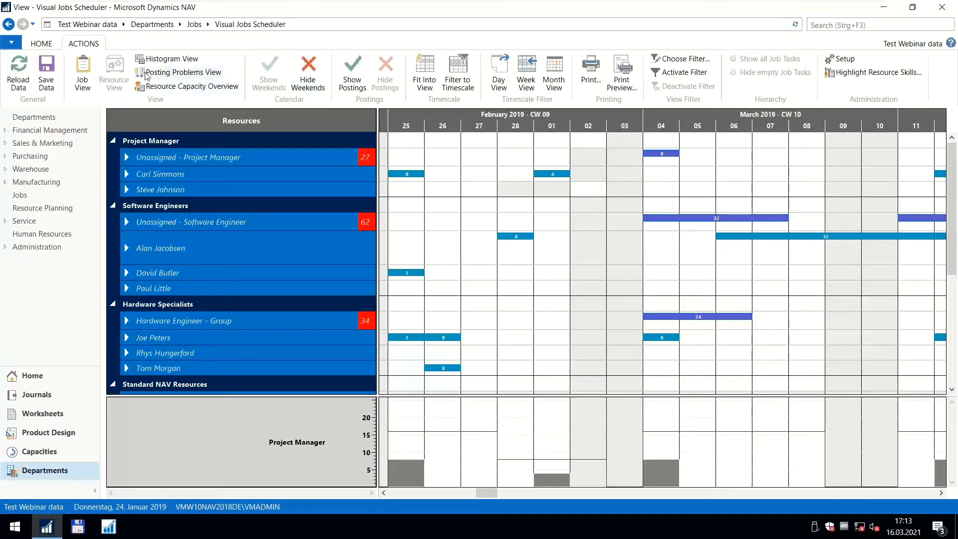
Switch the scheduler from the resource view to the job view and survey the jobs along the timeline.
{"action": "left_click", "coordinate": [91, 71]}
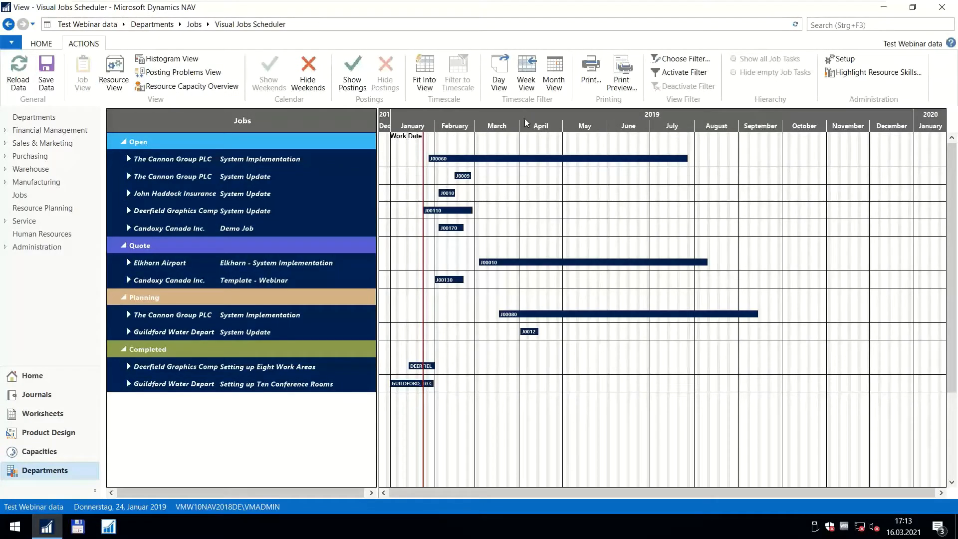
{"action": "scroll", "coordinate": [524, 123], "scroll_direction": "up", "scroll_amount": 2}
{"action": "left_click_drag", "start_coordinate": [499, 122], "coordinate": [565, 119]}
{"action": "scroll", "coordinate": [563, 119], "scroll_direction": "down", "scroll_amount": 2}
{"action": "mouse_move", "coordinate": [440, 159]}
Open the job card for "Setting up Eight Work Areas" from the Jobs list and review its tasks and their dates.
{"action": "left_click", "coordinate": [834, 27]}
{"action": "left_click", "coordinate": [752, 44]}
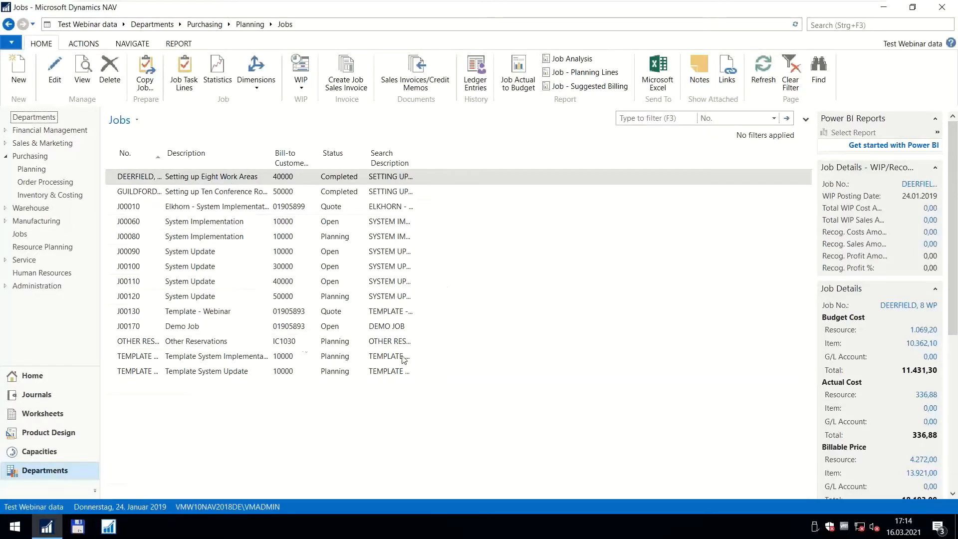
{"action": "double_click", "coordinate": [148, 180]}
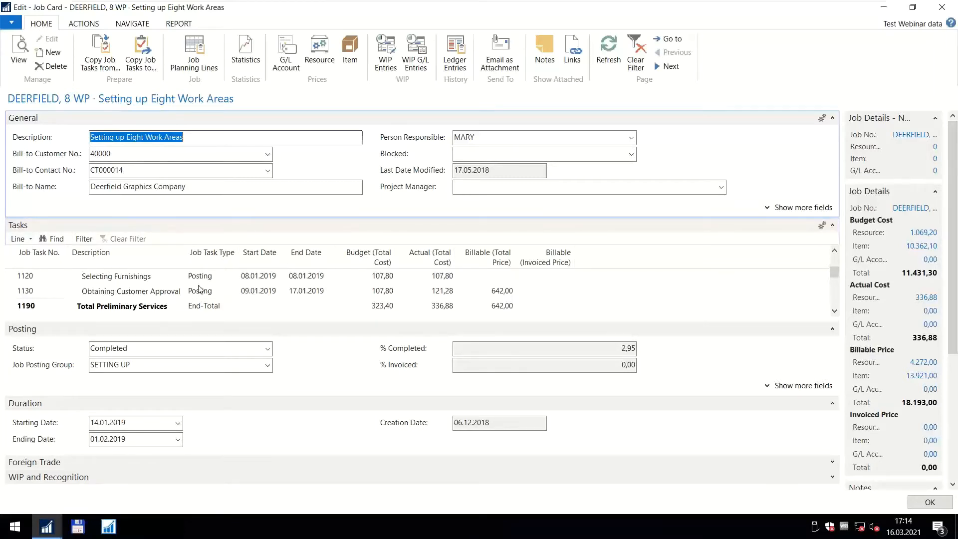
{"action": "scroll", "coordinate": [232, 289], "scroll_direction": "up", "scroll_amount": 2}
{"action": "scroll", "coordinate": [257, 286], "scroll_direction": "down", "scroll_amount": 2}
{"action": "scroll", "coordinate": [270, 293], "scroll_direction": "up", "scroll_amount": 2}
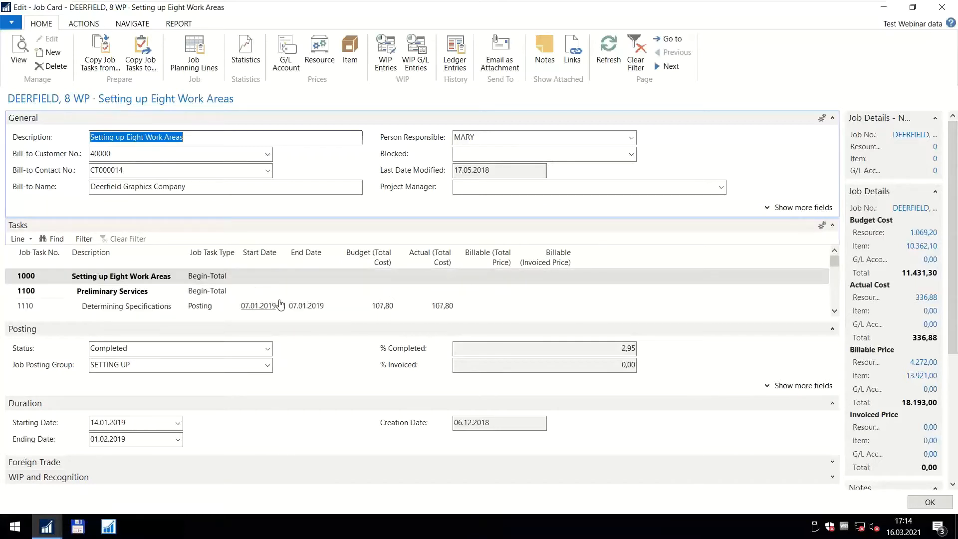
{"action": "scroll", "coordinate": [275, 306], "scroll_direction": "down", "scroll_amount": 2}
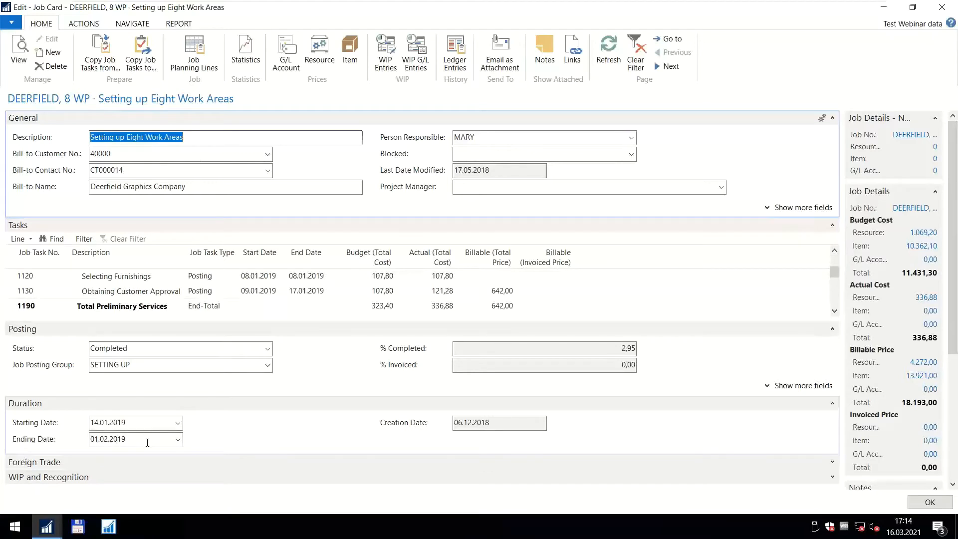
View the job planning lines from the job's tasks, and return to the Jobs list.
{"action": "left_click", "coordinate": [19, 238]}
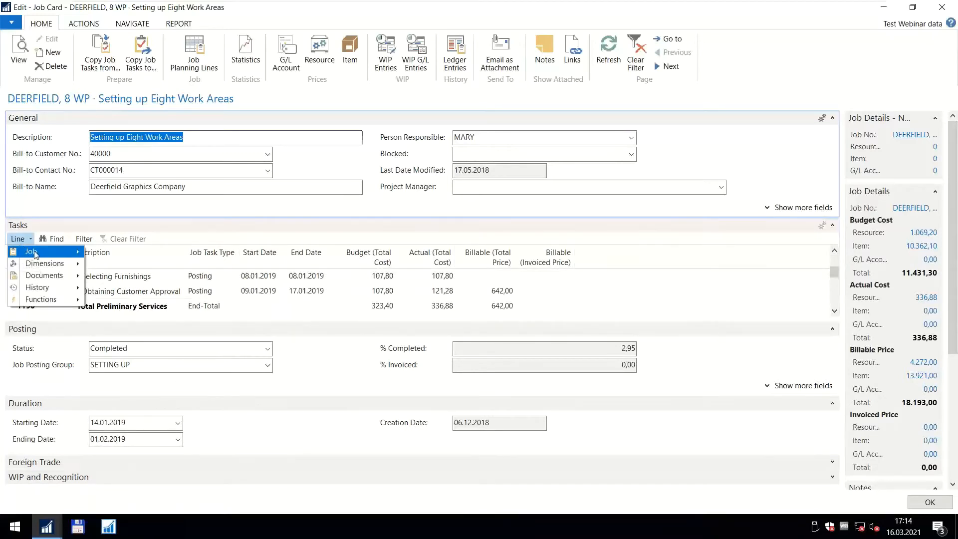
{"action": "mouse_move", "coordinate": [35, 254]}
{"action": "left_click", "coordinate": [99, 253]}
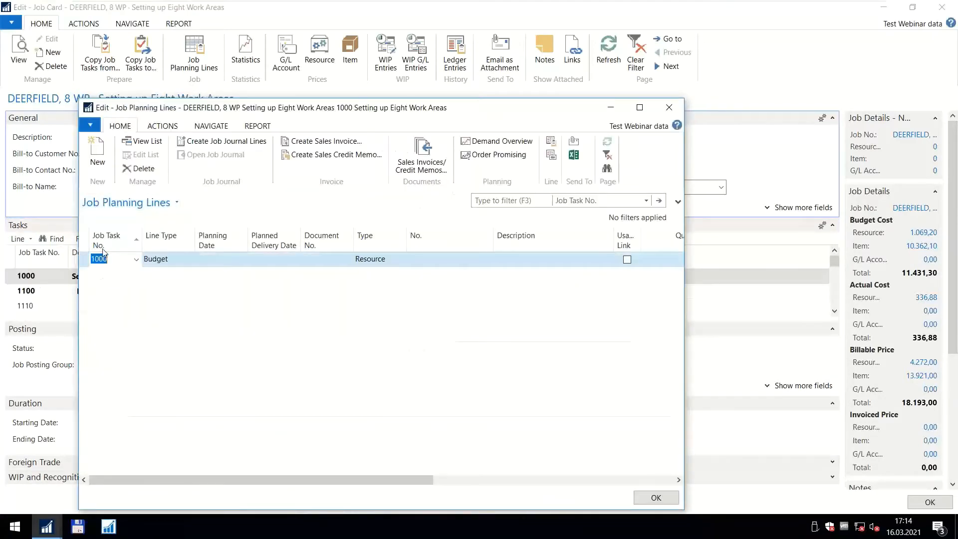
{"action": "left_click", "coordinate": [668, 108]}
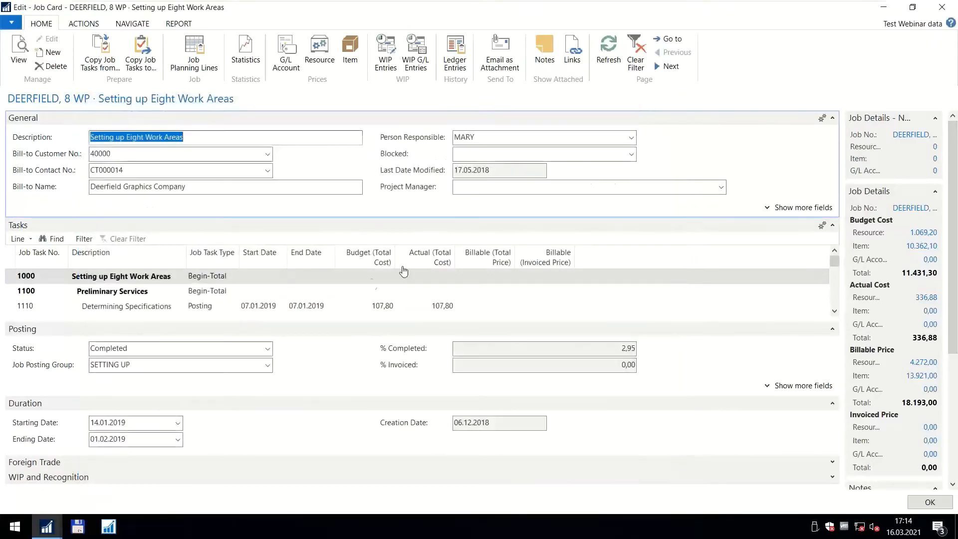
{"action": "left_click", "coordinate": [931, 502]}
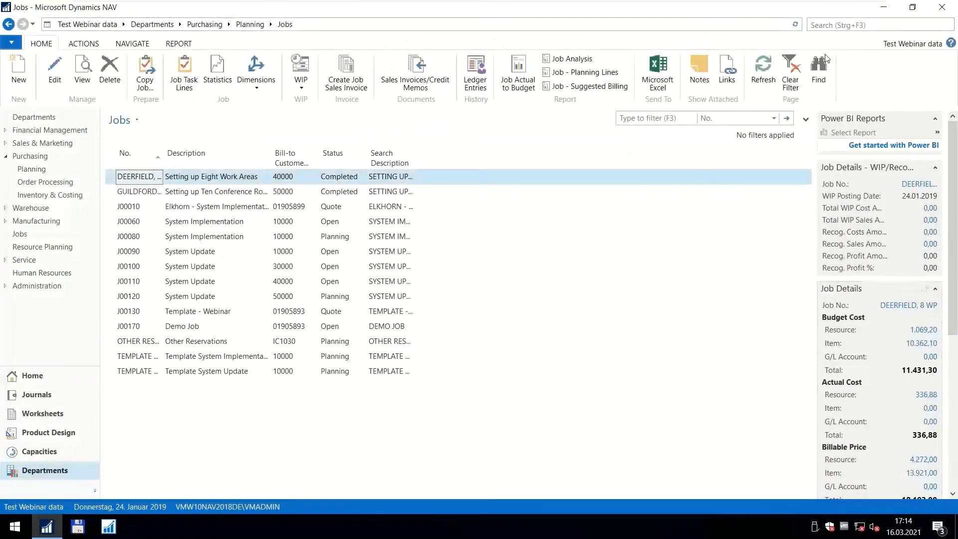
Search for "visual jo" and open the Visual Jobs Scheduler.
{"action": "type", "text": "visual"}
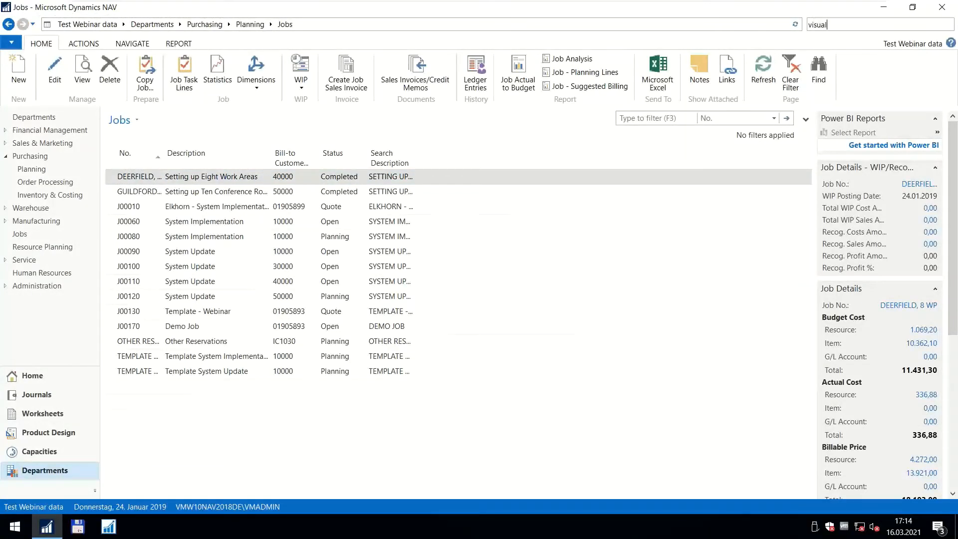
{"action": "type", "text": " jo"}
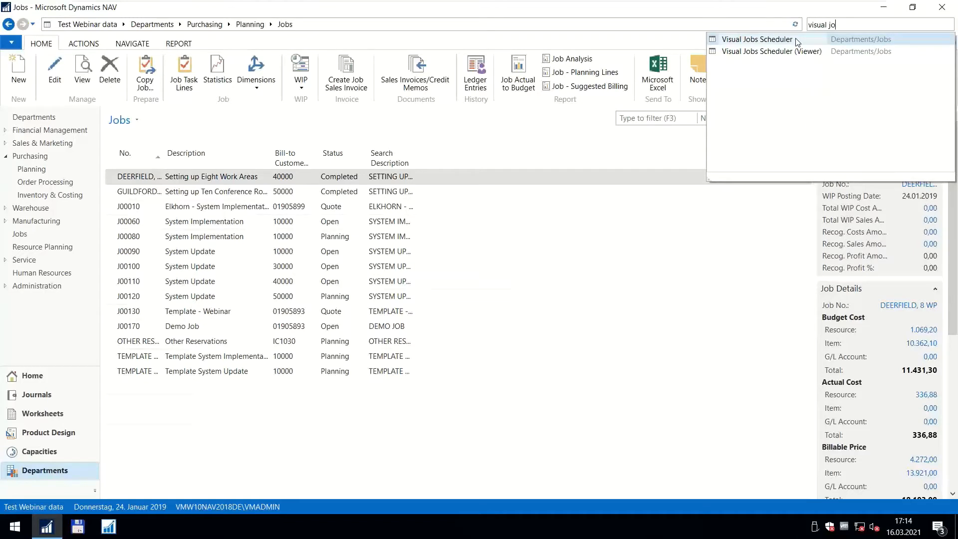
{"action": "left_click", "coordinate": [779, 40]}
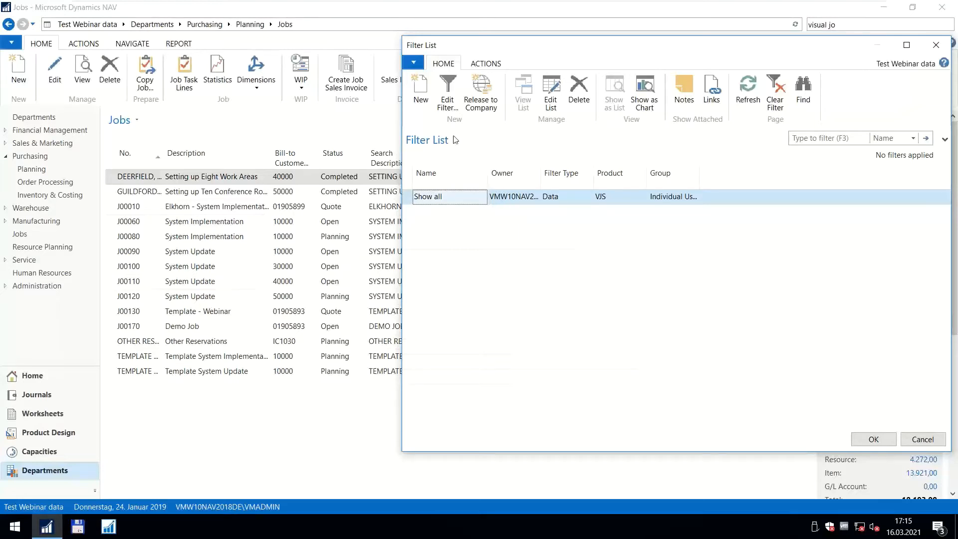
Check the job and resource criteria of the "Show all" data filter, and load the scheduler with that filter.
{"action": "left_click", "coordinate": [448, 104]}
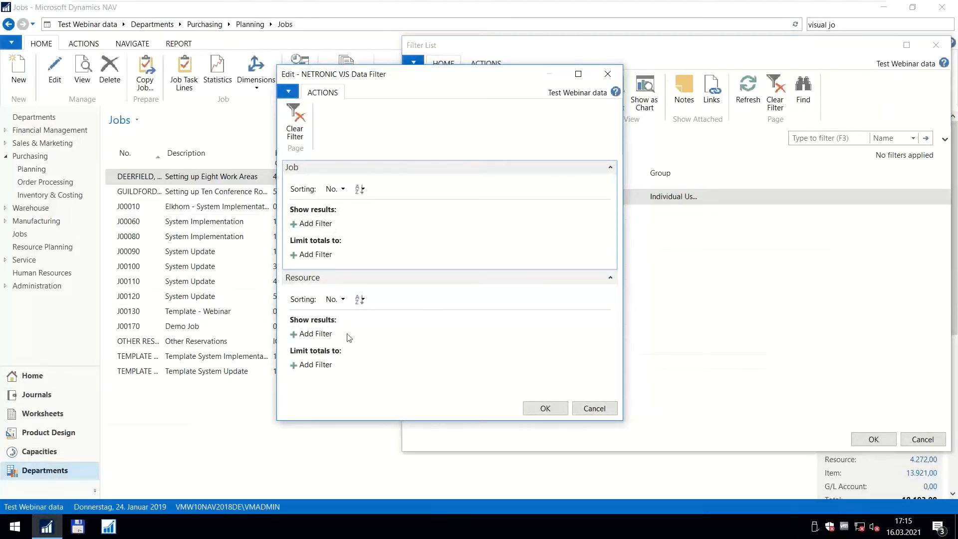
{"action": "left_click", "coordinate": [590, 409]}
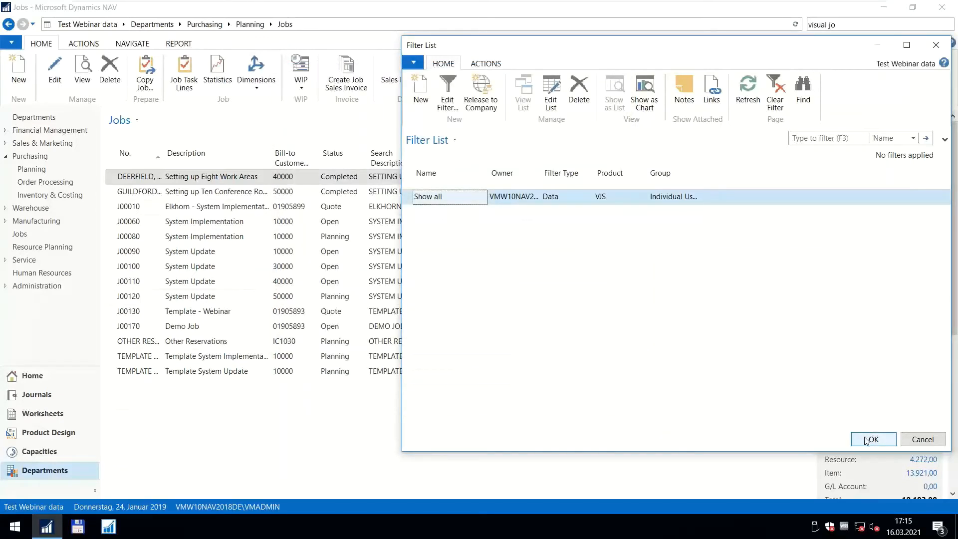
{"action": "left_click", "coordinate": [867, 439]}
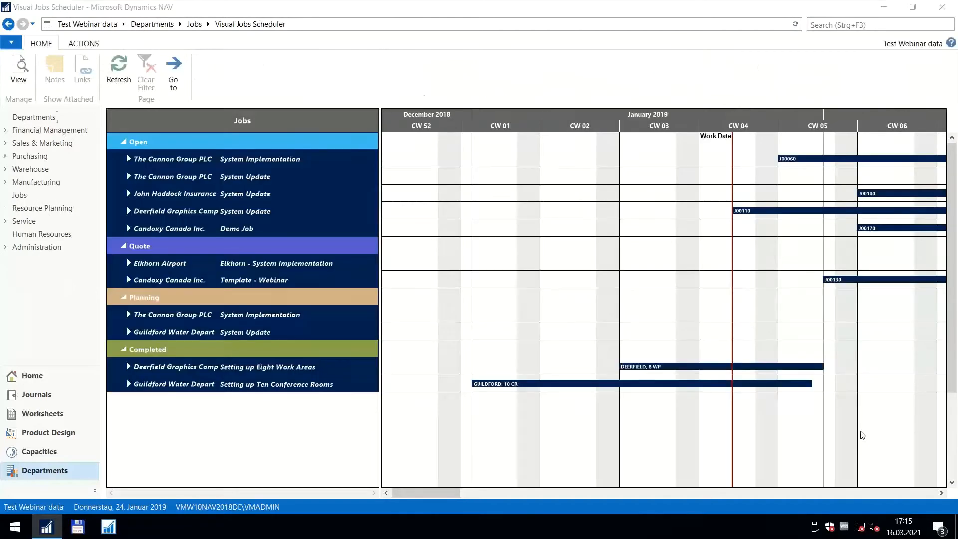
Check the timespan's starting and ending date formulas in the scheduler setup.
{"action": "scroll", "coordinate": [680, 126], "scroll_direction": "down", "scroll_amount": 3}
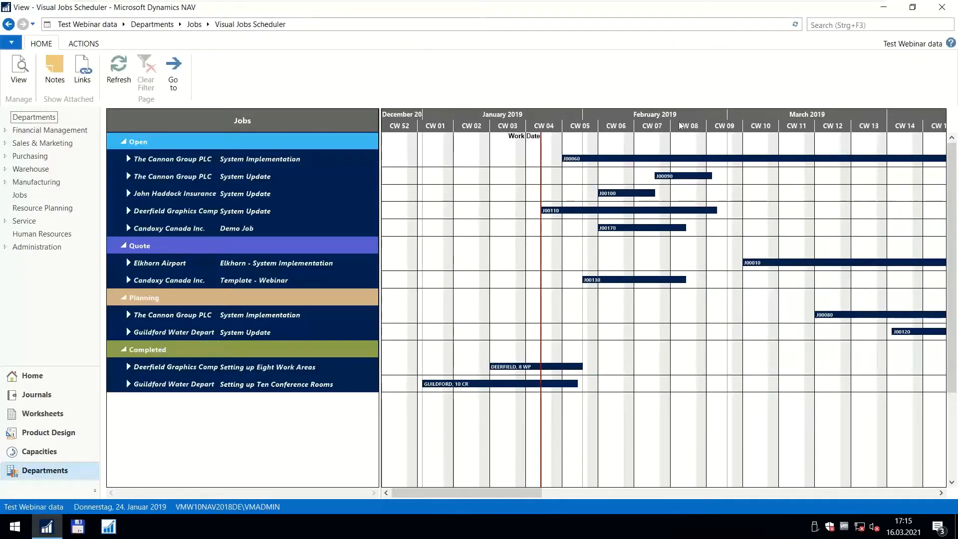
{"action": "scroll", "coordinate": [680, 125], "scroll_direction": "up", "scroll_amount": 3}
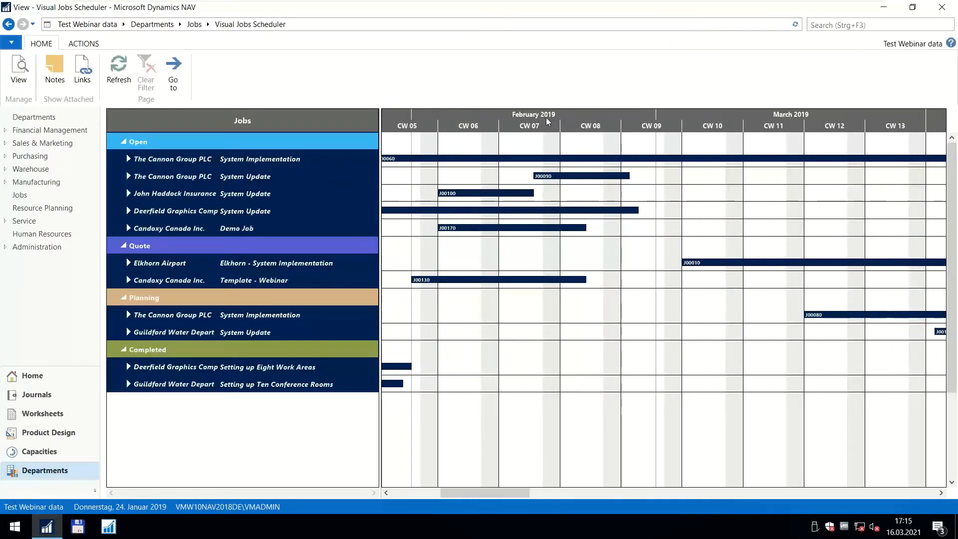
{"action": "left_click_drag", "start_coordinate": [441, 125], "coordinate": [632, 125]}
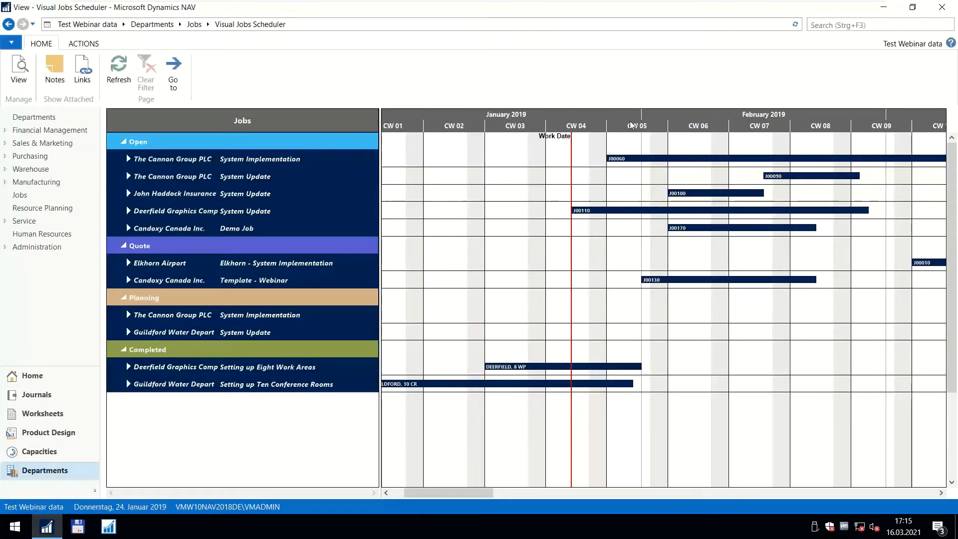
{"action": "left_click", "coordinate": [78, 44]}
{"action": "left_click", "coordinate": [858, 73]}
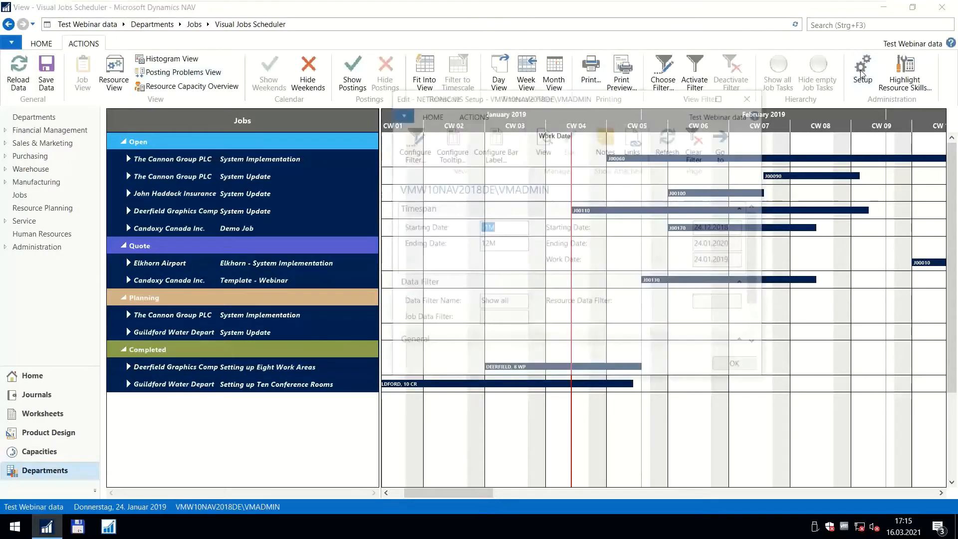
{"action": "left_click", "coordinate": [496, 228]}
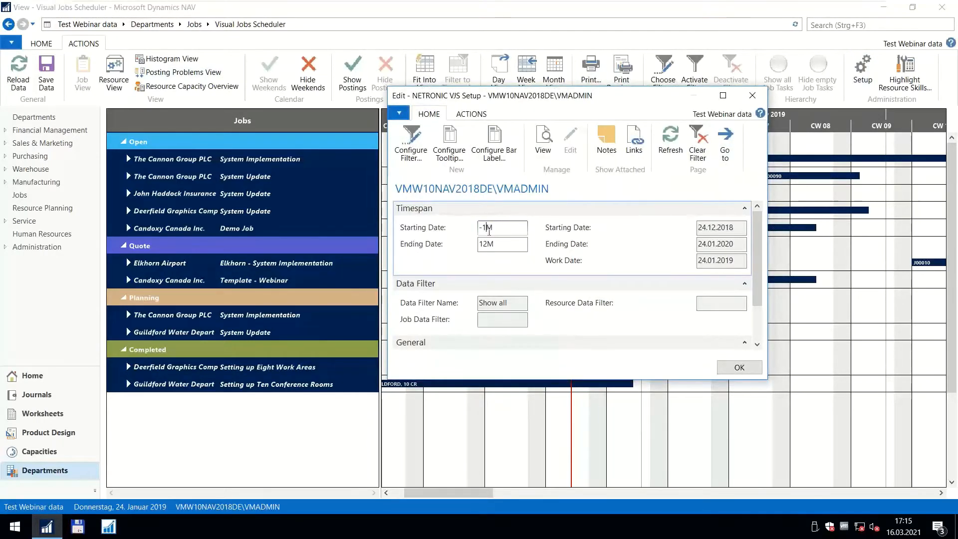
{"action": "left_click", "coordinate": [484, 244]}
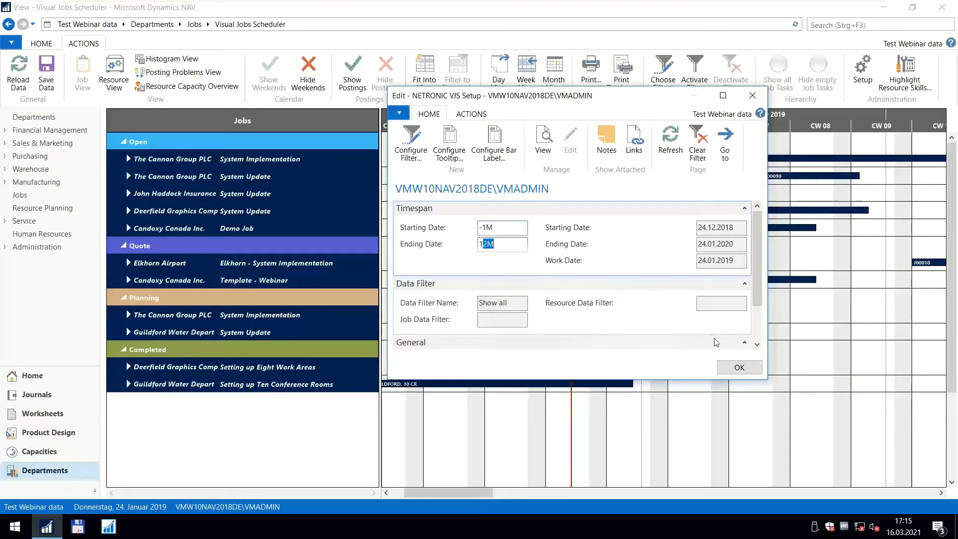
{"action": "left_click", "coordinate": [734, 368]}
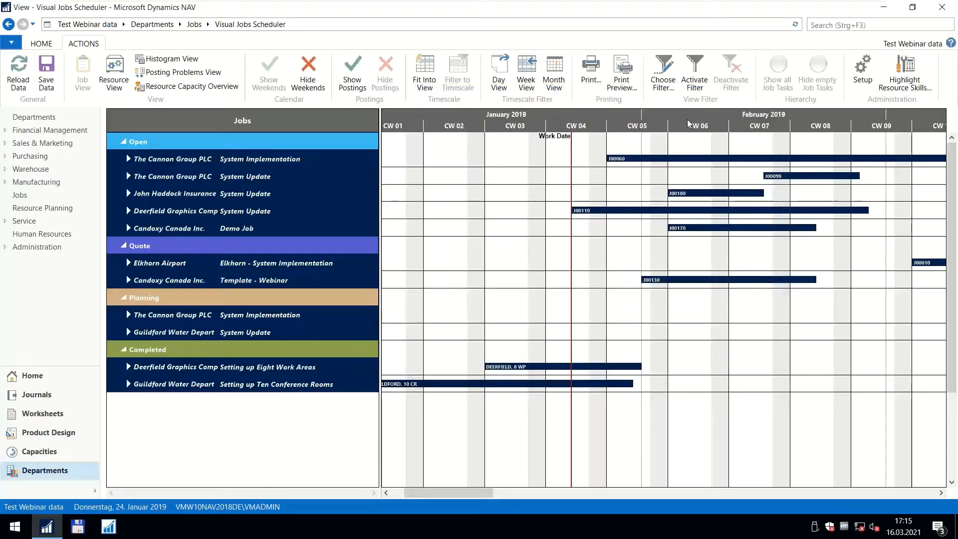
Examine the job bars across the timeline and the details of jobs J00060 and J00100.
{"action": "left_click_drag", "start_coordinate": [687, 124], "coordinate": [612, 126]}
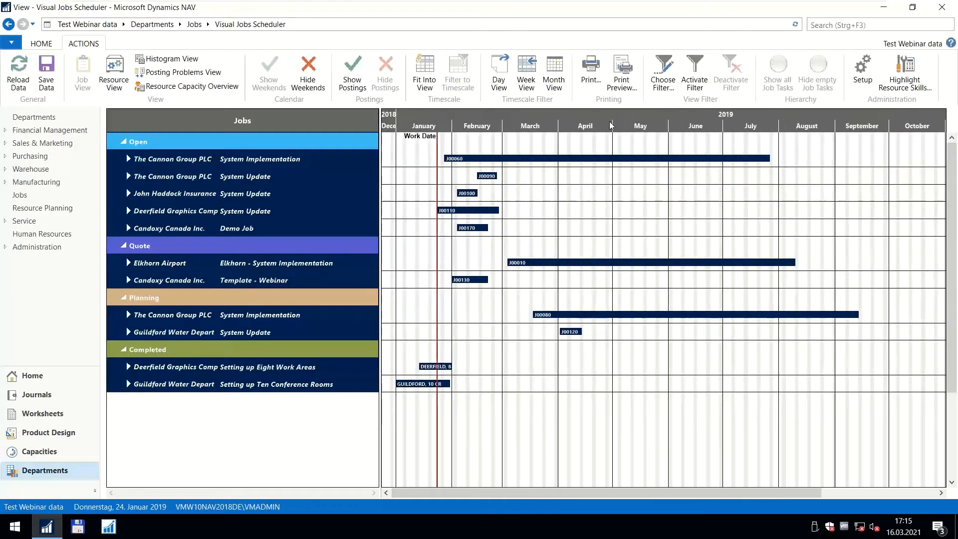
{"action": "scroll", "coordinate": [541, 124], "scroll_direction": "up", "scroll_amount": 1}
{"action": "scroll", "coordinate": [524, 125], "scroll_direction": "down", "scroll_amount": 1}
{"action": "scroll", "coordinate": [501, 145], "scroll_direction": "up", "scroll_amount": 1}
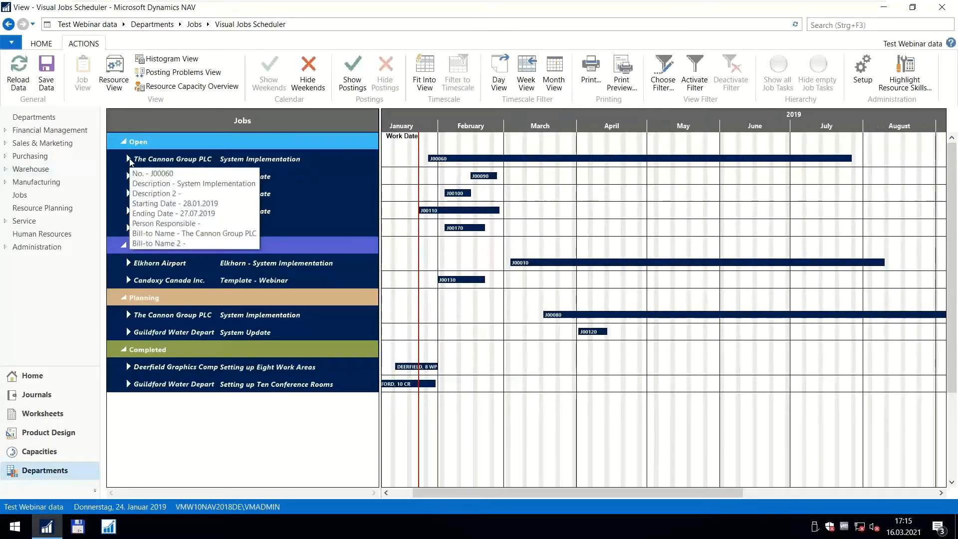
{"action": "left_click", "coordinate": [130, 159]}
{"action": "left_click", "coordinate": [130, 161]}
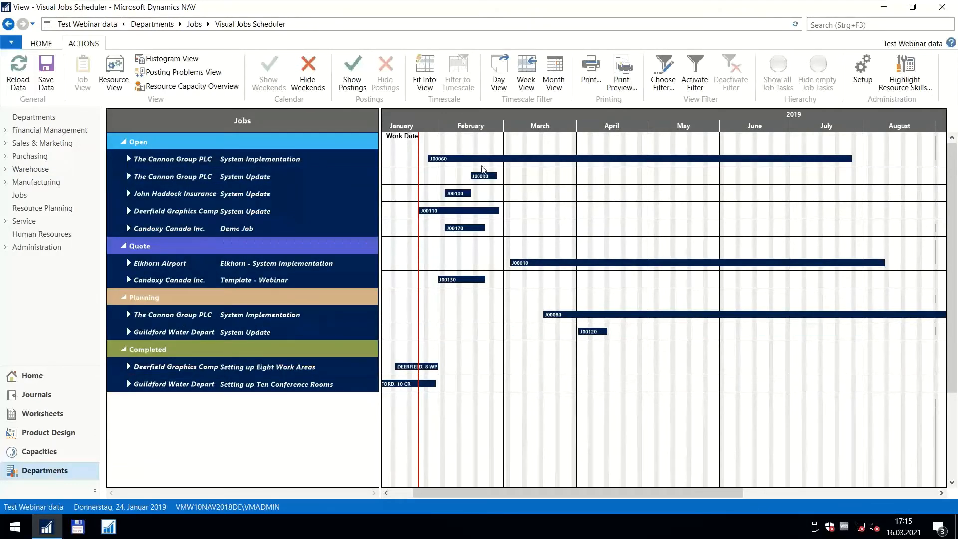
{"action": "mouse_move", "coordinate": [552, 159]}
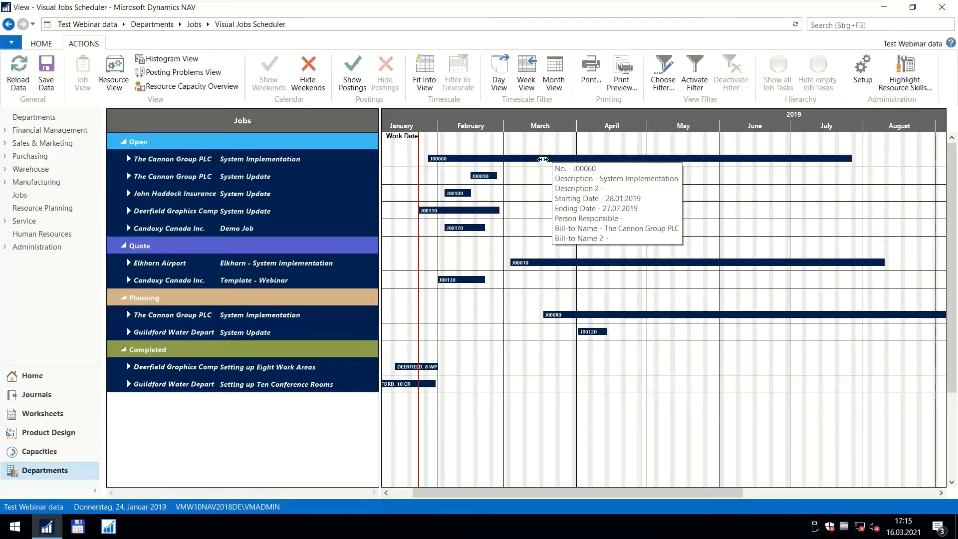
{"action": "mouse_move", "coordinate": [491, 176]}
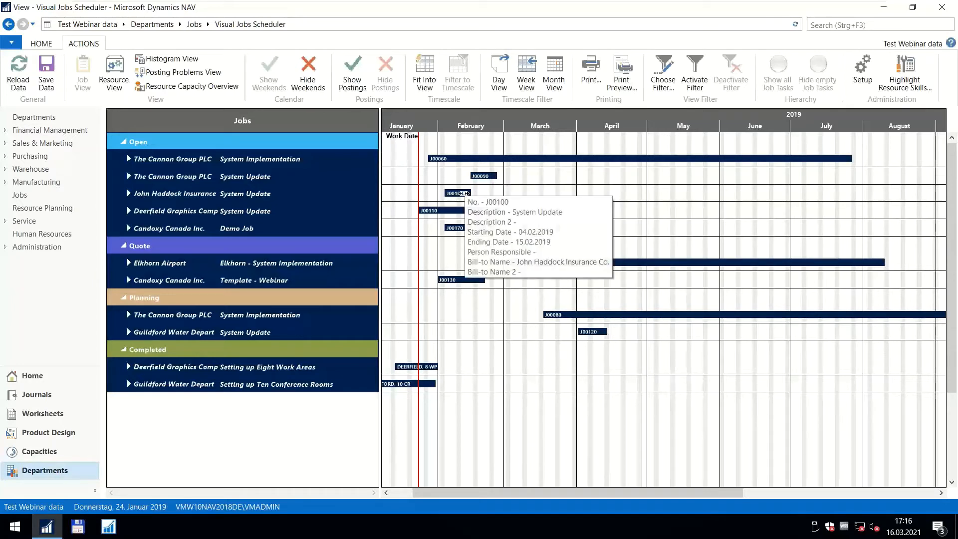
Examine the timeline at week and day scale, and return it to the monthly scale.
{"action": "scroll", "coordinate": [520, 121], "scroll_direction": "up", "scroll_amount": 5}
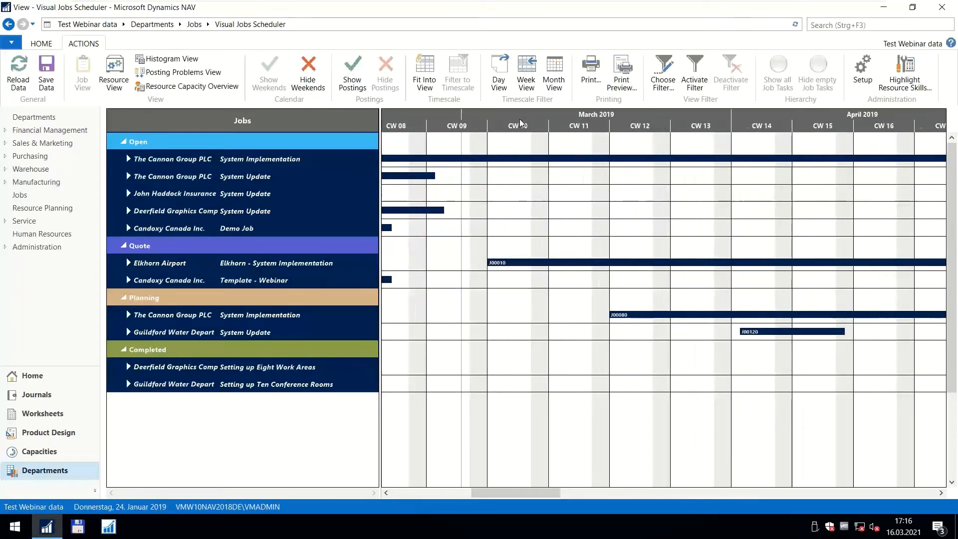
{"action": "scroll", "coordinate": [520, 122], "scroll_direction": "up", "scroll_amount": 3}
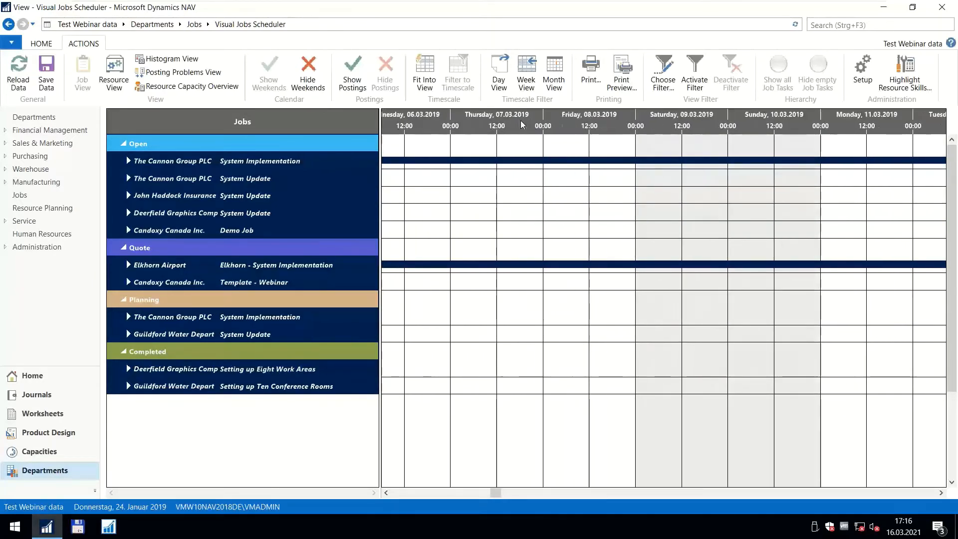
{"action": "scroll", "coordinate": [521, 125], "scroll_direction": "down", "scroll_amount": 5}
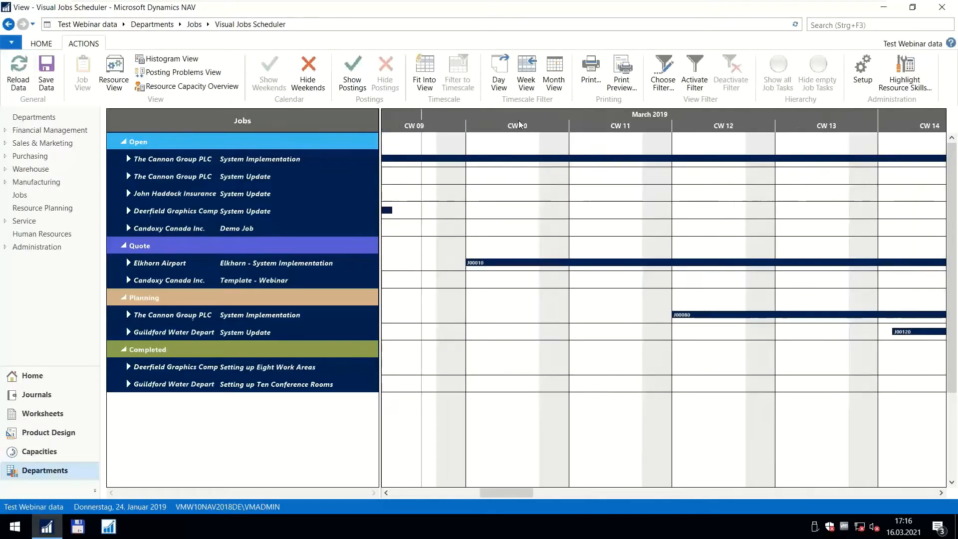
{"action": "scroll", "coordinate": [450, 124], "scroll_direction": "down", "scroll_amount": 5}
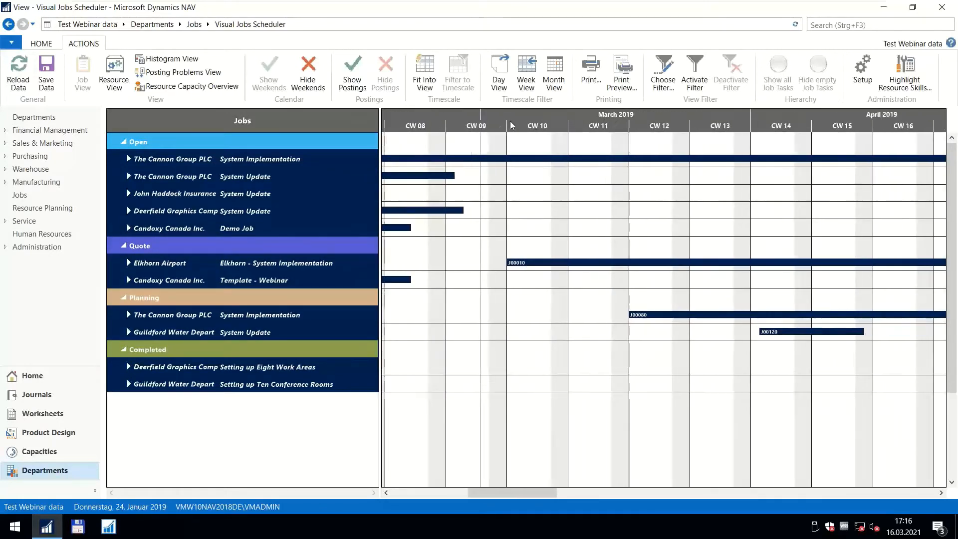
{"action": "scroll", "coordinate": [511, 125], "scroll_direction": "down", "scroll_amount": 2}
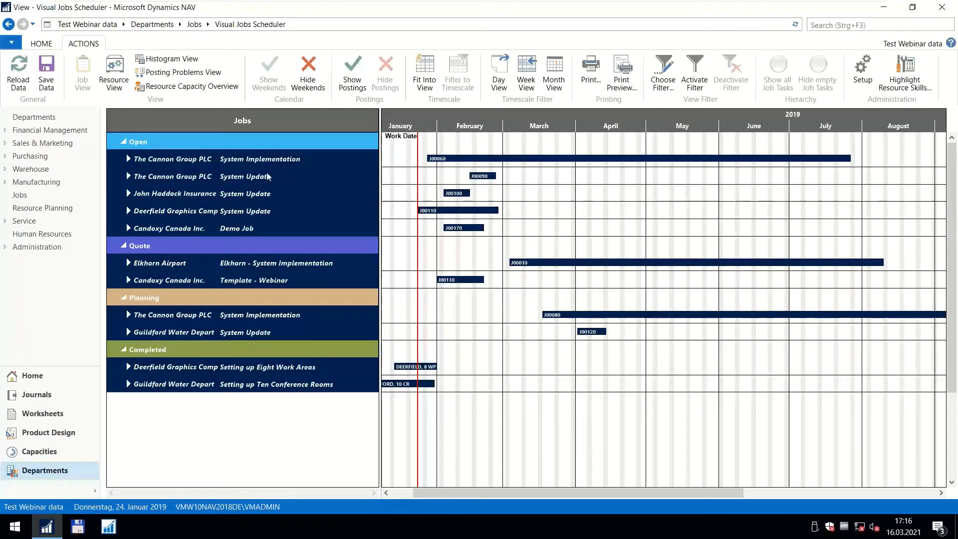
Expand all subgroups of The Cannon Group PLC's open System Implementation job and review its tasks, resources and budget lines.
{"action": "right_click", "coordinate": [168, 158]}
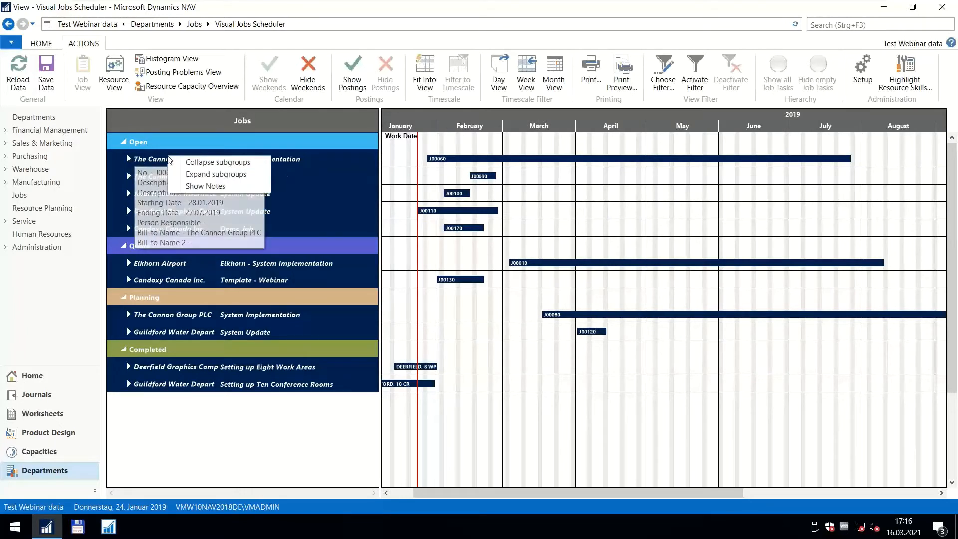
{"action": "left_click", "coordinate": [195, 175]}
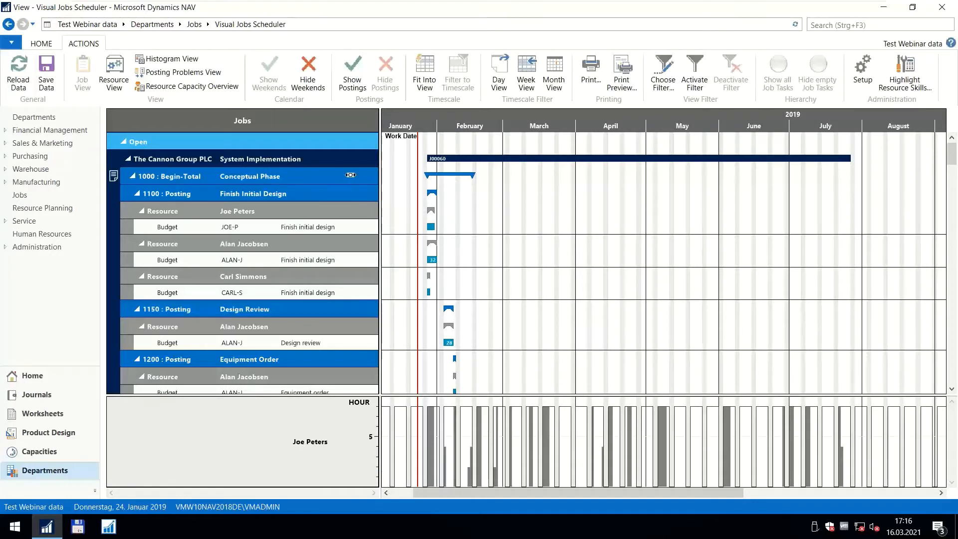
{"action": "mouse_move", "coordinate": [234, 229]}
{"action": "scroll", "coordinate": [235, 229], "scroll_direction": "down", "scroll_amount": 3}
{"action": "scroll", "coordinate": [235, 227], "scroll_direction": "up", "scroll_amount": 3}
{"action": "mouse_move", "coordinate": [279, 198]}
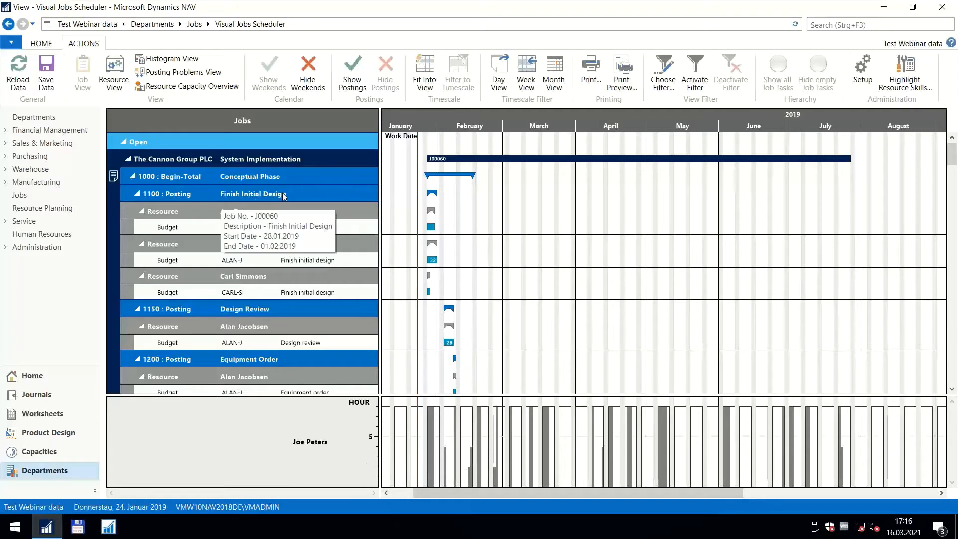
Open the job card of job J00060, review its task list as far as Develop Detailed Project Plan, and close the card.
{"action": "double_click", "coordinate": [449, 158]}
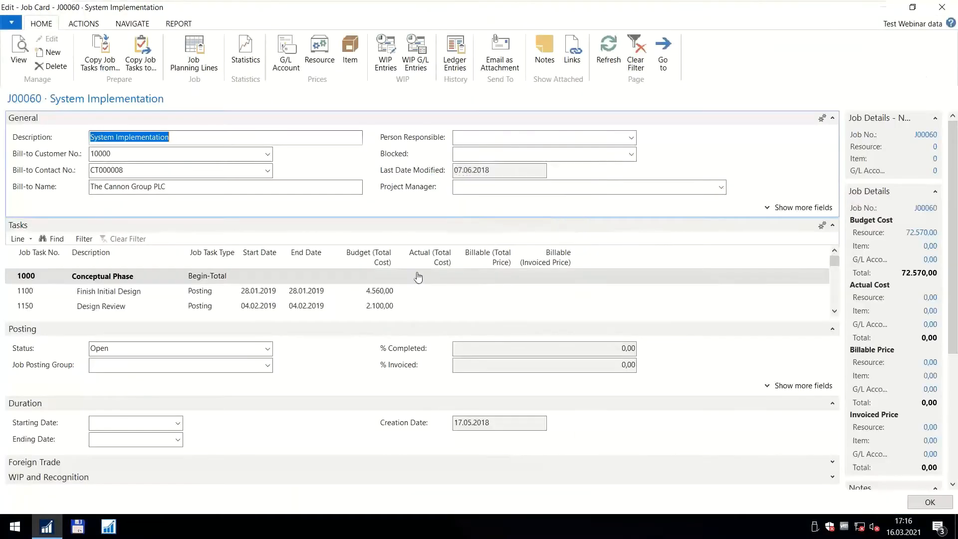
{"action": "left_click", "coordinate": [832, 329]}
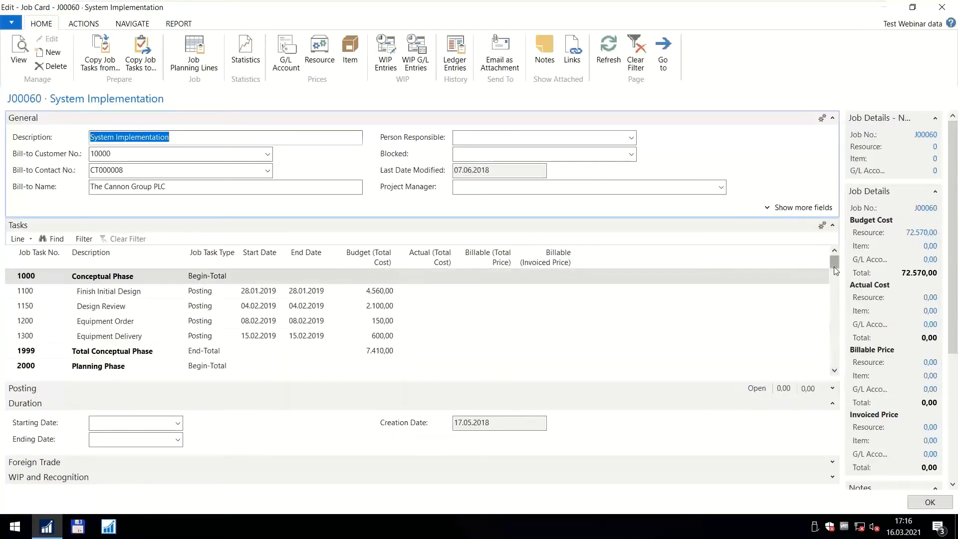
{"action": "left_click_drag", "start_coordinate": [834, 267], "coordinate": [836, 288]}
{"action": "left_click", "coordinate": [265, 326]}
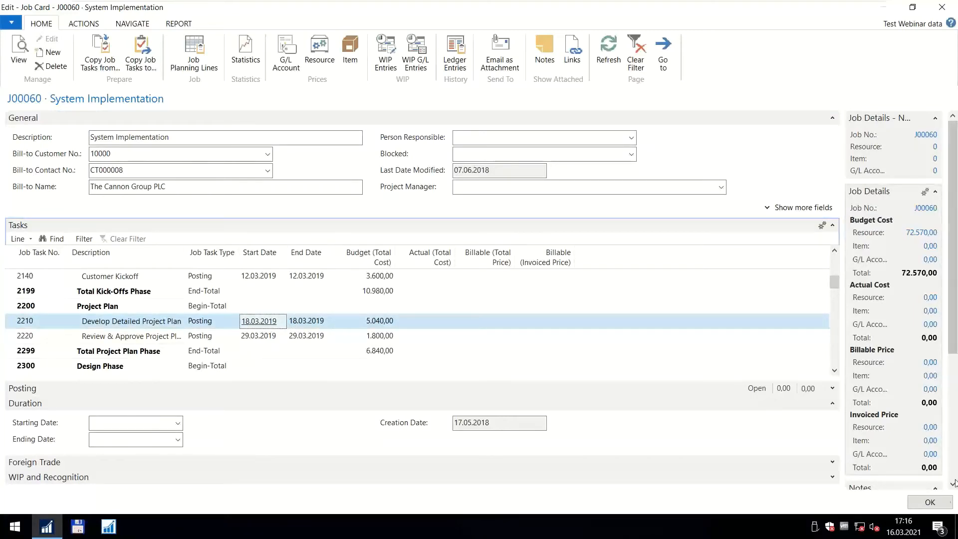
{"action": "left_click", "coordinate": [930, 502]}
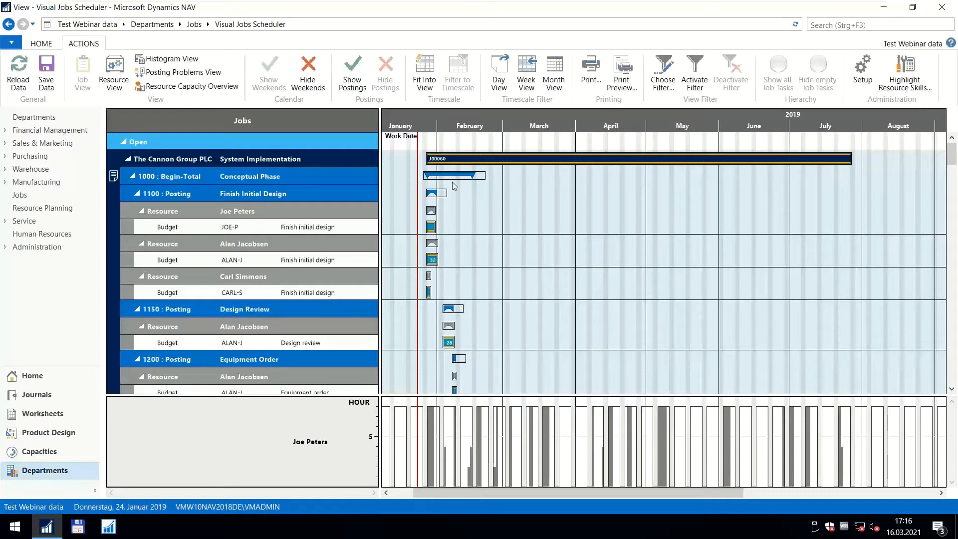
Review the System Implementation job's phases and tasks along the timeline, and collapse the job.
{"action": "scroll", "coordinate": [515, 128], "scroll_direction": "down", "scroll_amount": 1}
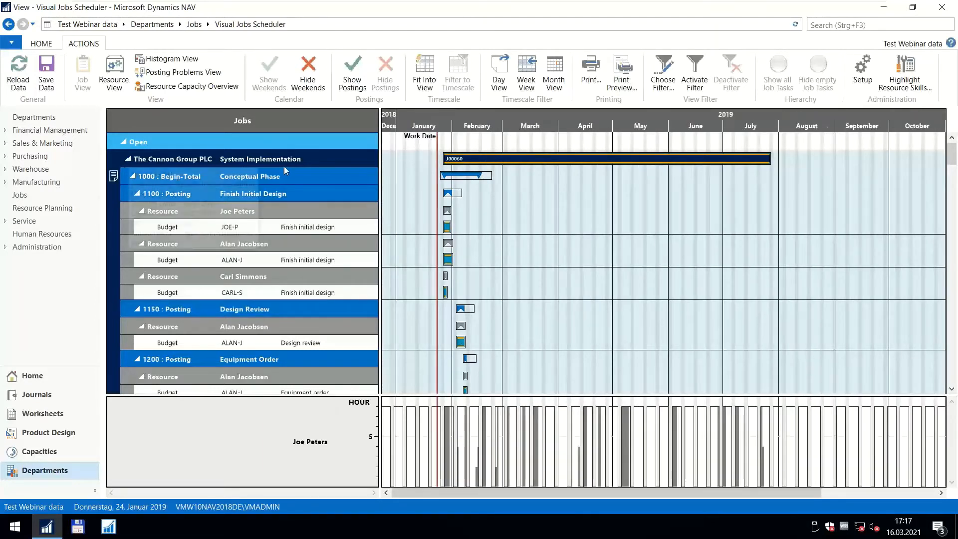
{"action": "scroll", "coordinate": [518, 185], "scroll_direction": "down", "scroll_amount": 10}
{"action": "scroll", "coordinate": [519, 187], "scroll_direction": "down", "scroll_amount": 10}
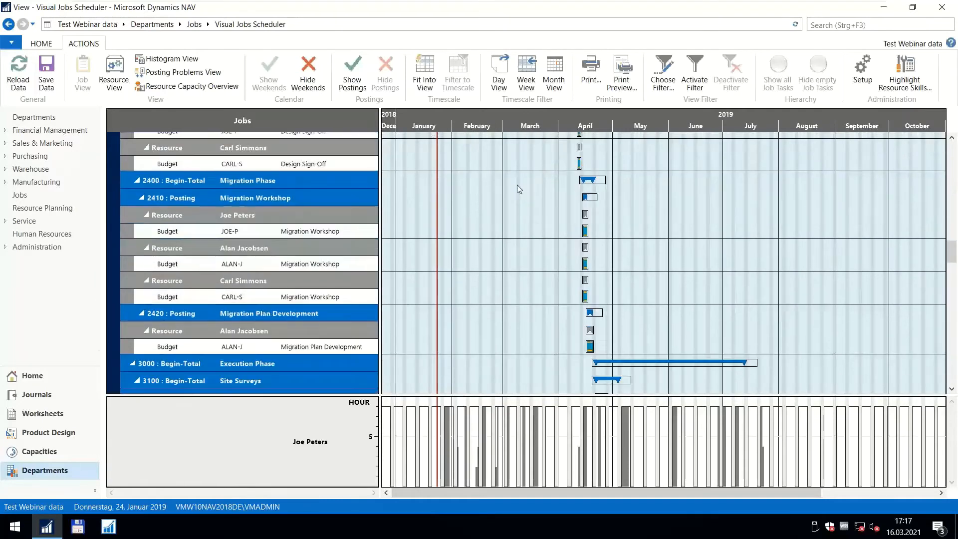
{"action": "scroll", "coordinate": [510, 201], "scroll_direction": "up", "scroll_amount": 15}
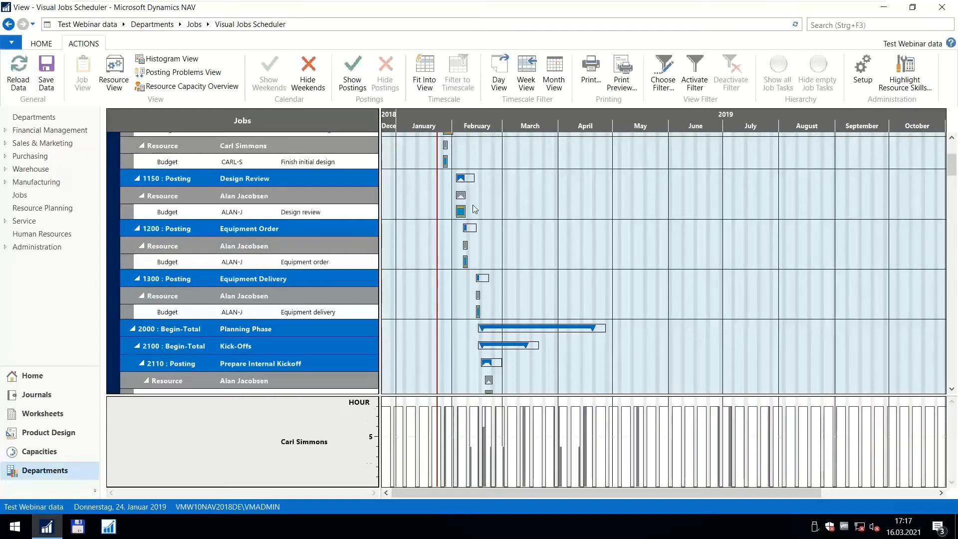
{"action": "left_click", "coordinate": [129, 160]}
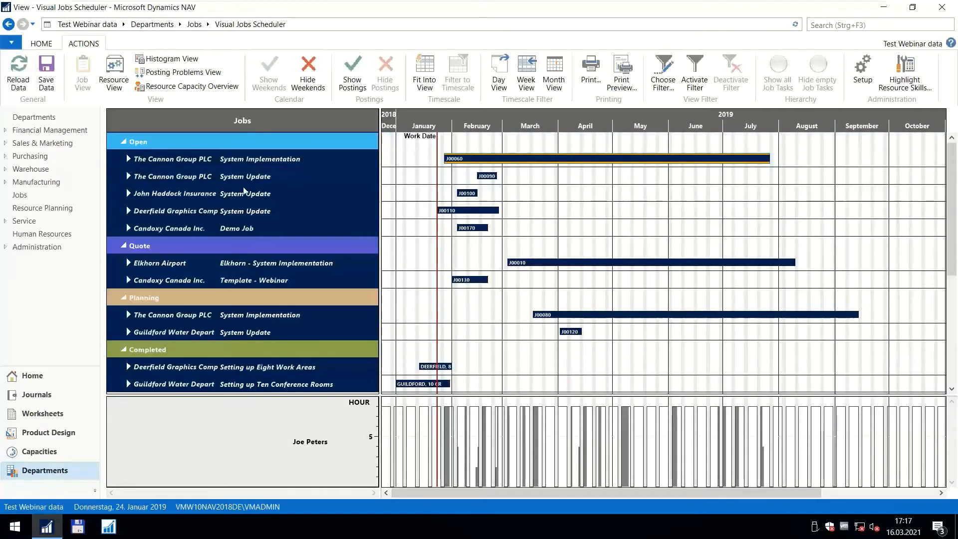
Expand Candoxy Canada's quote job Template - Webinar down to the budget line of task 10, Initiate Project, and select job bar J00130.
{"action": "left_click", "coordinate": [128, 281]}
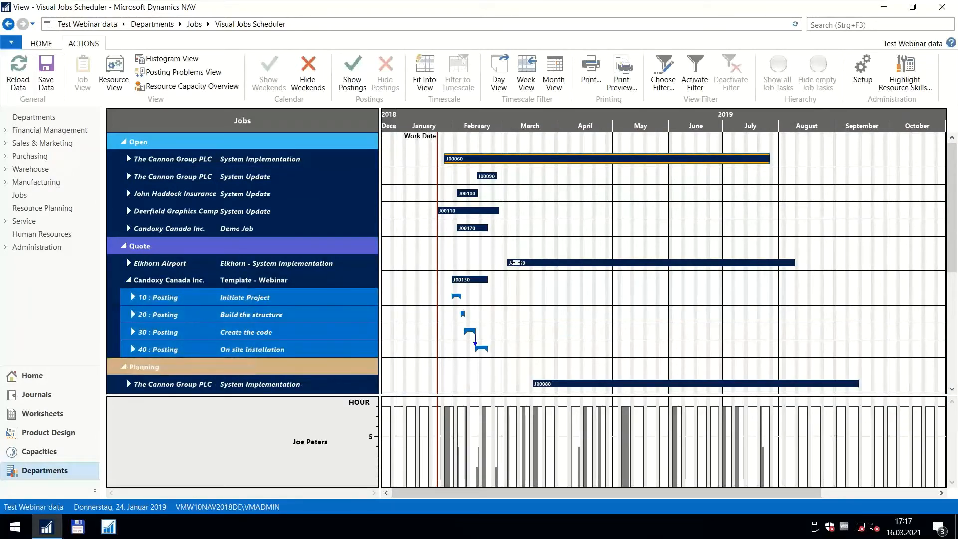
{"action": "left_click", "coordinate": [518, 263]}
{"action": "left_click", "coordinate": [133, 298]}
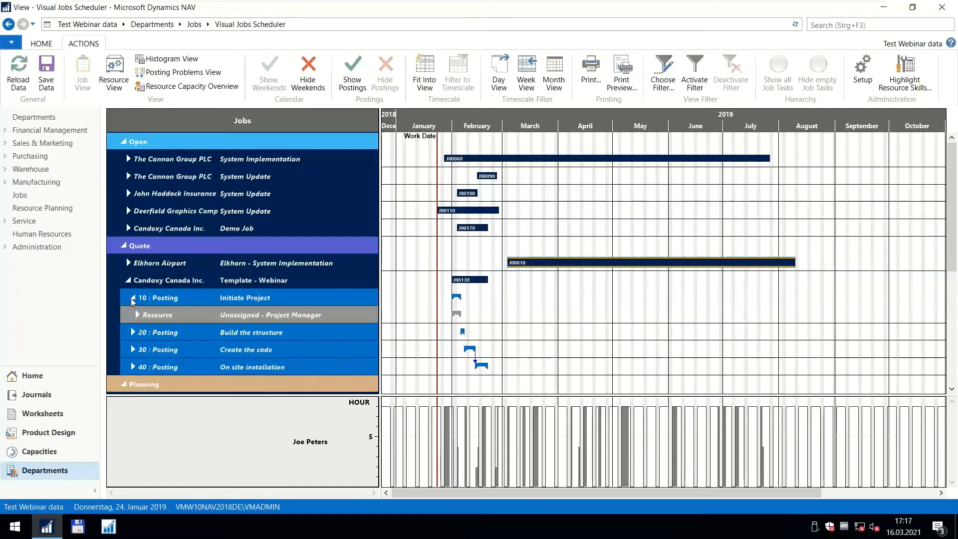
{"action": "left_click", "coordinate": [137, 315]}
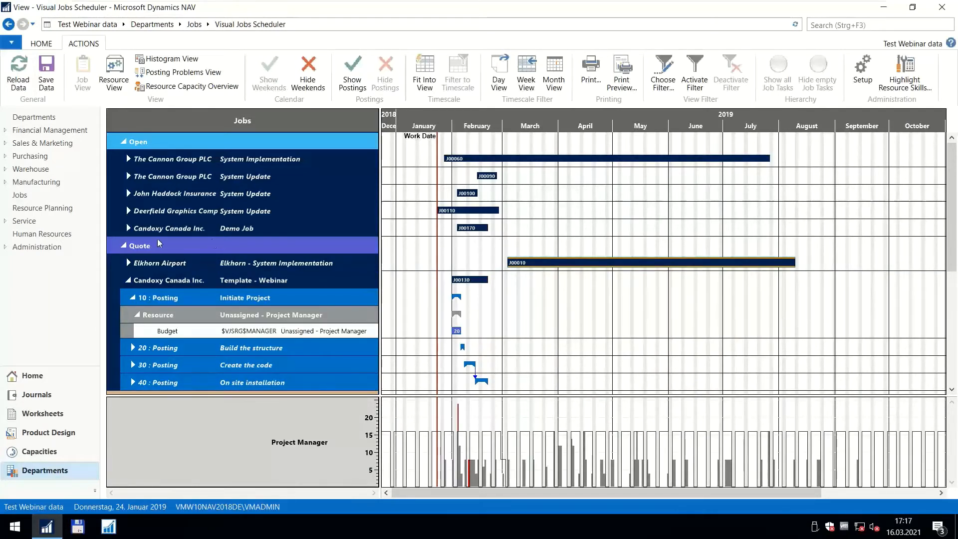
{"action": "mouse_move", "coordinate": [233, 287]}
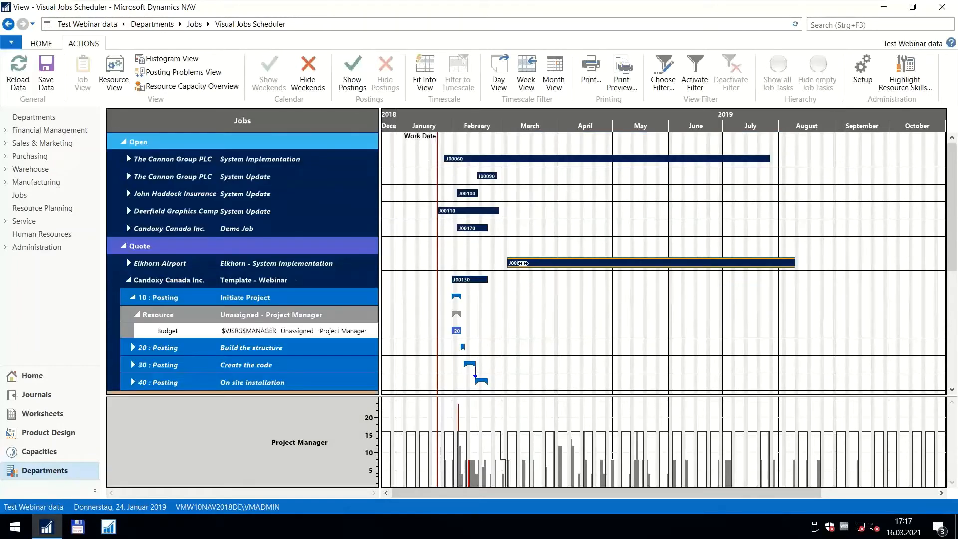
{"action": "left_click", "coordinate": [461, 280]}
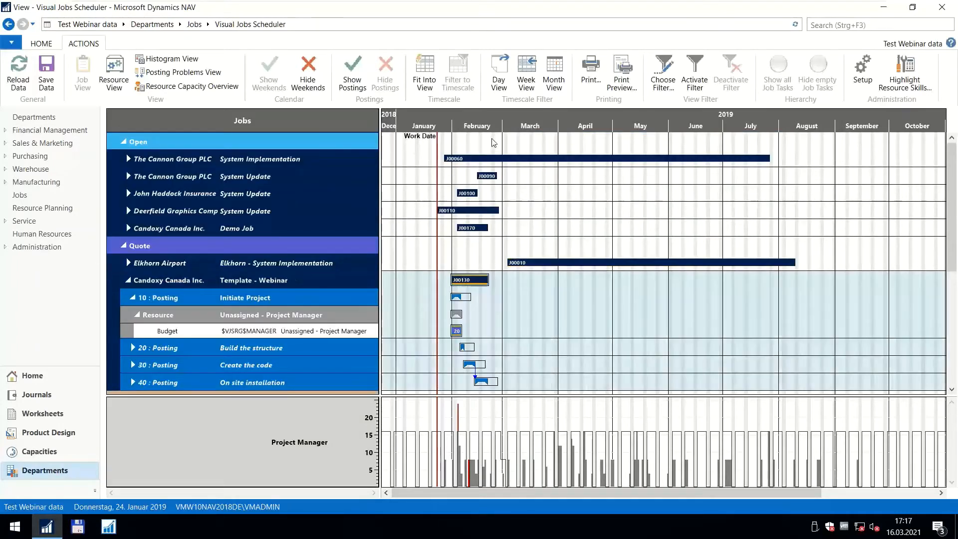
Show the Template - Webinar job at calendar-week scale and expand its tasks 20, 30 and 40 to their resource rows.
{"action": "scroll", "coordinate": [470, 125], "scroll_direction": "up", "scroll_amount": 5}
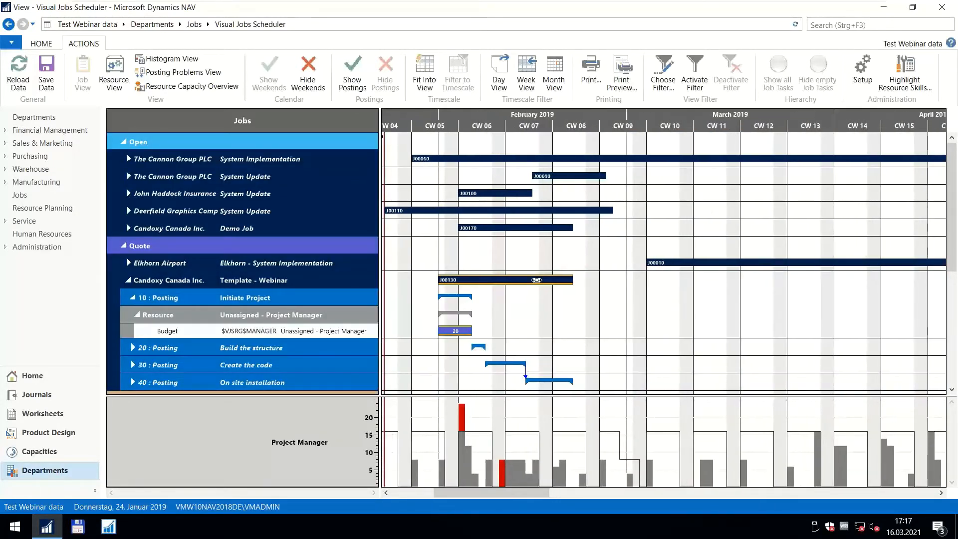
{"action": "scroll", "coordinate": [487, 299], "scroll_direction": "down", "scroll_amount": 3}
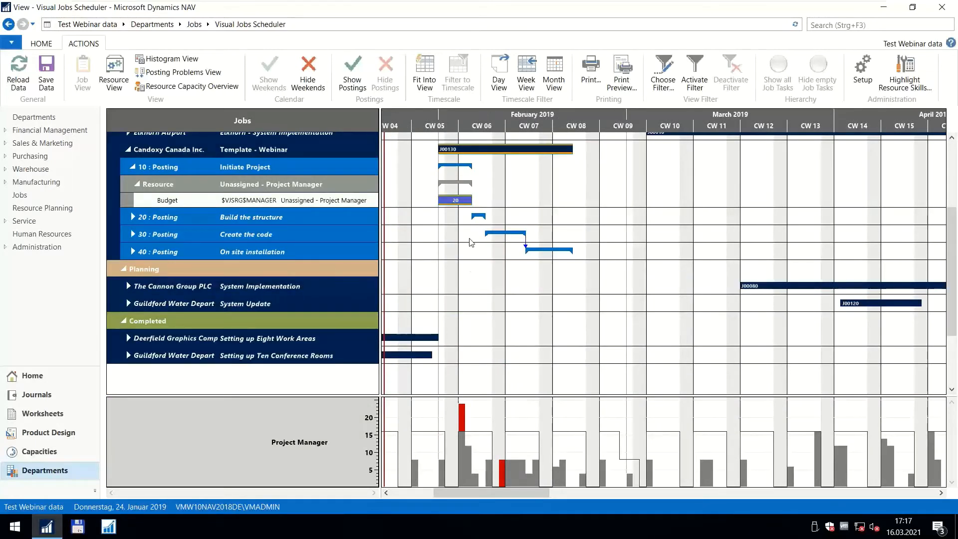
{"action": "left_click", "coordinate": [133, 217]}
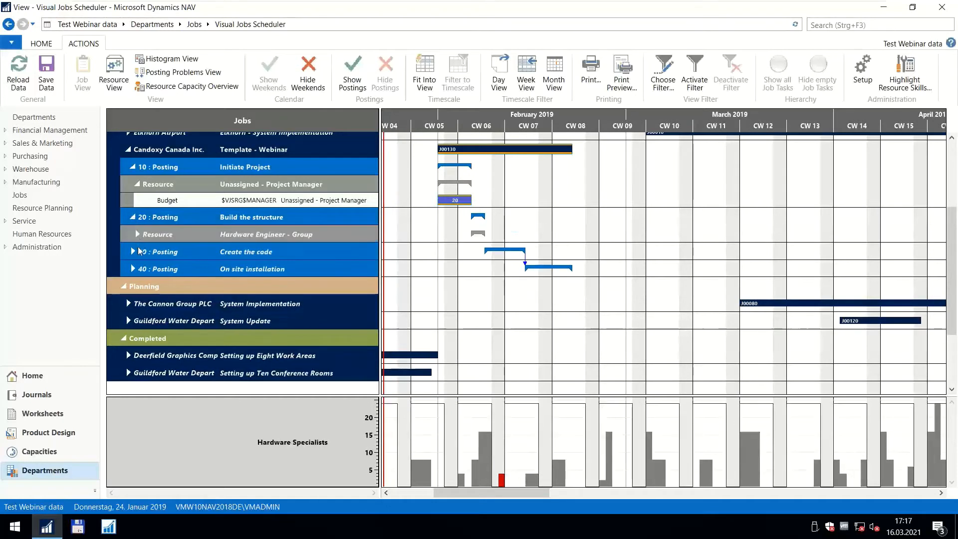
{"action": "left_click", "coordinate": [138, 249]}
{"action": "left_click", "coordinate": [134, 285]}
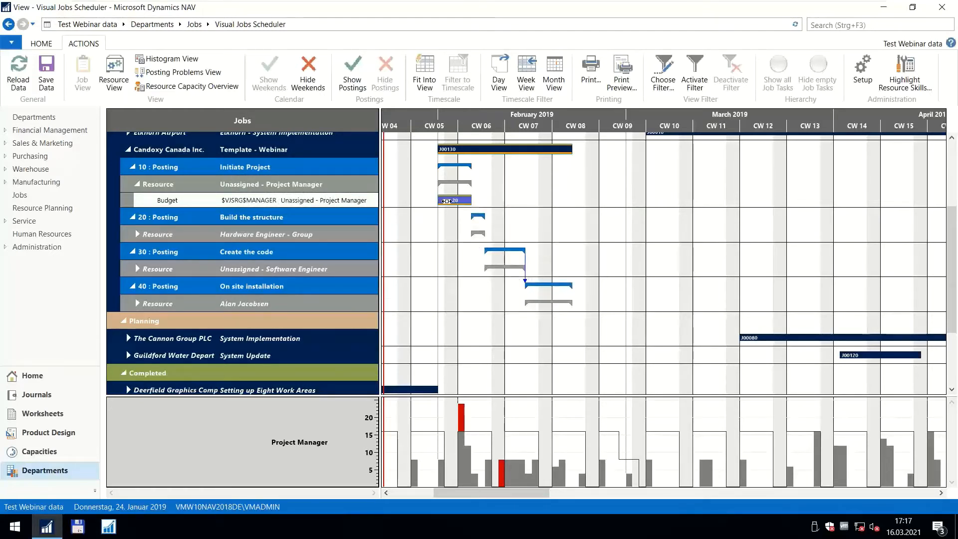
Expand the resource rows of tasks 20, 30 and 40 to show their budget lines.
{"action": "mouse_move", "coordinate": [445, 198]}
{"action": "left_click", "coordinate": [139, 233]}
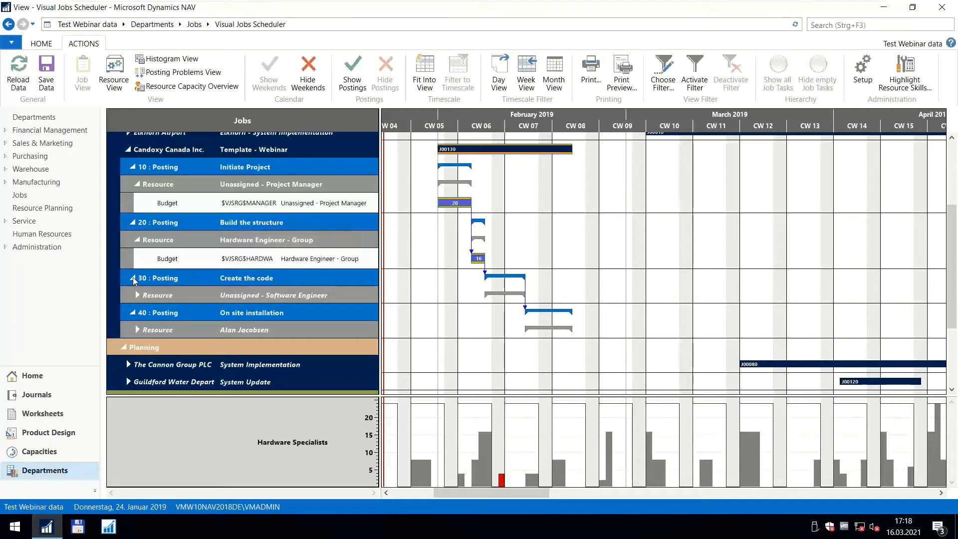
{"action": "left_click", "coordinate": [138, 295]}
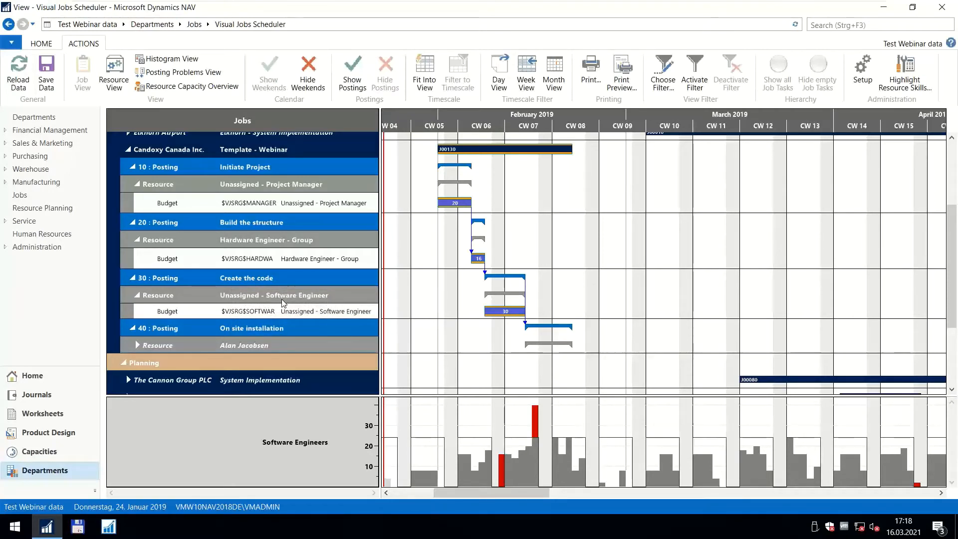
{"action": "left_click", "coordinate": [138, 344]}
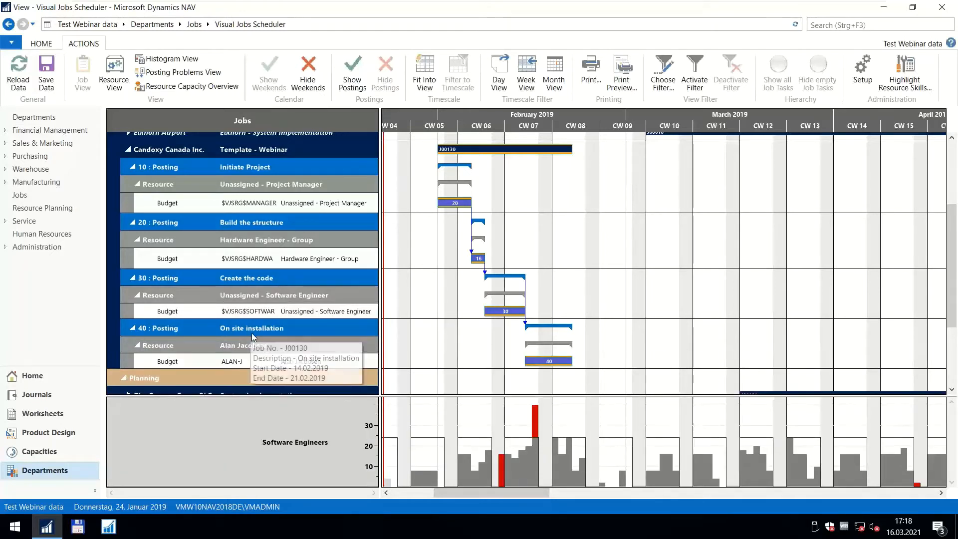
Enlarge the February 2019 timescale and examine the template job's linked budget bars.
{"action": "scroll", "coordinate": [483, 132], "scroll_direction": "up", "scroll_amount": 1}
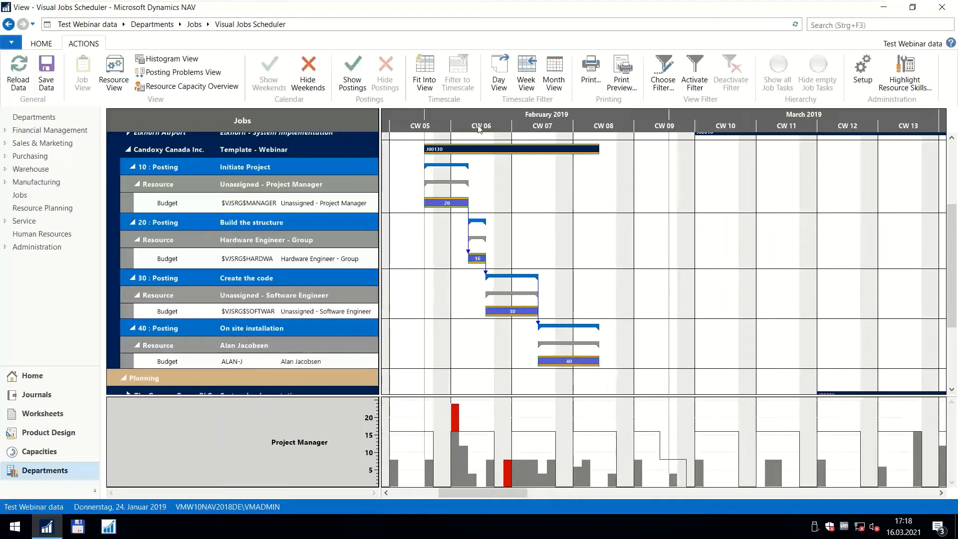
{"action": "scroll", "coordinate": [484, 129], "scroll_direction": "up", "scroll_amount": 2}
{"action": "scroll", "coordinate": [486, 127], "scroll_direction": "up", "scroll_amount": 1}
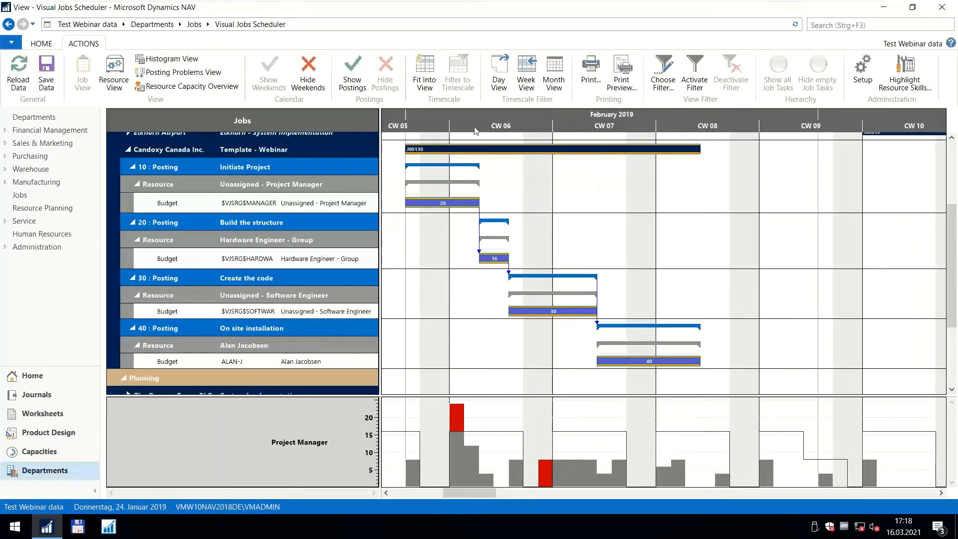
{"action": "mouse_move", "coordinate": [431, 148]}
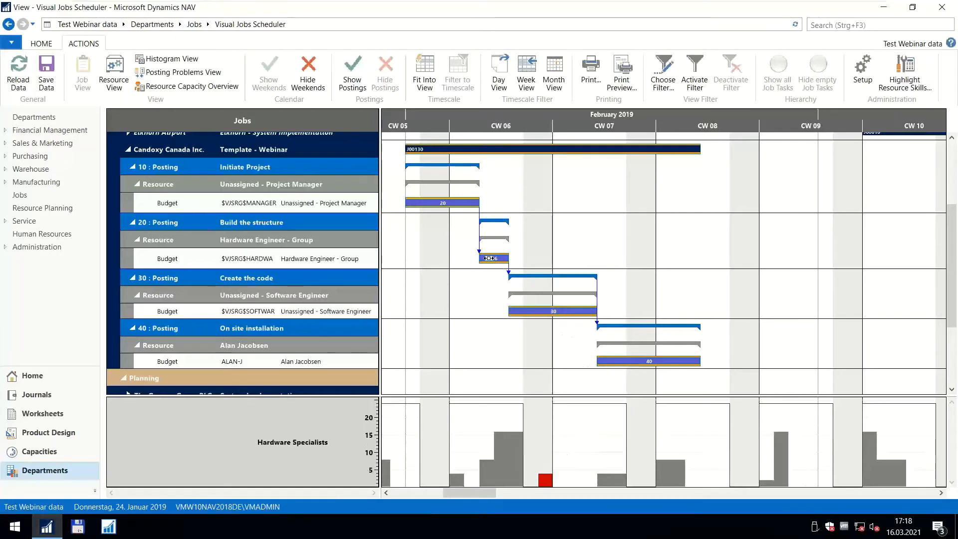
{"action": "mouse_move", "coordinate": [489, 258]}
Examine the Hardware Engineer - Group budget line of Build the structure and the Hardware Specialists capacity histogram.
{"action": "mouse_move", "coordinate": [279, 263]}
{"action": "right_click", "coordinate": [310, 226]}
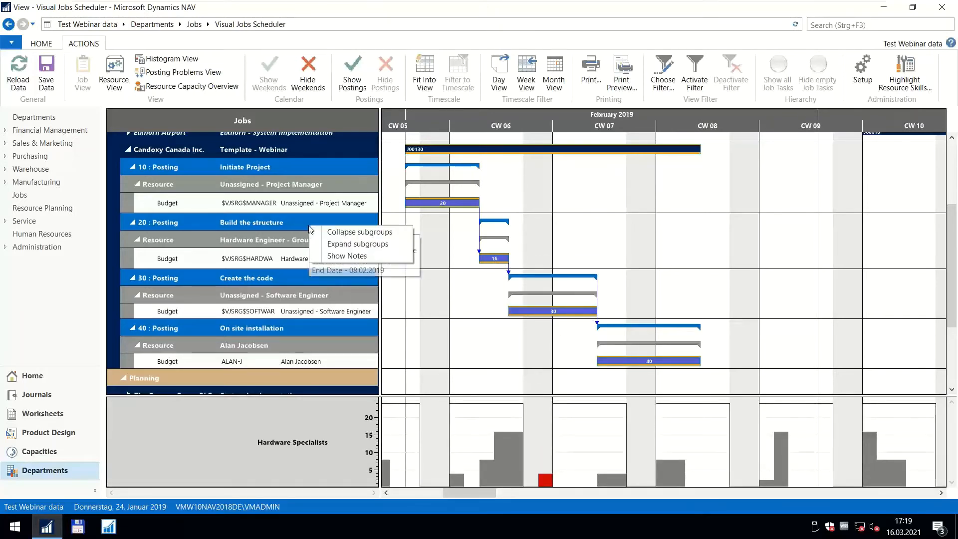
{"action": "left_click", "coordinate": [297, 262]}
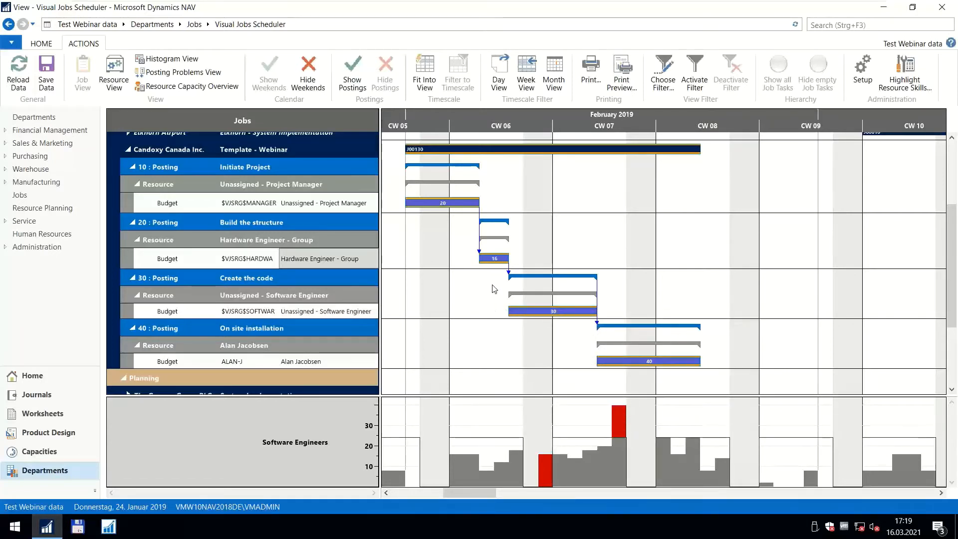
{"action": "left_click", "coordinate": [487, 237]}
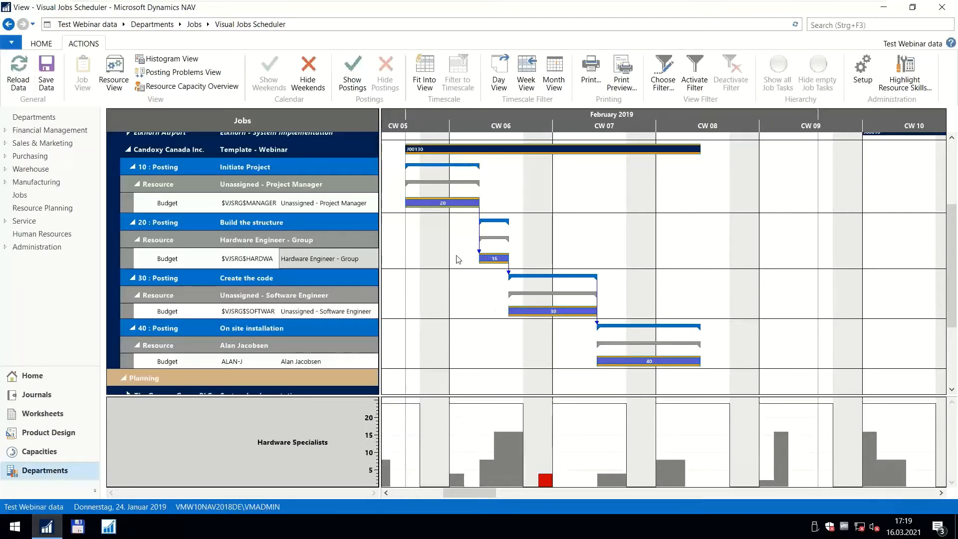
{"action": "mouse_move", "coordinate": [276, 260]}
Examine the template job's tasks and resource assignments at day scale.
{"action": "scroll", "coordinate": [486, 257], "scroll_direction": "up", "scroll_amount": 3}
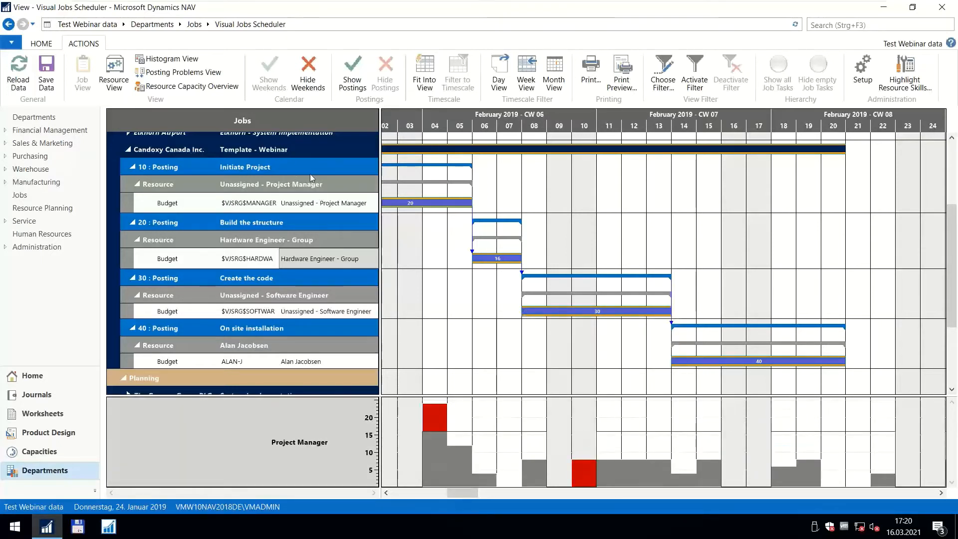
{"action": "mouse_move", "coordinate": [305, 173]}
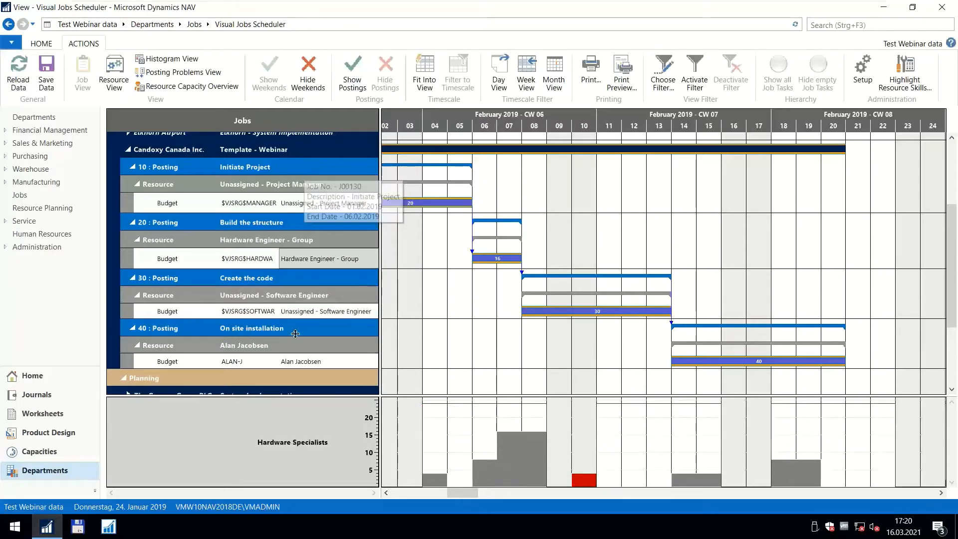
{"action": "scroll", "coordinate": [430, 128], "scroll_direction": "down", "scroll_amount": 1}
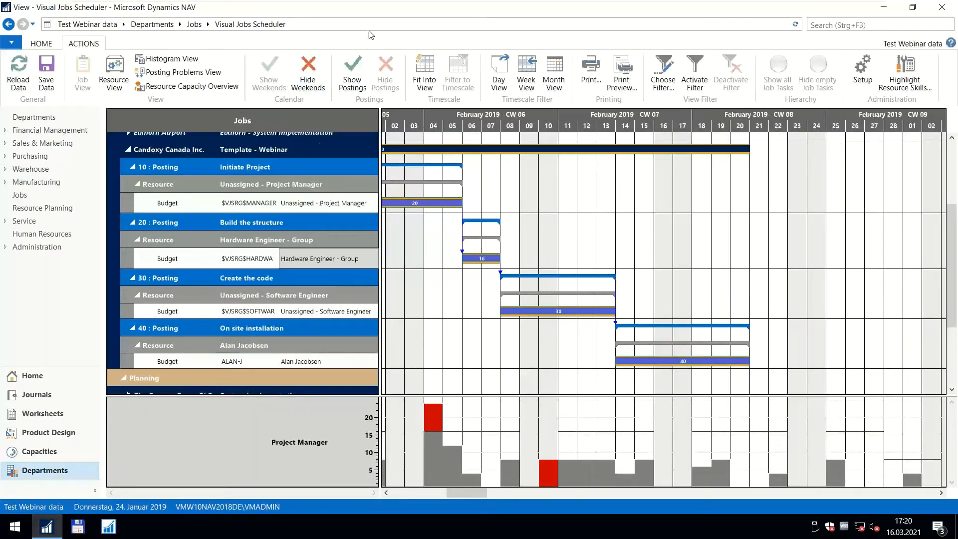
{"action": "mouse_move", "coordinate": [373, 1]}
{"action": "left_click", "coordinate": [411, 7]}
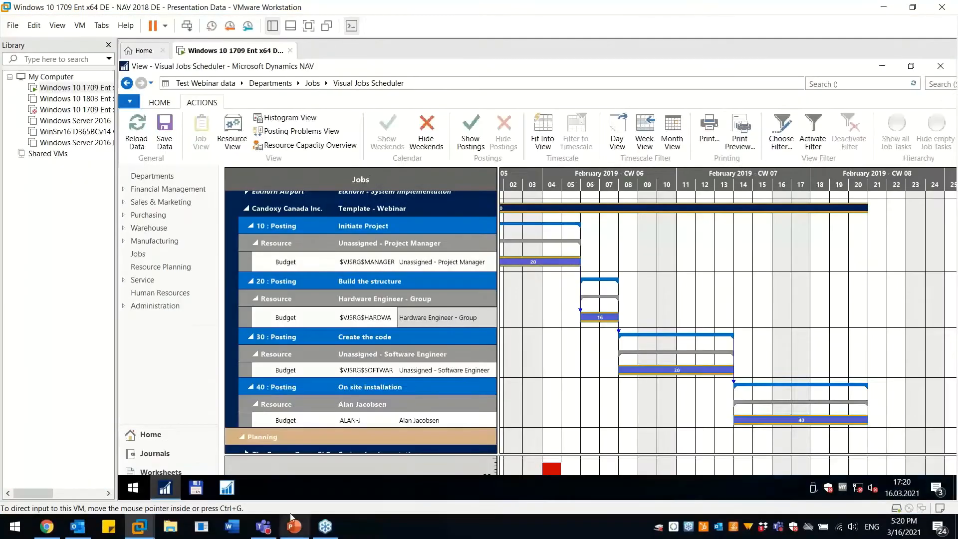
{"action": "mouse_move", "coordinate": [325, 533]}
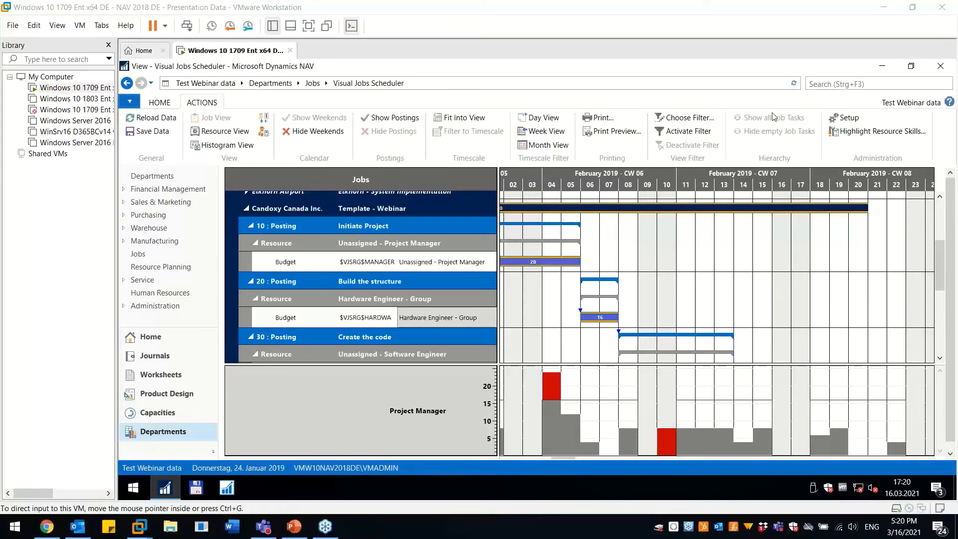
{"action": "left_click", "coordinate": [309, 28]}
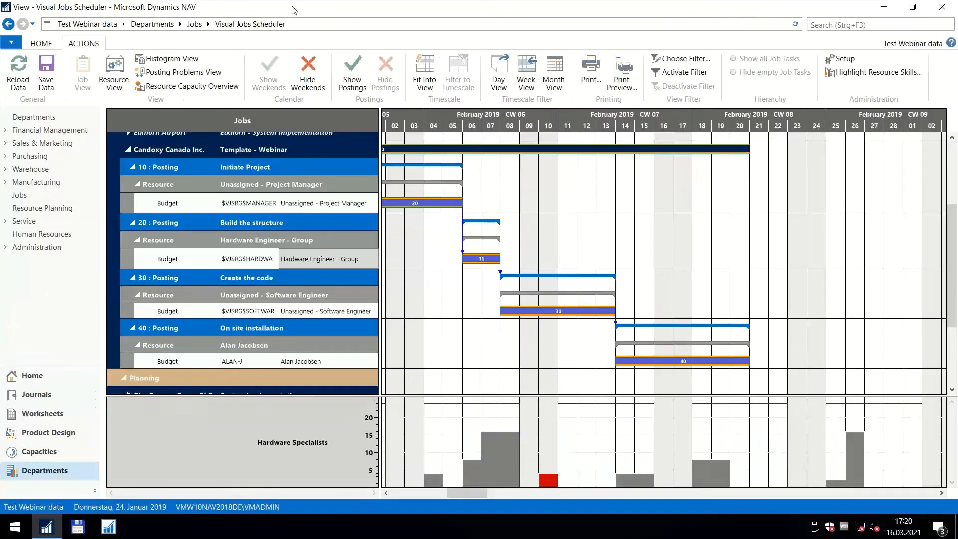
Leave the full-screen virtual machine and switch to the PowerPoint presentation at slide 15, "Let's have a look".
{"action": "mouse_move", "coordinate": [293, 1]}
{"action": "left_click", "coordinate": [406, 8]}
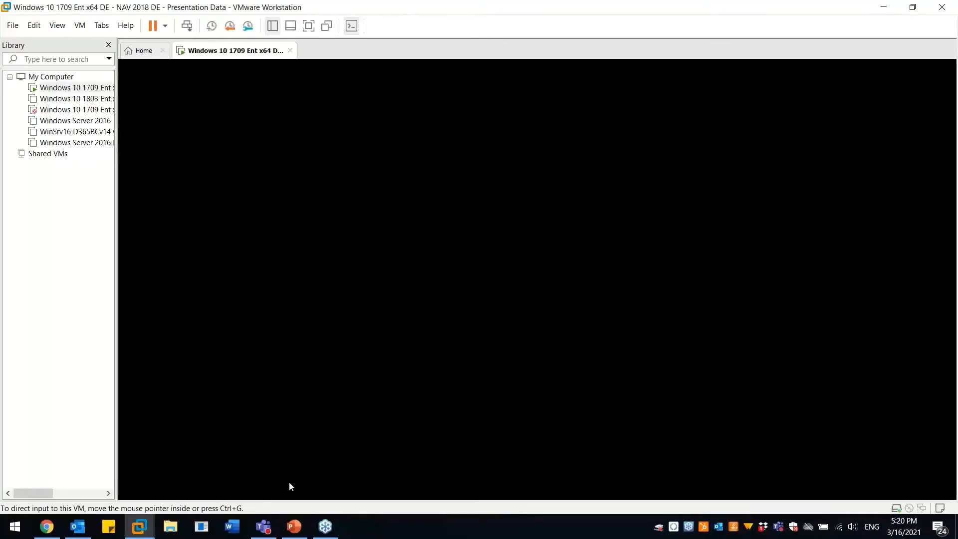
{"action": "left_click", "coordinate": [294, 526]}
{"action": "left_click", "coordinate": [84, 433]}
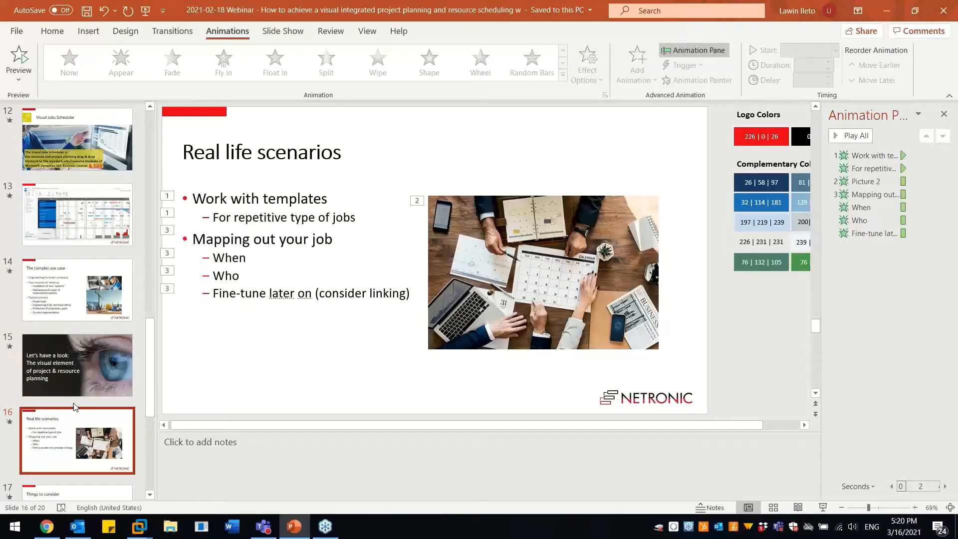
{"action": "left_click", "coordinate": [71, 378]}
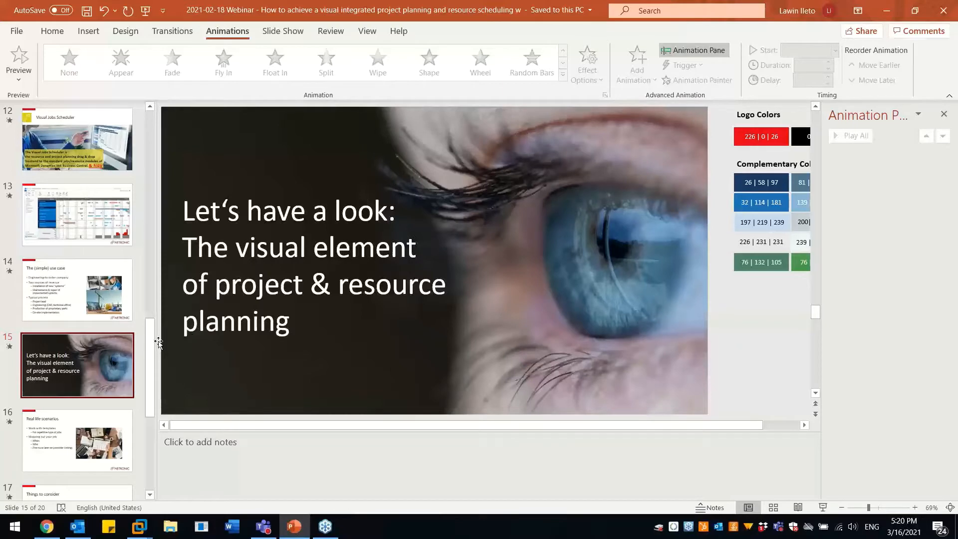
Present slide 16, "Real life scenarios", as a slide show and return to the editing view.
{"action": "left_click", "coordinate": [102, 438]}
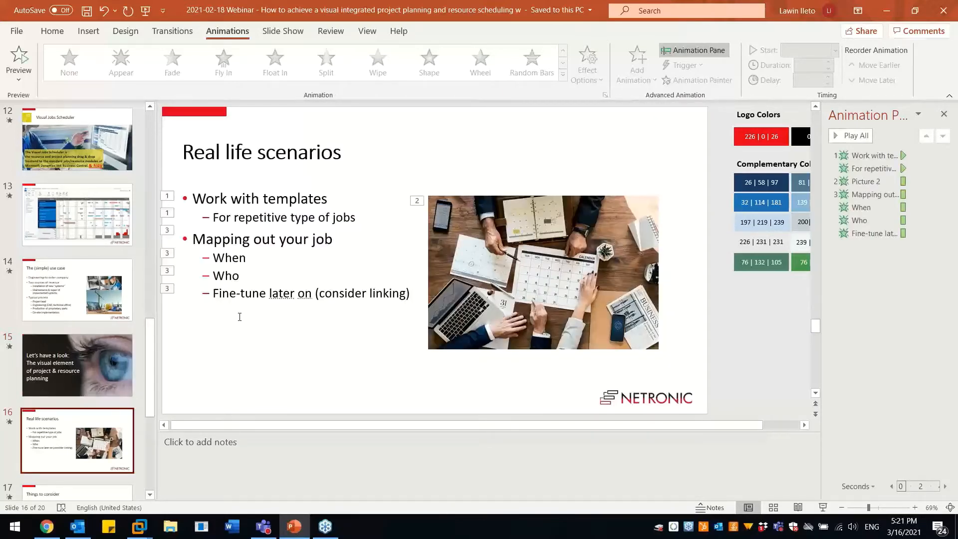
{"action": "left_click", "coordinate": [822, 507]}
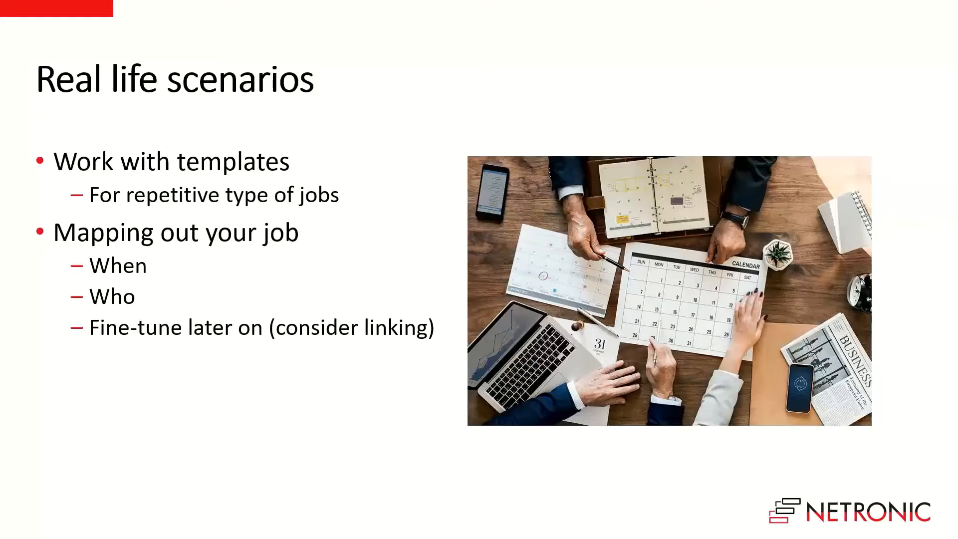
{"action": "key", "text": "Escape"}
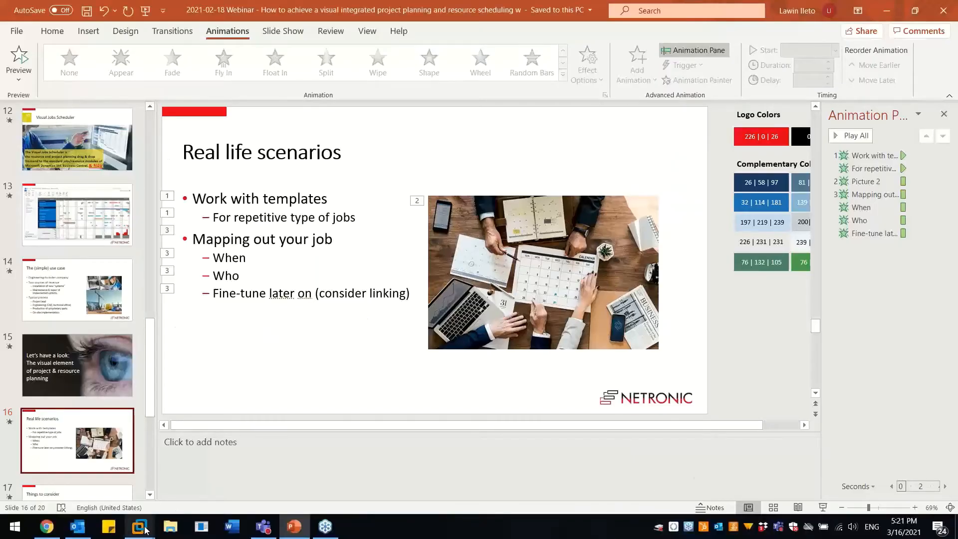
Switch from PowerPoint to the full-screen virtual machine running the Visual Jobs Scheduler.
{"action": "mouse_move", "coordinate": [139, 527]}
{"action": "left_click", "coordinate": [205, 439]}
{"action": "left_click", "coordinate": [306, 29]}
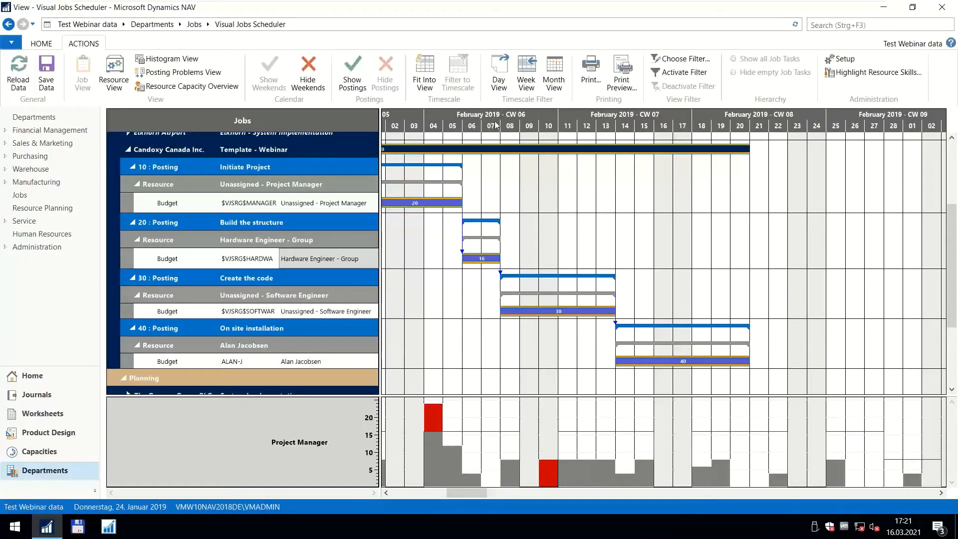
Split the Unassigned - Project Manager budget line of Initiate Project by quantity, with 12 to split, 8 to remain and a link created.
{"action": "left_click_drag", "start_coordinate": [495, 124], "coordinate": [543, 118]}
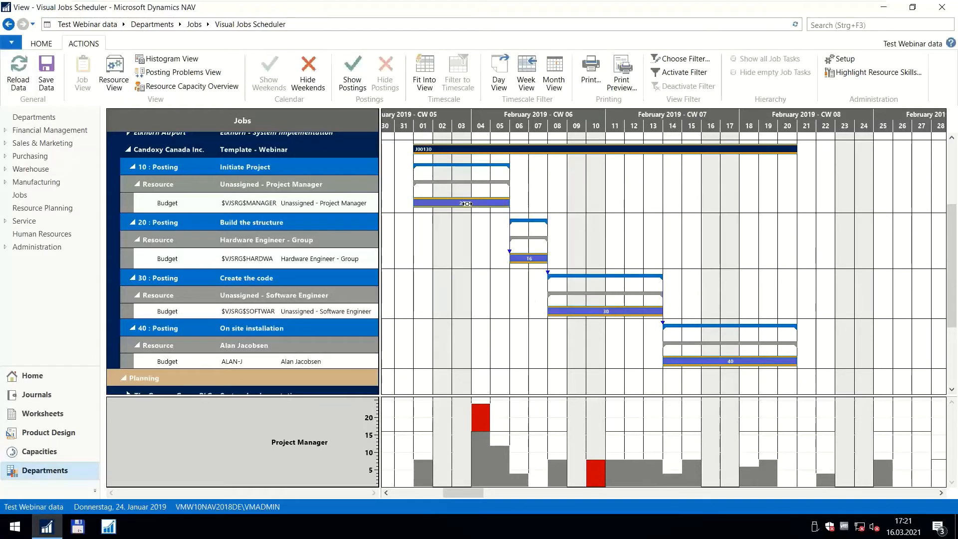
{"action": "mouse_move", "coordinate": [467, 203]}
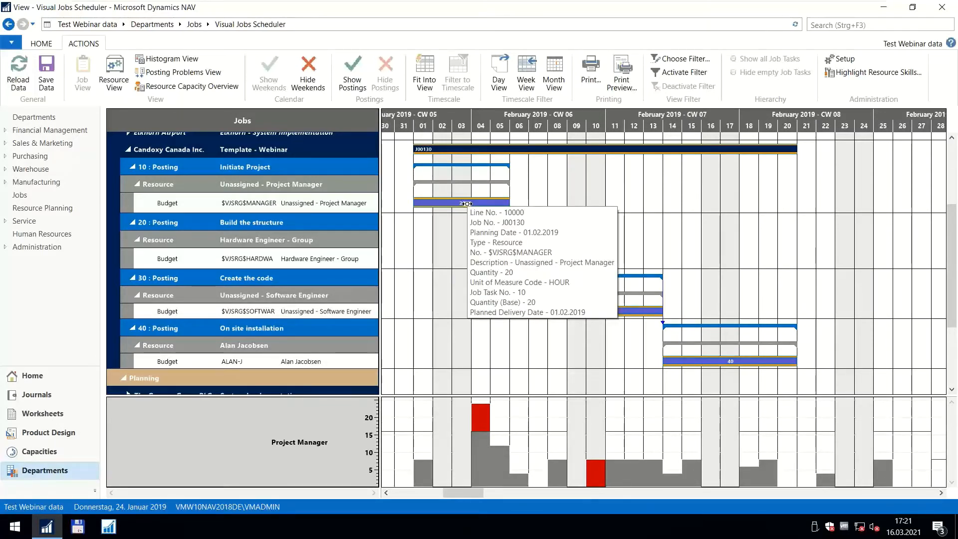
{"action": "right_click", "coordinate": [466, 203]}
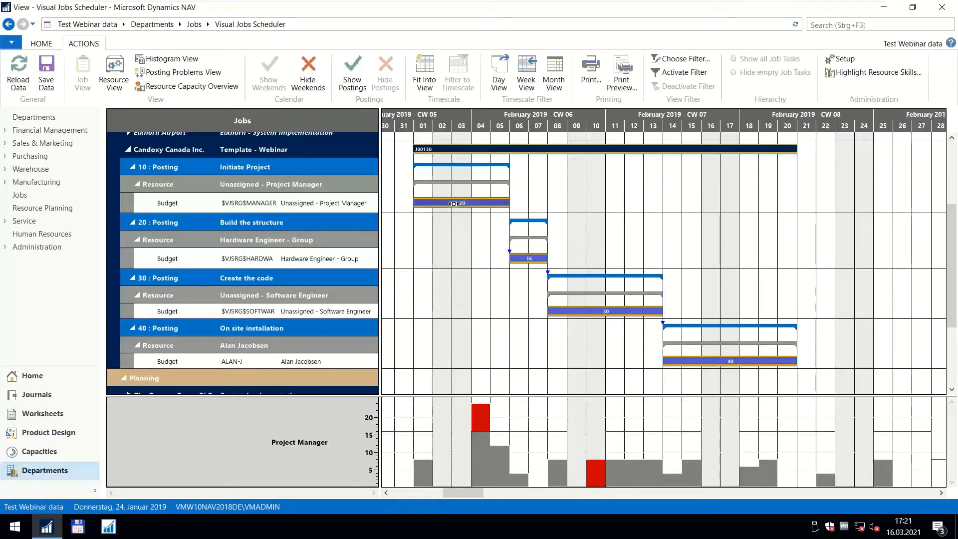
{"action": "right_click", "coordinate": [473, 205]}
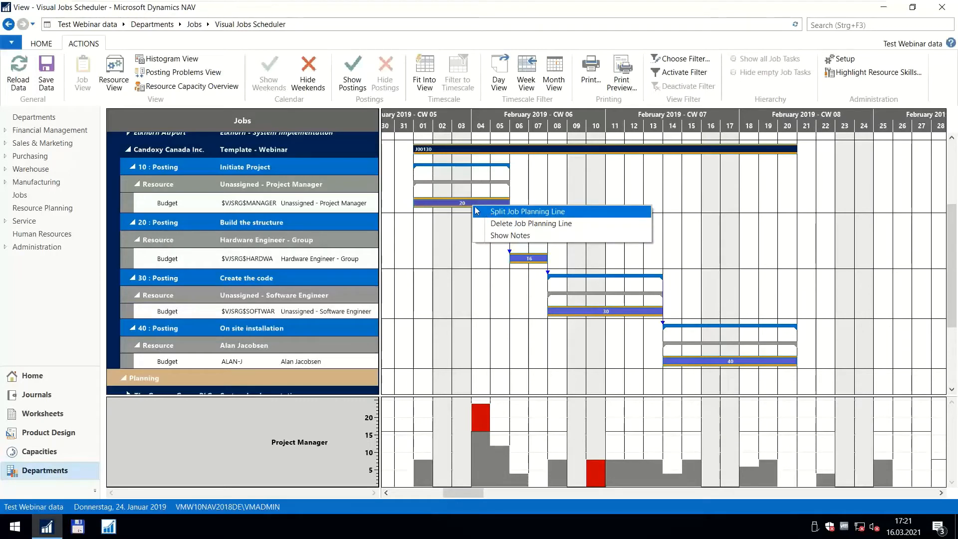
{"action": "left_click", "coordinate": [493, 213]}
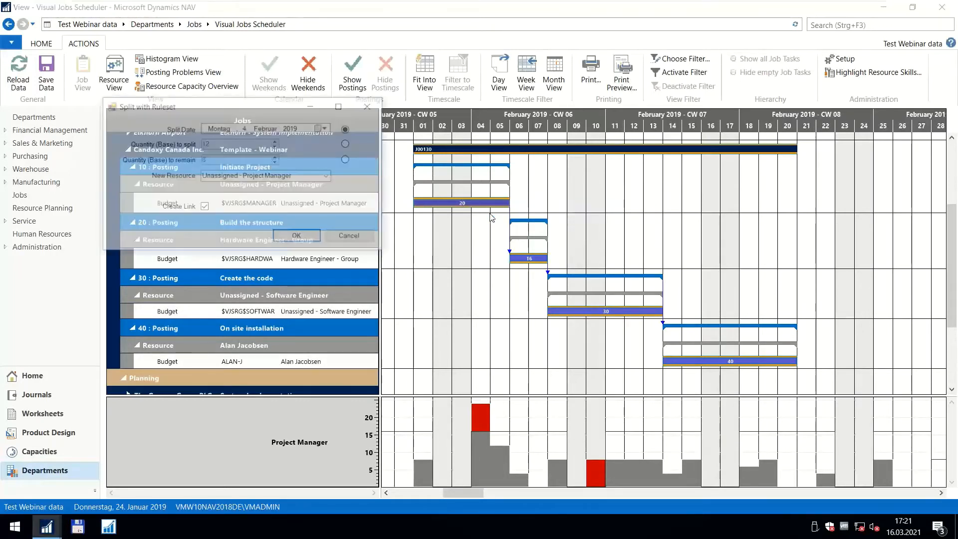
{"action": "left_click", "coordinate": [348, 143]}
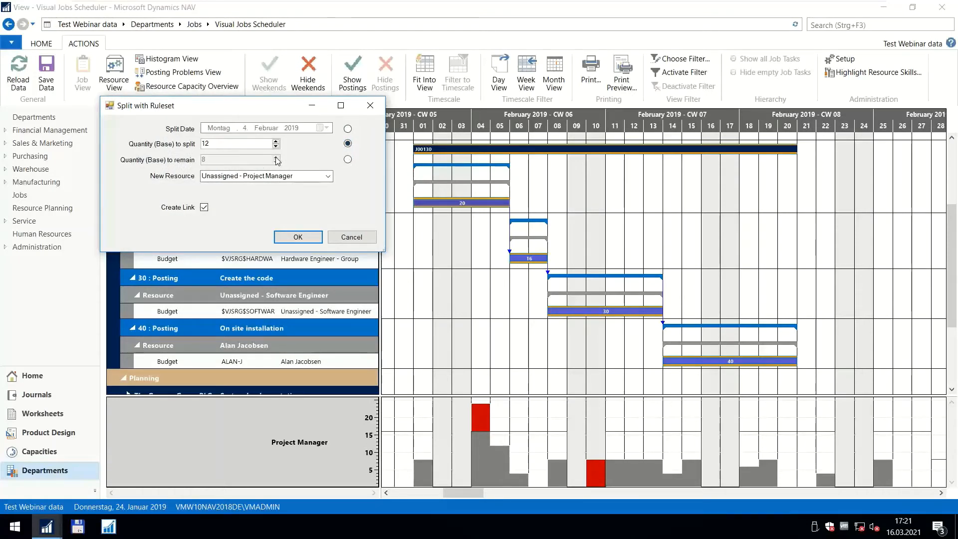
{"action": "left_click", "coordinate": [348, 159]}
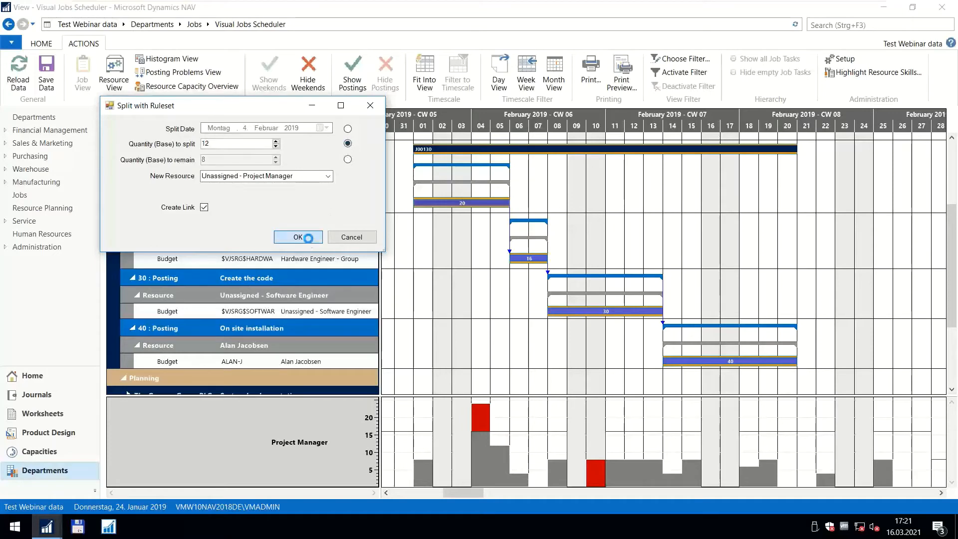
{"action": "left_click", "coordinate": [295, 237]}
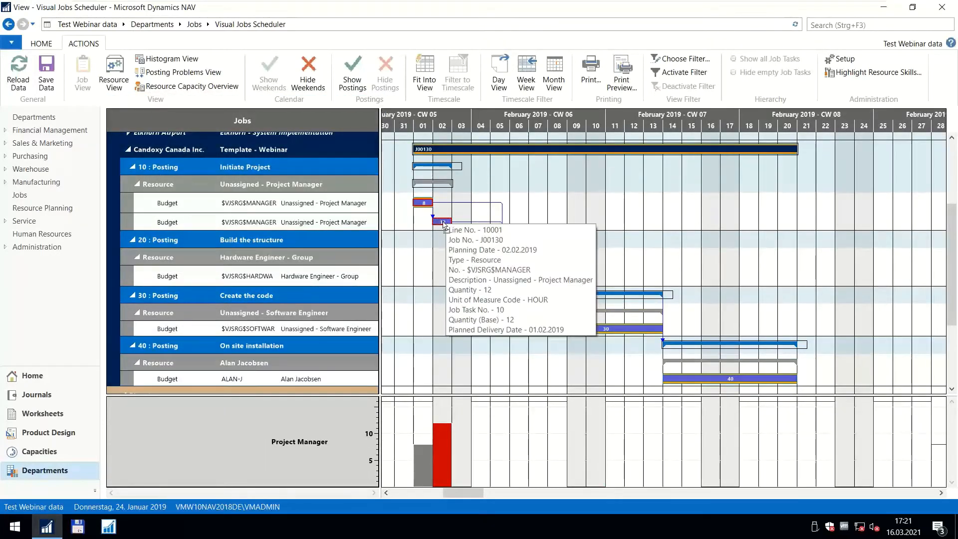
Move the 12-hour project manager line to 5 February and delete the 8-hour line's direct link to the Hardware Engineer - Group line.
{"action": "left_click_drag", "start_coordinate": [444, 222], "coordinate": [501, 225]}
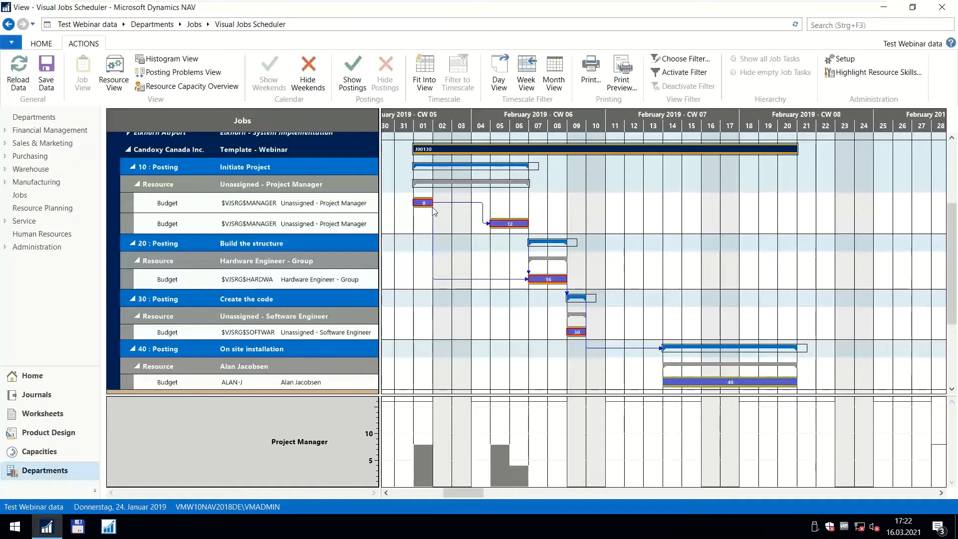
{"action": "left_click", "coordinate": [532, 280]}
{"action": "mouse_move", "coordinate": [435, 204]}
{"action": "mouse_move", "coordinate": [496, 163]}
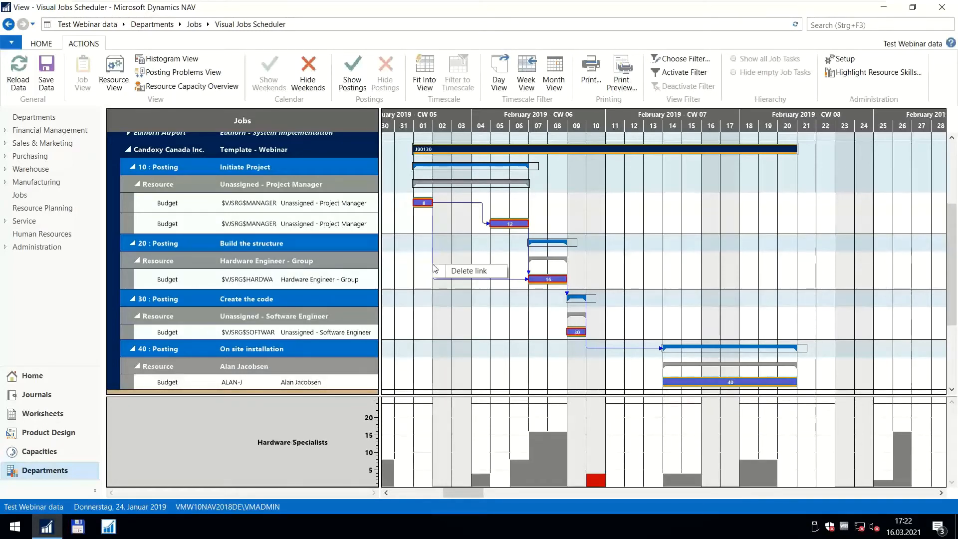
{"action": "scroll", "coordinate": [438, 267], "scroll_direction": "down", "scroll_amount": 1}
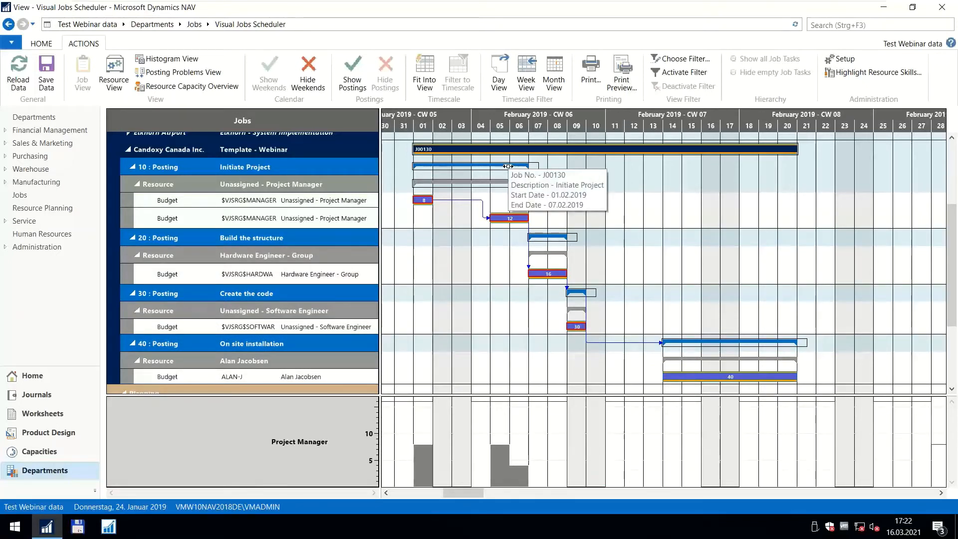
Set the chart to Create Job Planning Line mode and save the changes made in the jobs schedule.
{"action": "right_click", "coordinate": [728, 154]}
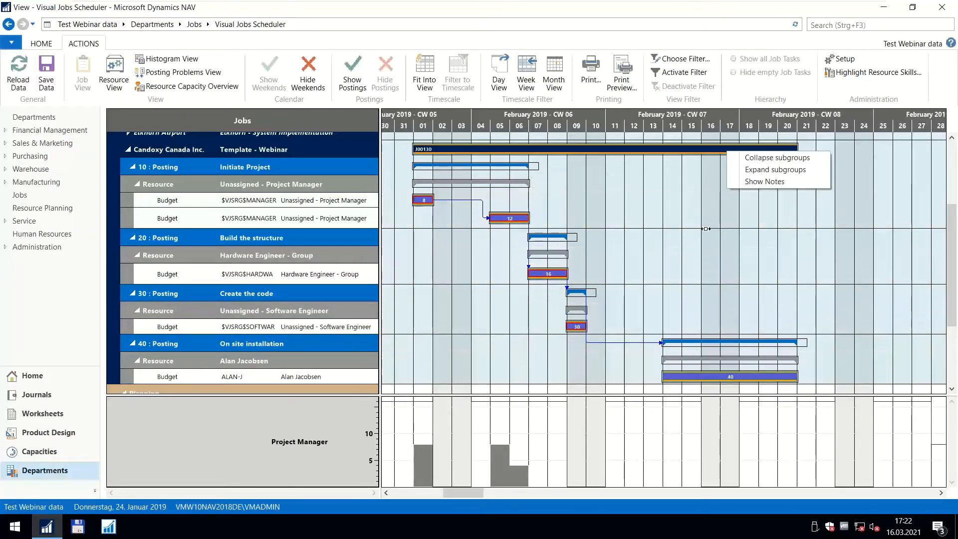
{"action": "right_click", "coordinate": [789, 170]}
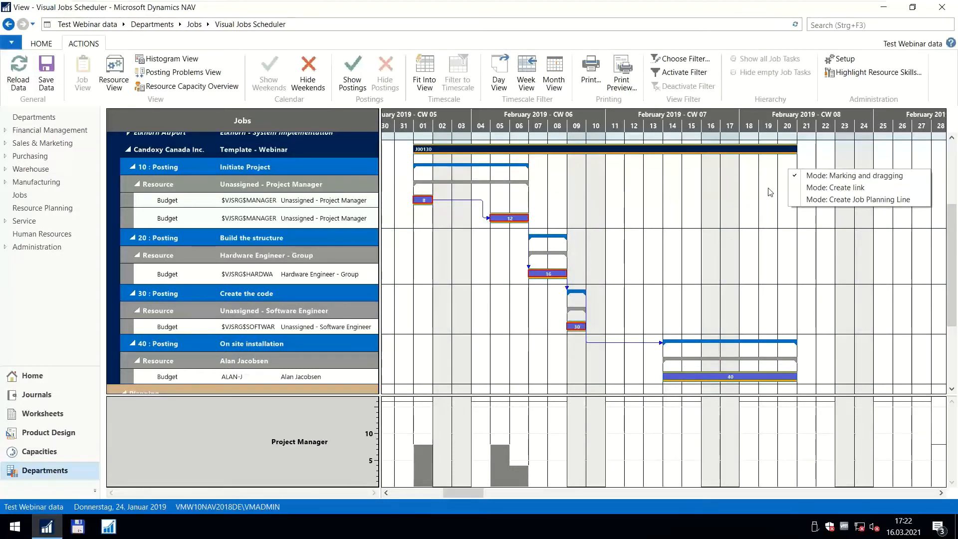
{"action": "right_click", "coordinate": [763, 188]}
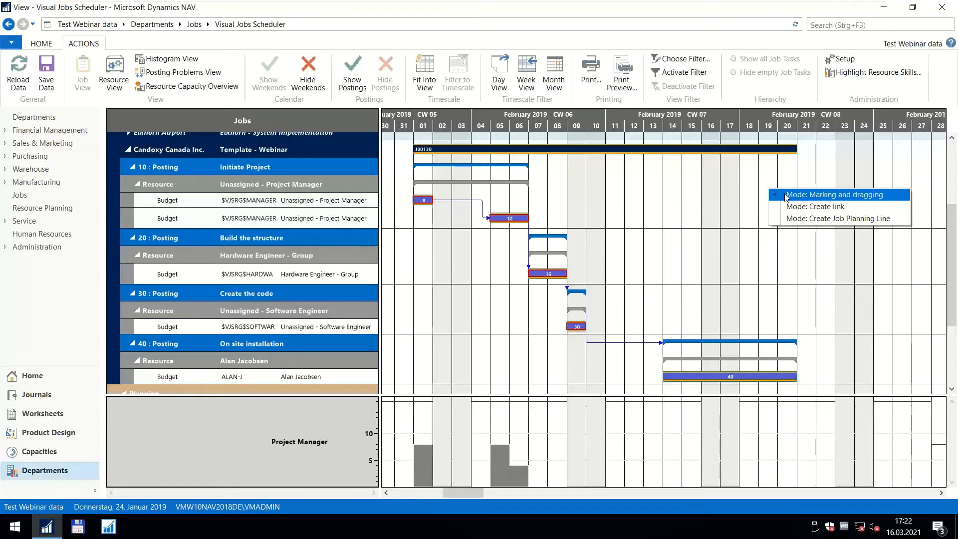
{"action": "left_click", "coordinate": [789, 222]}
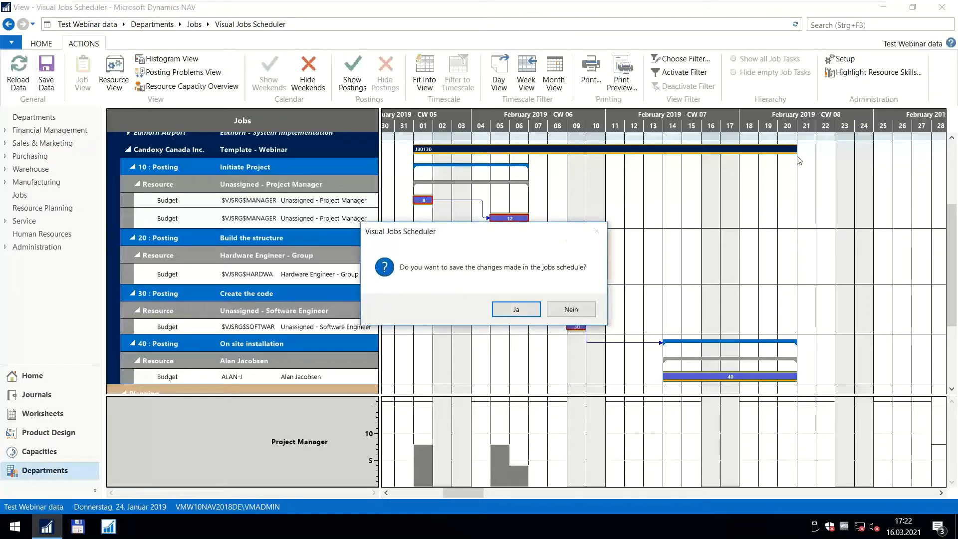
{"action": "left_click", "coordinate": [521, 313]}
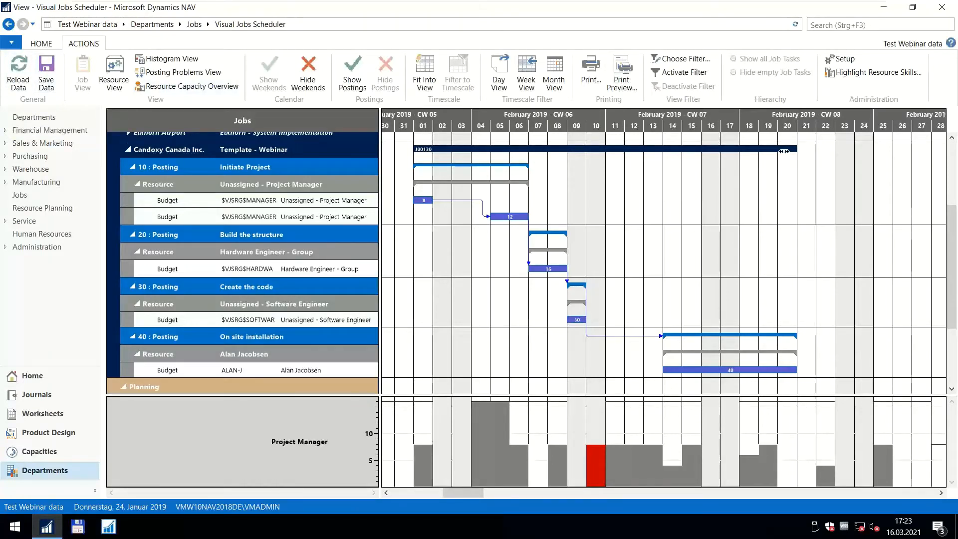
Using Create link mode, link the end of the Template - Webinar job to the start of the Elkhorn - System Implementation job.
{"action": "scroll", "coordinate": [759, 158], "scroll_direction": "down", "scroll_amount": 3}
{"action": "scroll", "coordinate": [759, 158], "scroll_direction": "up", "scroll_amount": 3}
{"action": "scroll", "coordinate": [757, 127], "scroll_direction": "down", "scroll_amount": 5}
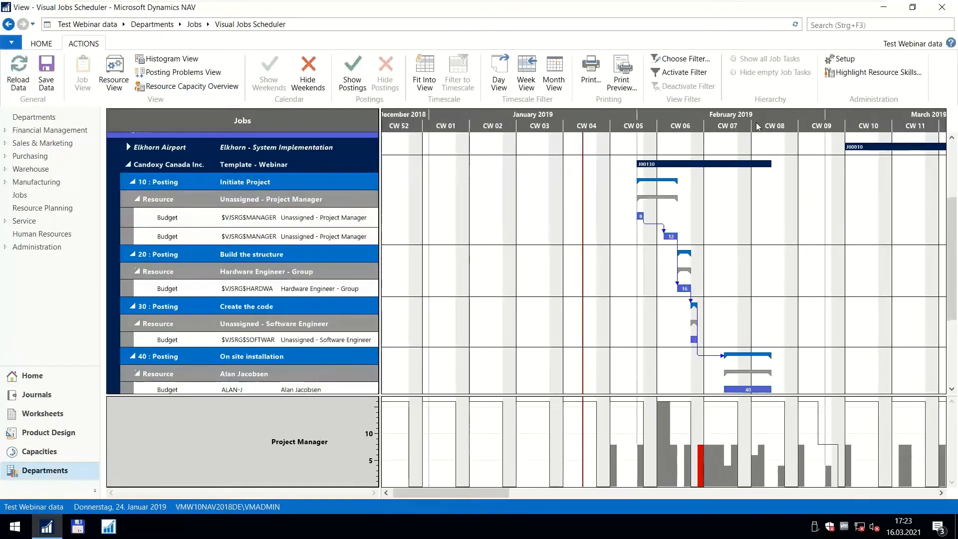
{"action": "scroll", "coordinate": [621, 164], "scroll_direction": "up", "scroll_amount": 3}
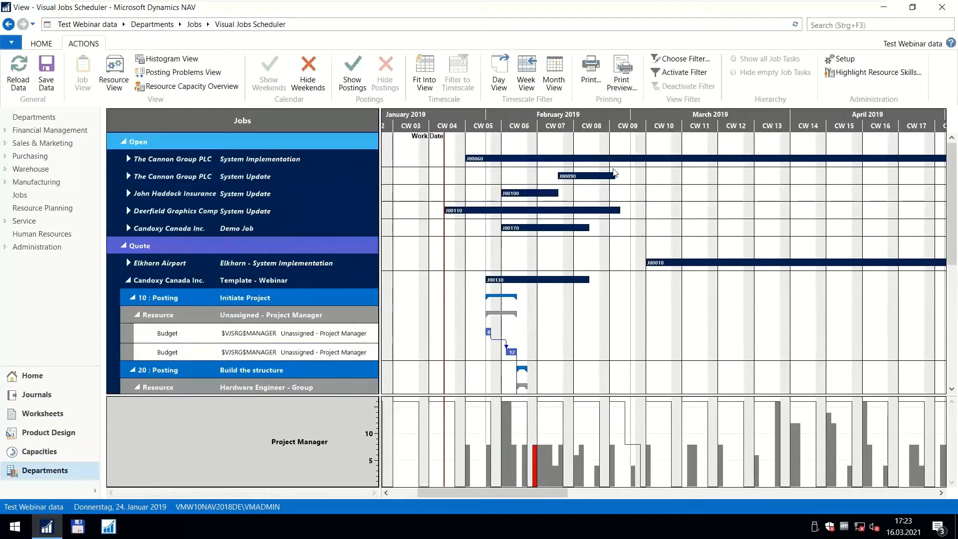
{"action": "right_click", "coordinate": [597, 299]}
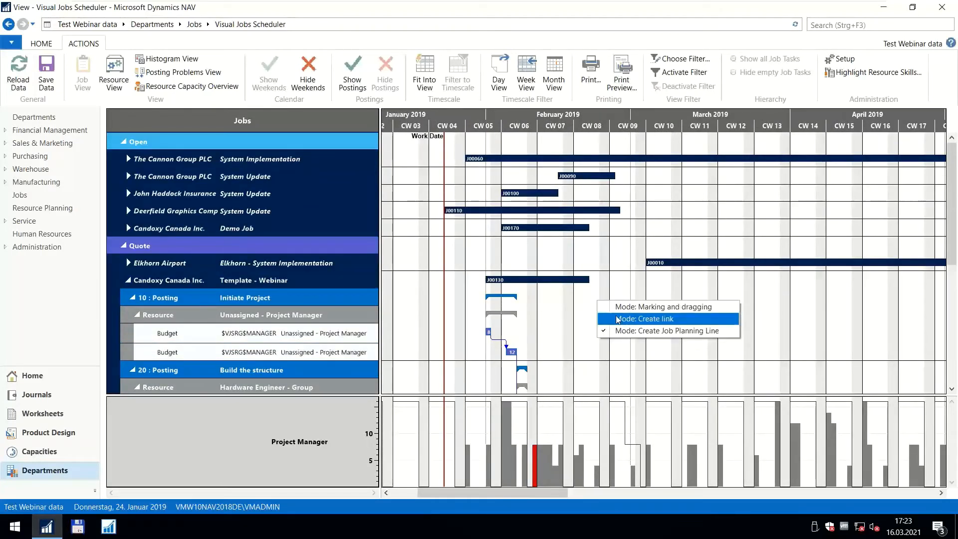
{"action": "left_click", "coordinate": [618, 319]}
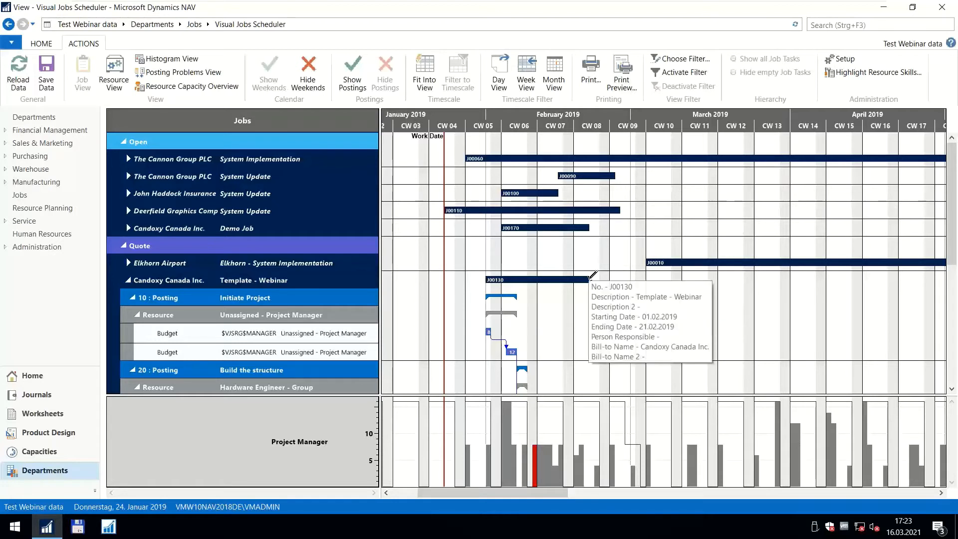
{"action": "left_click_drag", "start_coordinate": [589, 275], "coordinate": [651, 259]}
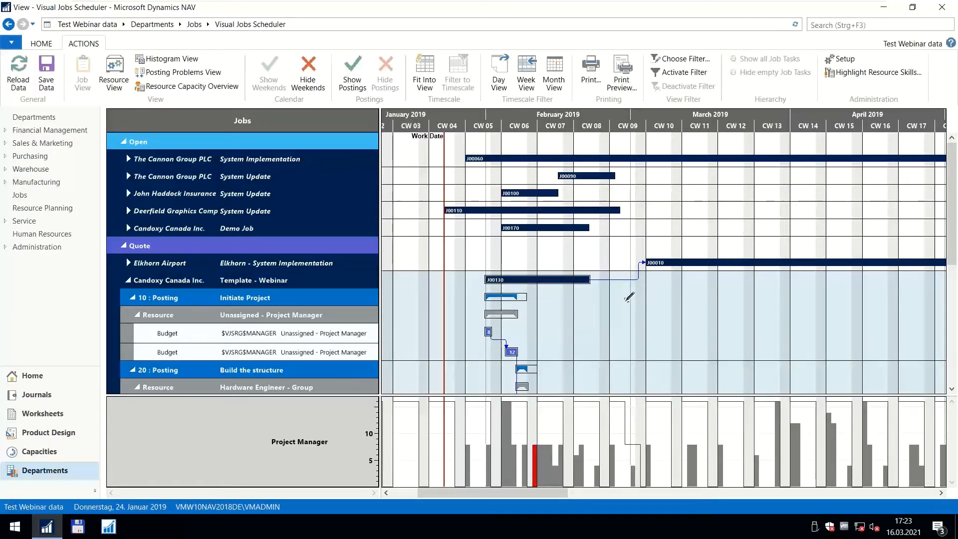
Switch to Marking and dragging mode and move the Template - Webinar job to start in CW 08.
{"action": "right_click", "coordinate": [622, 259]}
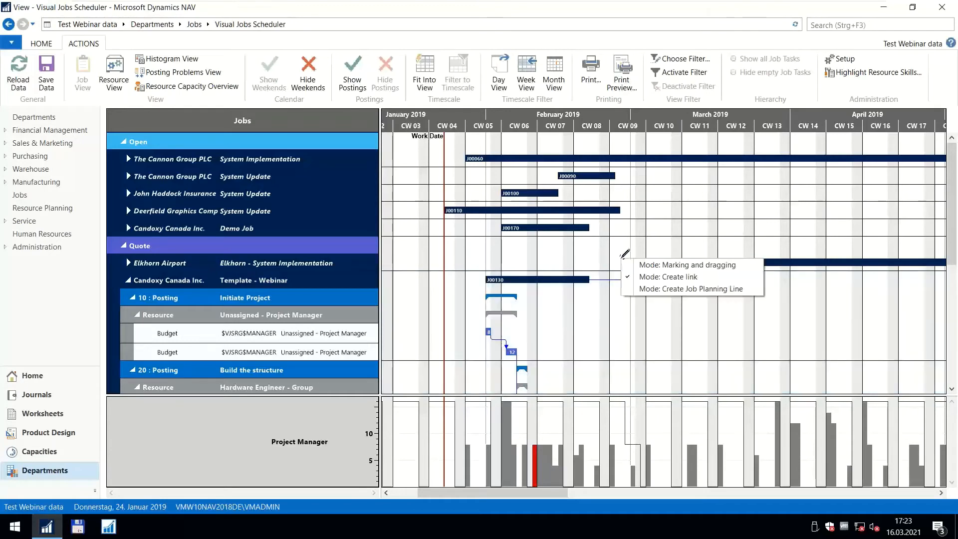
{"action": "left_click", "coordinate": [637, 277]}
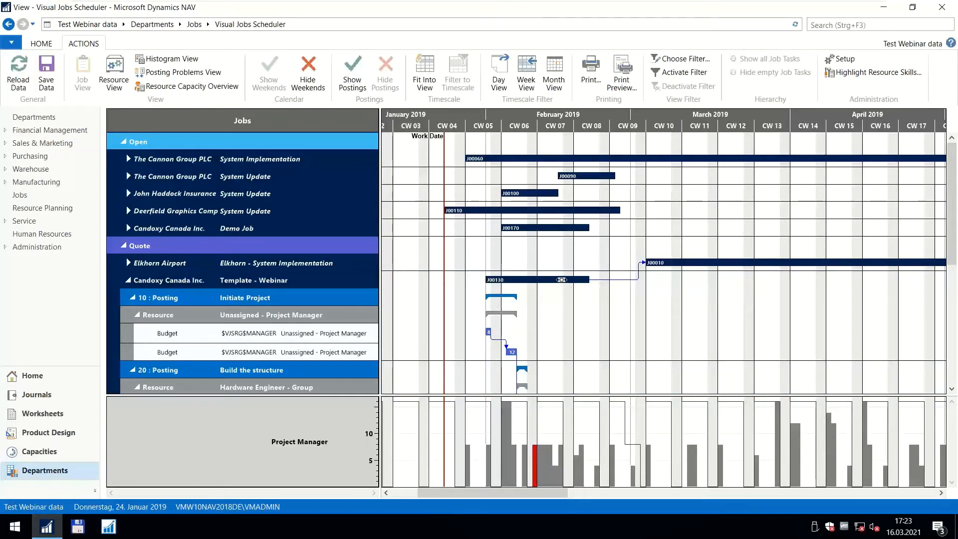
{"action": "mouse_move", "coordinate": [541, 279]}
{"action": "left_click_drag", "start_coordinate": [530, 278], "coordinate": [622, 281]}
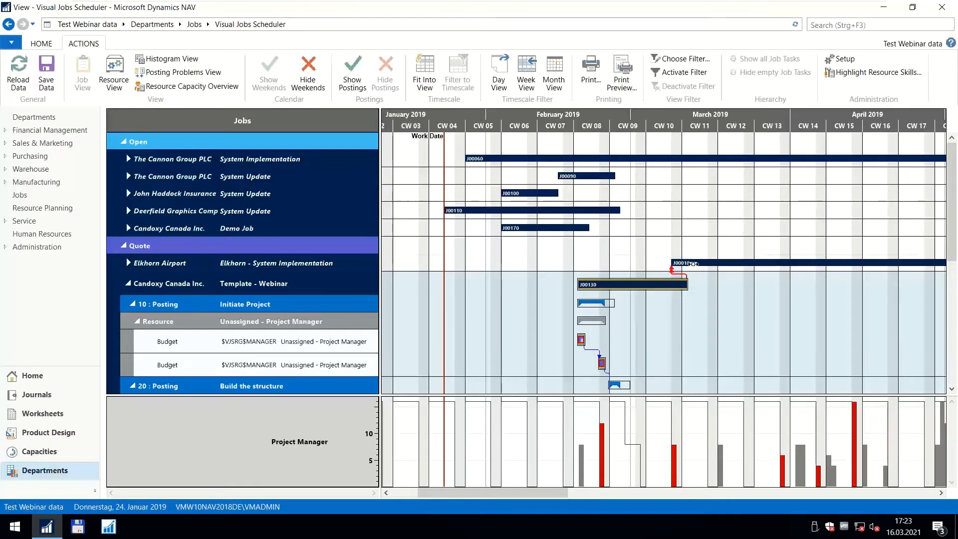
Move the Elkhorn job to start directly after the Template - Webinar job, and shift the template job to start in CW 09.
{"action": "mouse_move", "coordinate": [688, 264]}
{"action": "left_mouse_down"}
{"action": "mouse_move", "coordinate": [703, 264]}
{"action": "mouse_move", "coordinate": [709, 281]}
{"action": "mouse_move", "coordinate": [693, 269]}
{"action": "left_mouse_up"}
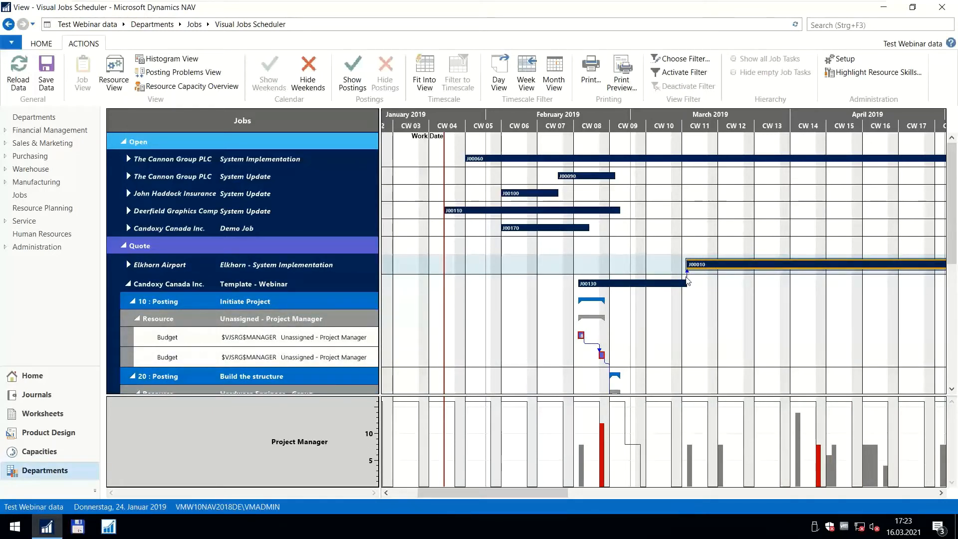
{"action": "mouse_move", "coordinate": [688, 280]}
{"action": "left_mouse_down"}
{"action": "mouse_move", "coordinate": [711, 282]}
{"action": "mouse_move", "coordinate": [684, 283]}
{"action": "mouse_move", "coordinate": [692, 284]}
{"action": "left_mouse_up"}
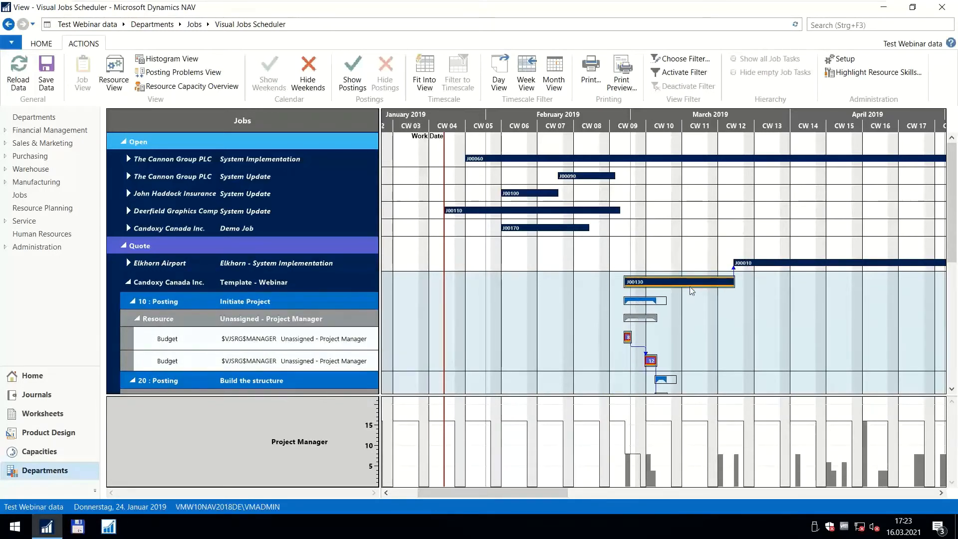
{"action": "mouse_move", "coordinate": [744, 263]}
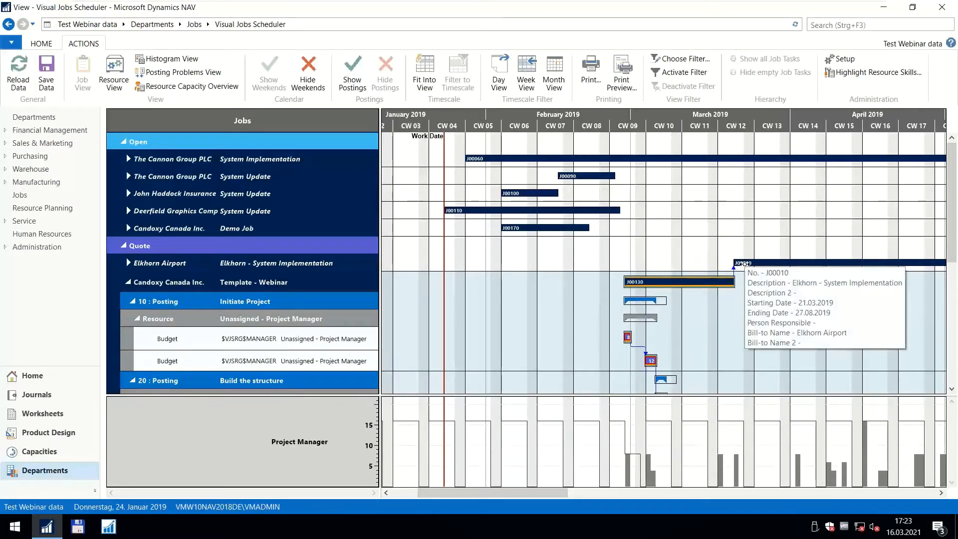
Reload the schedule data without saving the changes made in the jobs schedule.
{"action": "scroll", "coordinate": [708, 209], "scroll_direction": "down", "scroll_amount": 3}
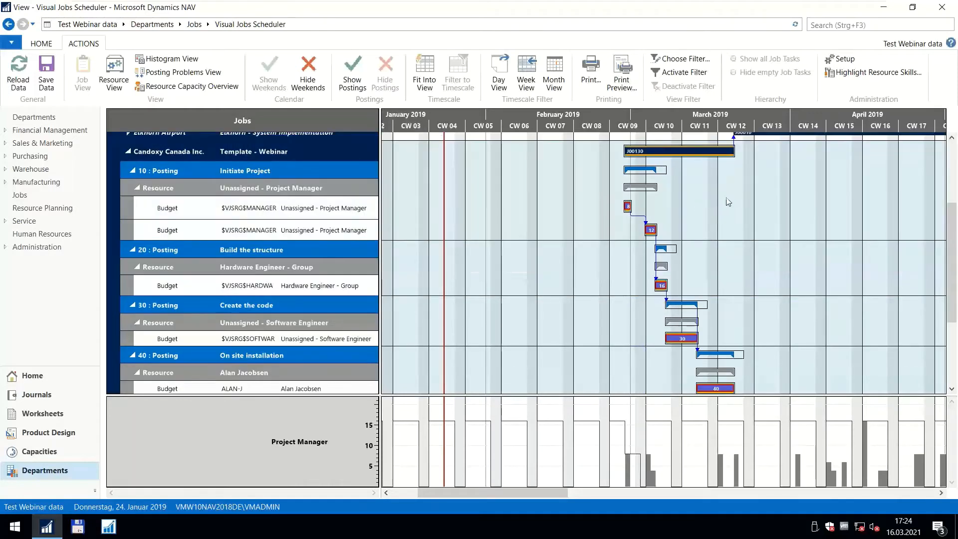
{"action": "scroll", "coordinate": [728, 201], "scroll_direction": "up", "scroll_amount": 3}
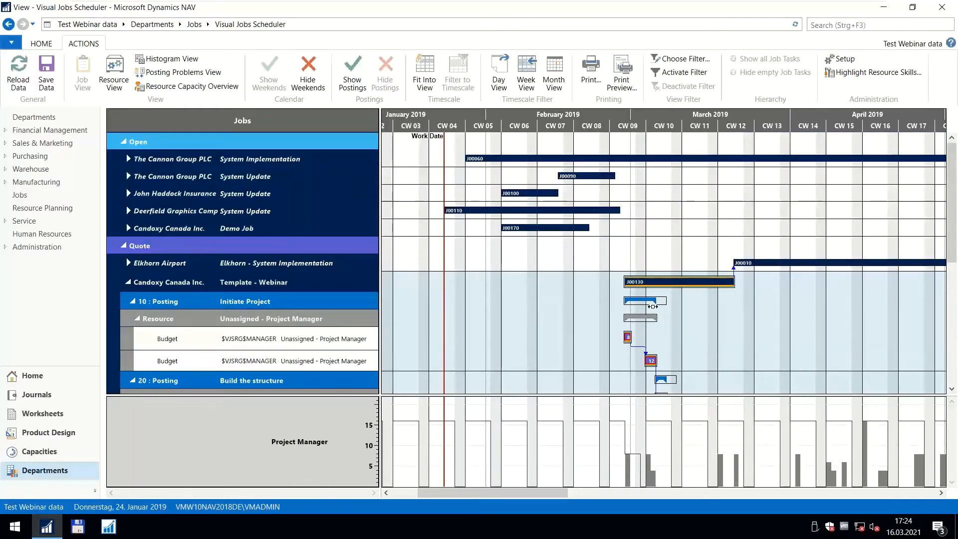
{"action": "scroll", "coordinate": [649, 225], "scroll_direction": "down", "scroll_amount": 3}
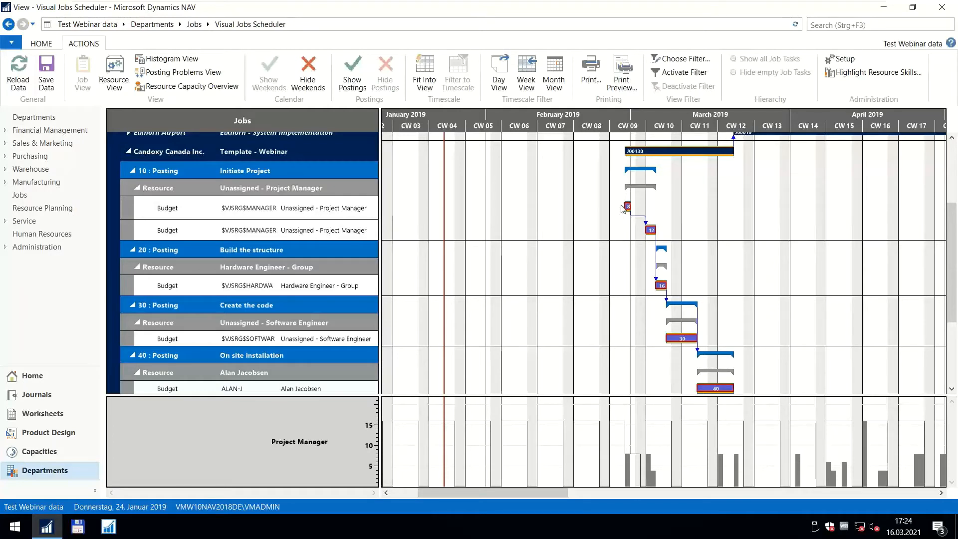
{"action": "left_click", "coordinate": [17, 73]}
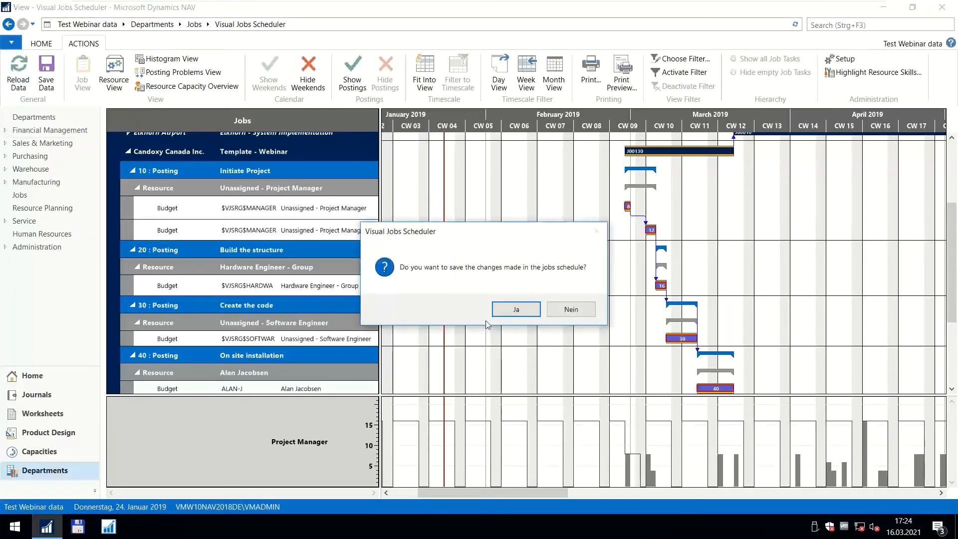
{"action": "left_click", "coordinate": [569, 309]}
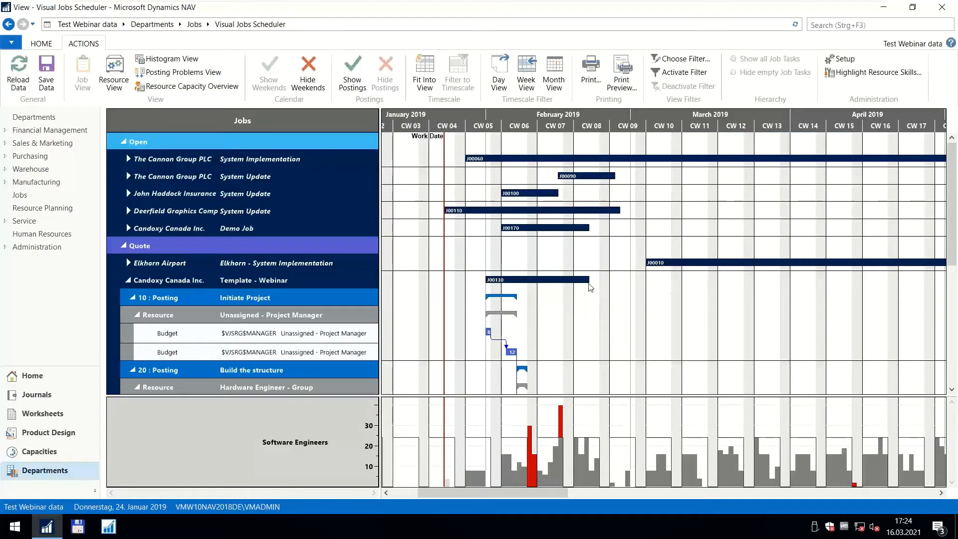
Using Create link mode, link the end of the Template - Webinar job to the Elkhorn job's start, and return to Marking and dragging mode.
{"action": "right_click", "coordinate": [585, 280]}
{"action": "left_click", "coordinate": [601, 299]}
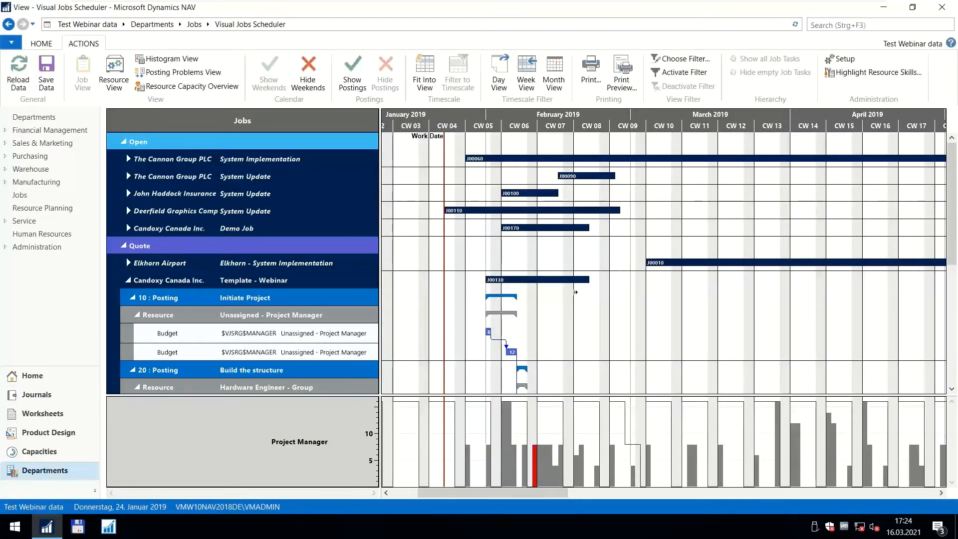
{"action": "right_click", "coordinate": [598, 297]}
{"action": "left_click", "coordinate": [614, 313]}
{"action": "left_click_drag", "start_coordinate": [590, 278], "coordinate": [645, 262]}
{"action": "right_click", "coordinate": [617, 308]}
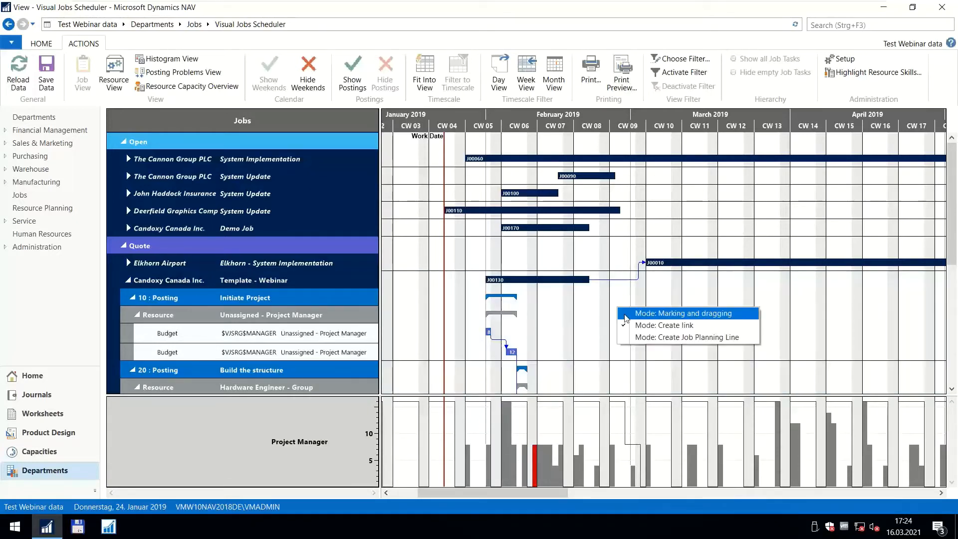
{"action": "left_click", "coordinate": [630, 314]}
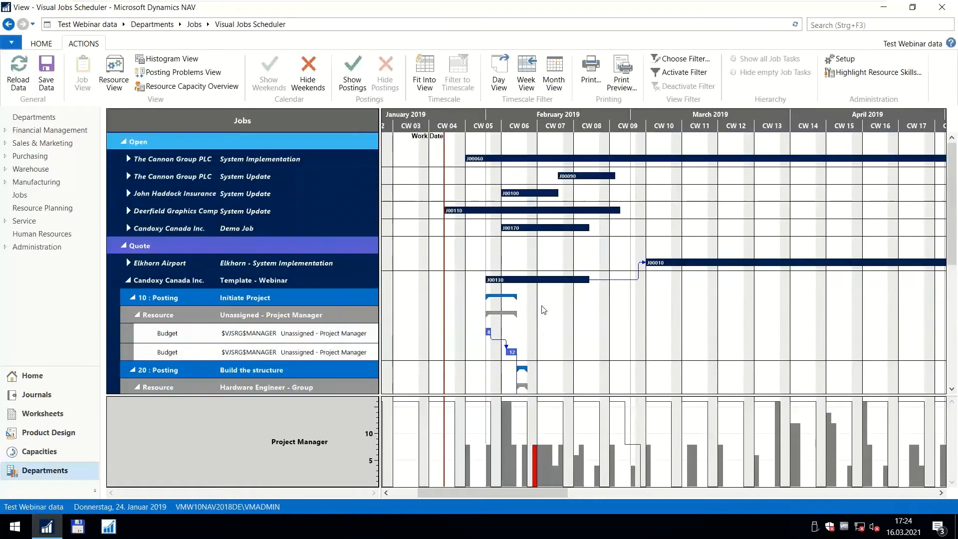
Stretch the second Project Manager planning line under Initiate Project to fill its two days with 16 hours.
{"action": "scroll", "coordinate": [544, 309], "scroll_direction": "down", "scroll_amount": 5}
{"action": "scroll", "coordinate": [544, 124], "scroll_direction": "up", "scroll_amount": 2}
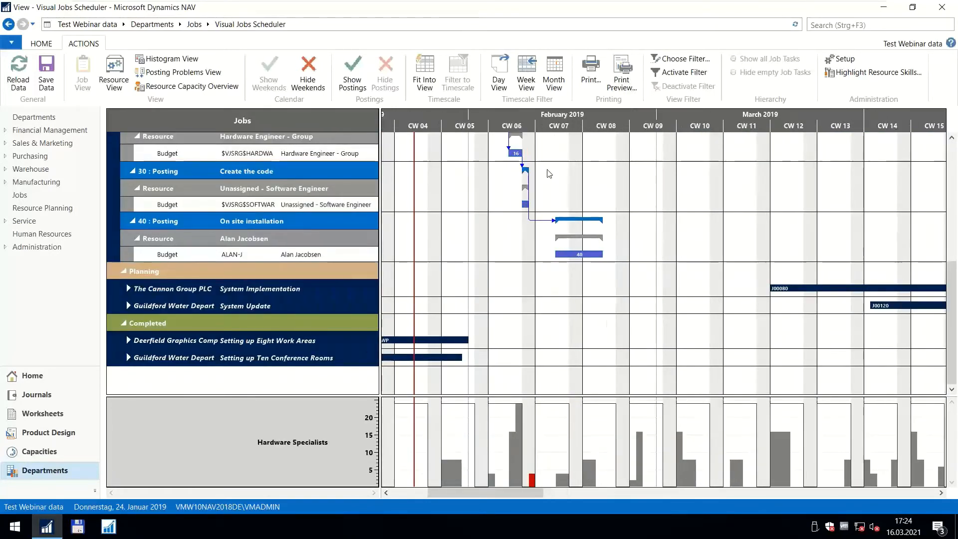
{"action": "scroll", "coordinate": [547, 172], "scroll_direction": "up", "scroll_amount": 5}
{"action": "scroll", "coordinate": [547, 224], "scroll_direction": "down", "scroll_amount": 5}
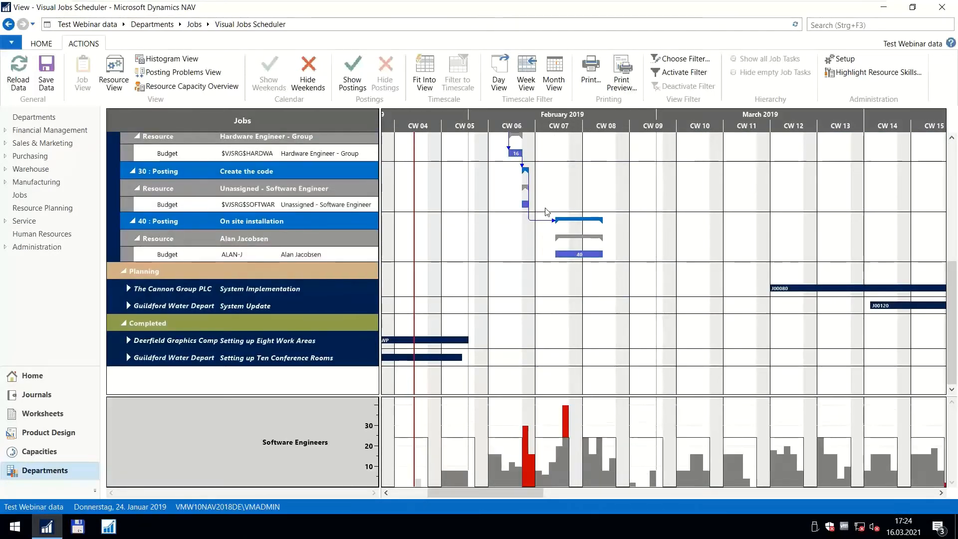
{"action": "scroll", "coordinate": [544, 208], "scroll_direction": "up", "scroll_amount": 3}
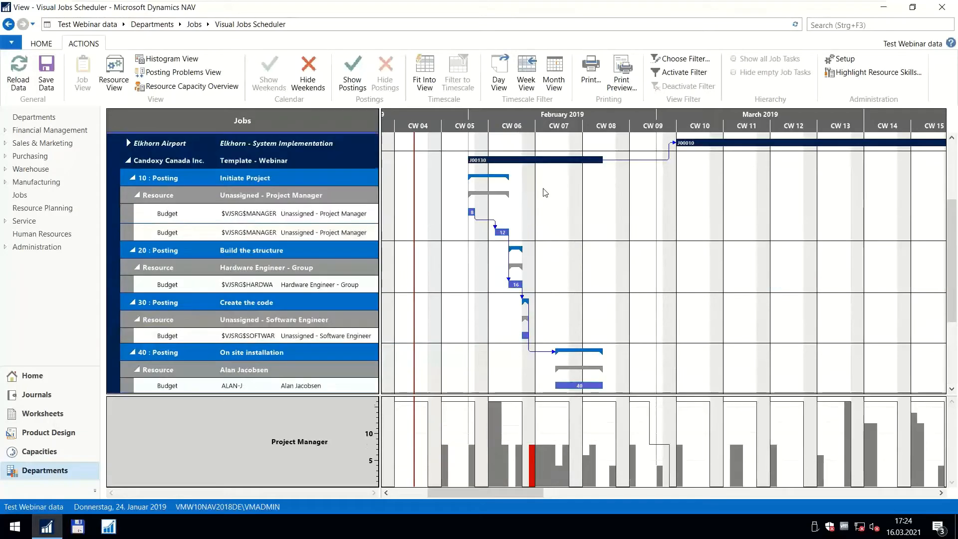
{"action": "right_click", "coordinate": [506, 231]}
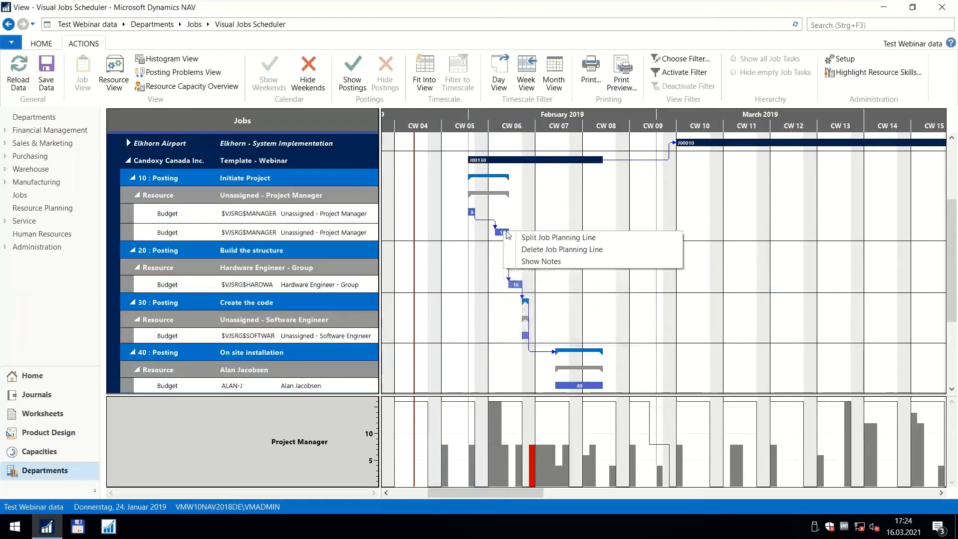
{"action": "key", "text": "Escape"}
{"action": "scroll", "coordinate": [514, 116], "scroll_direction": "up", "scroll_amount": 3}
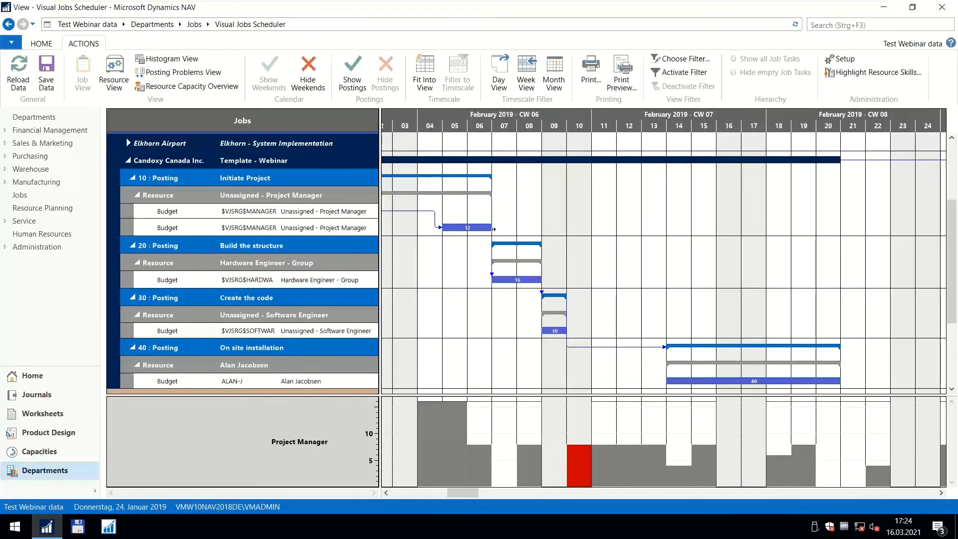
{"action": "left_click_drag", "start_coordinate": [477, 131], "coordinate": [512, 132]}
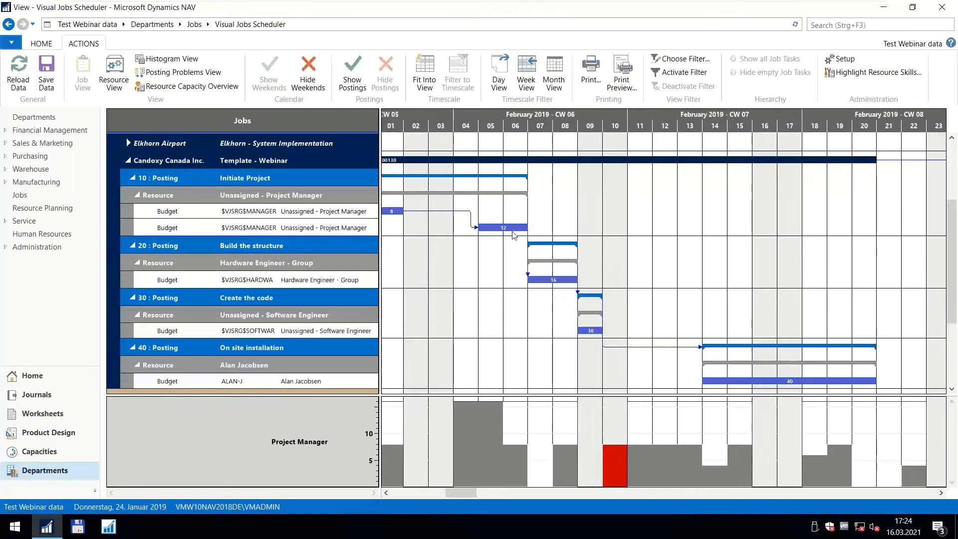
{"action": "right_click", "coordinate": [510, 227]}
{"action": "key", "text": "Escape"}
{"action": "mouse_move", "coordinate": [528, 227]}
{"action": "left_mouse_down"}
{"action": "mouse_move", "coordinate": [537, 227]}
{"action": "mouse_move", "coordinate": [528, 229]}
{"action": "left_mouse_up"}
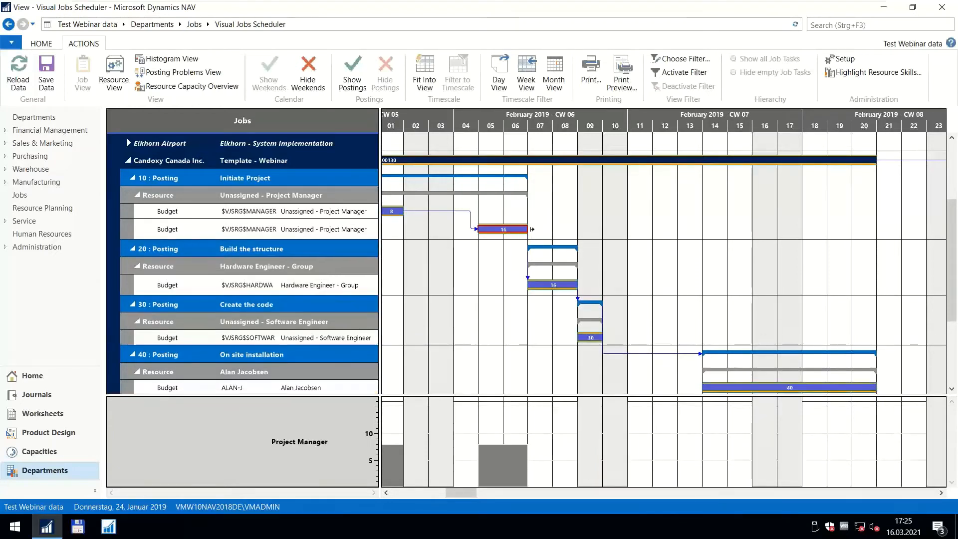
Extend the second Project Manager planning line under Initiate Project to a duration of 3 days, ending 08.02.2019.
{"action": "mouse_move", "coordinate": [506, 228]}
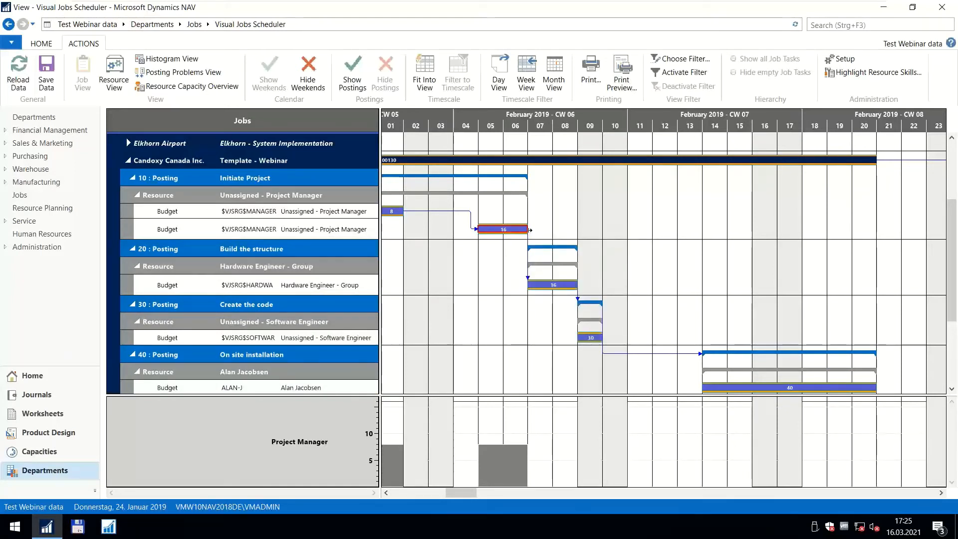
{"action": "left_click_drag", "start_coordinate": [529, 229], "coordinate": [545, 234]}
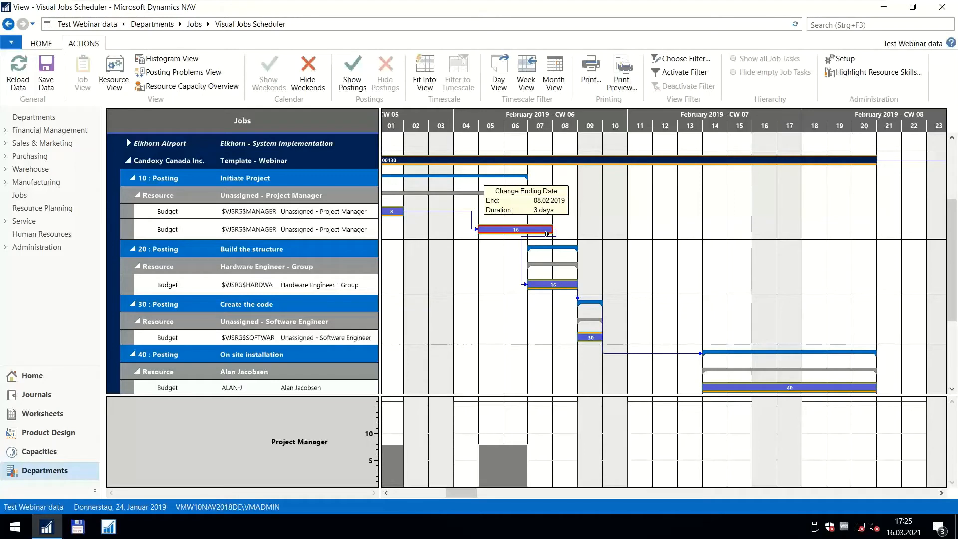
{"action": "left_click_drag", "start_coordinate": [541, 233], "coordinate": [539, 229]}
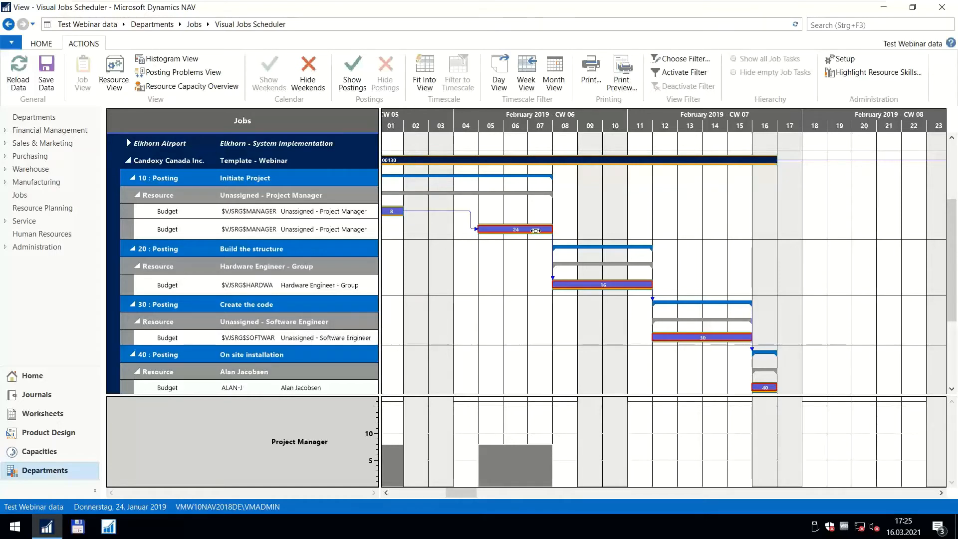
Set the quantity of the second Project Manager planning line under Initiate Project to 12 hours.
{"action": "mouse_move", "coordinate": [519, 230]}
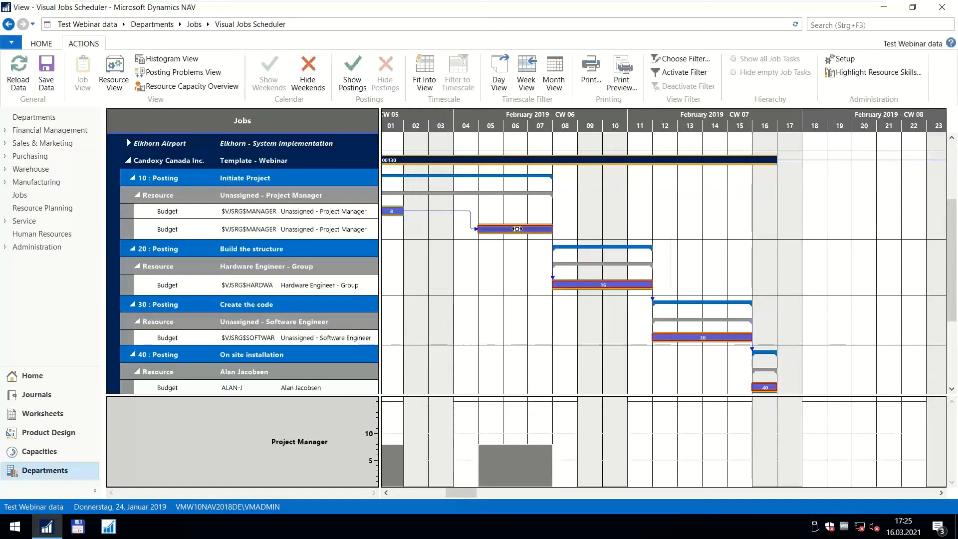
{"action": "left_click", "coordinate": [518, 230]}
{"action": "double_click", "coordinate": [525, 230]}
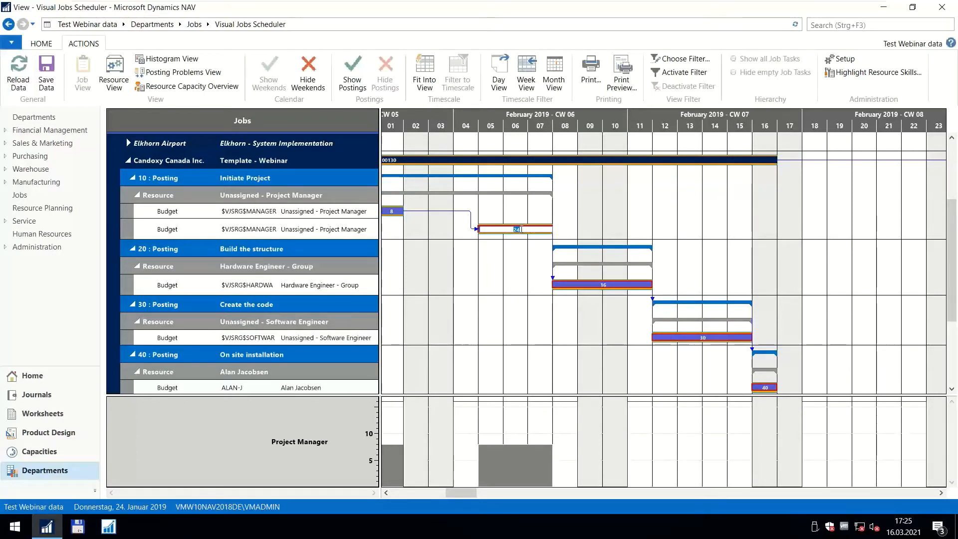
{"action": "type", "text": "12"}
{"action": "key", "text": "Return"}
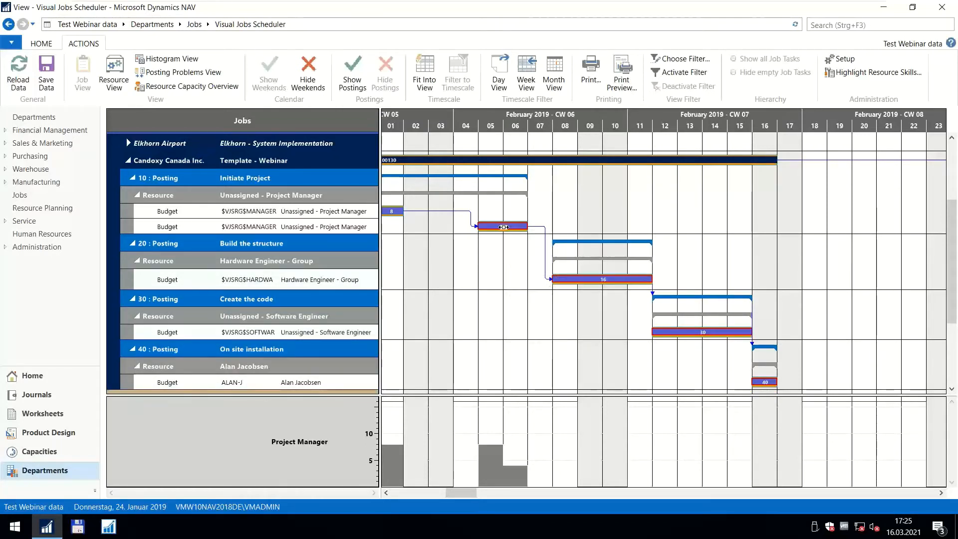
{"action": "left_click", "coordinate": [516, 257]}
Hide the weekends in the chart to view the template job on working days only, and show the weekends again.
{"action": "left_click_drag", "start_coordinate": [522, 126], "coordinate": [560, 124]}
{"action": "scroll", "coordinate": [571, 130], "scroll_direction": "down", "scroll_amount": 2}
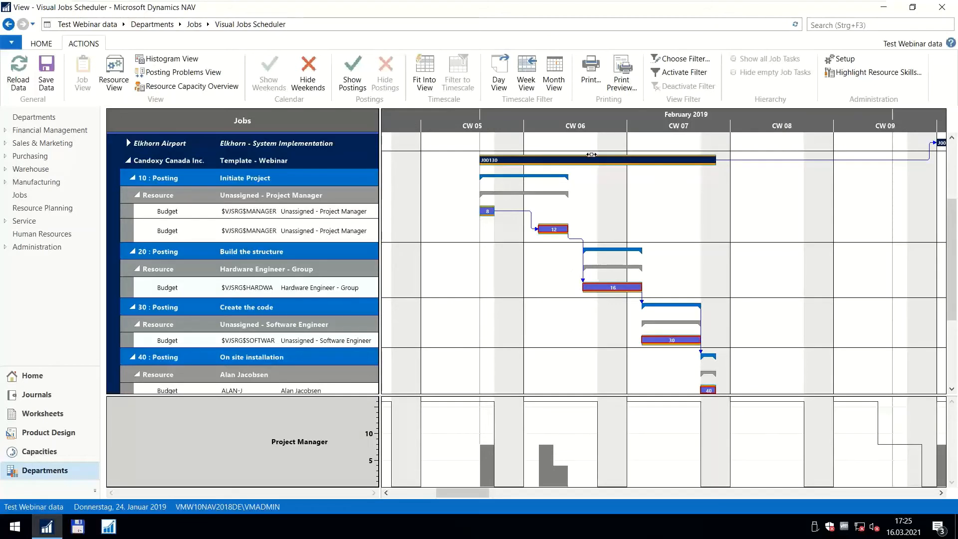
{"action": "scroll", "coordinate": [567, 119], "scroll_direction": "up", "scroll_amount": 2}
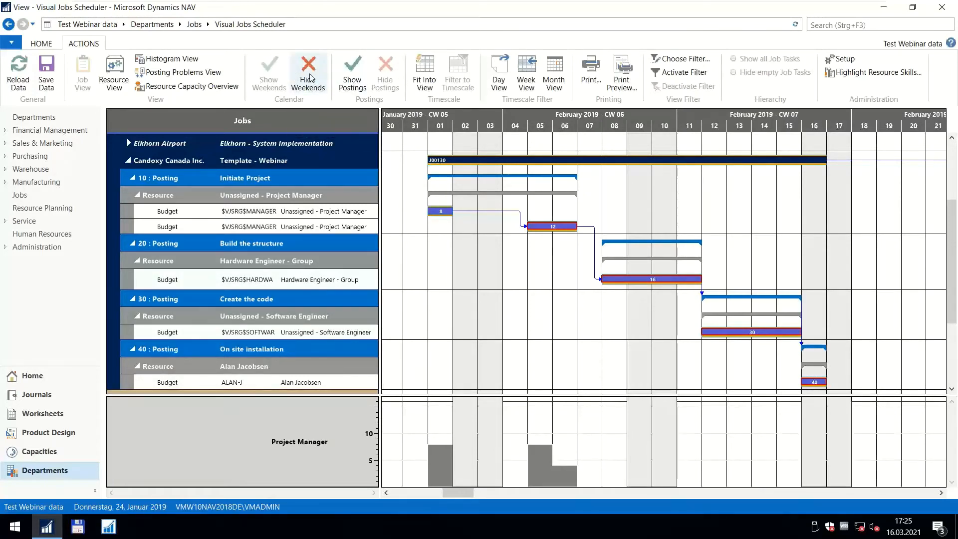
{"action": "left_click", "coordinate": [309, 75]}
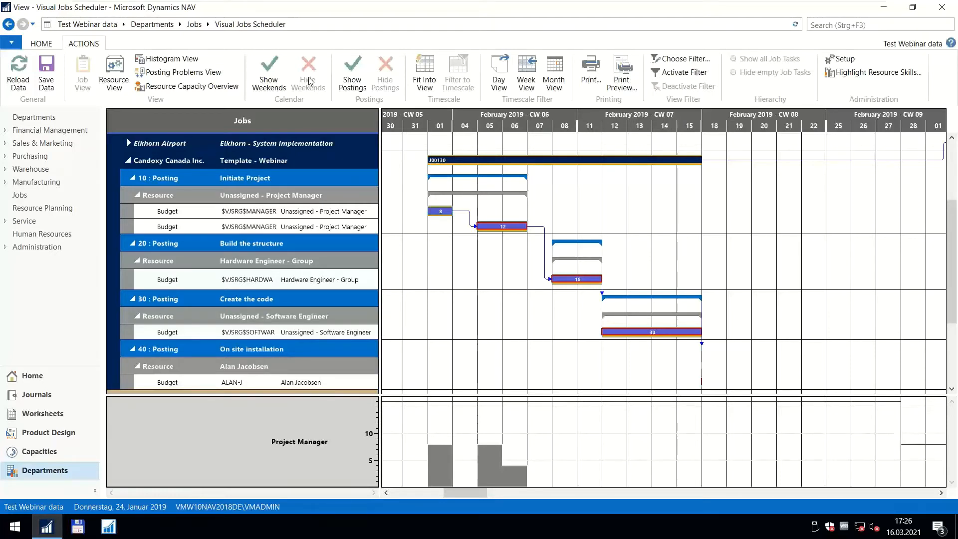
{"action": "left_click", "coordinate": [269, 72]}
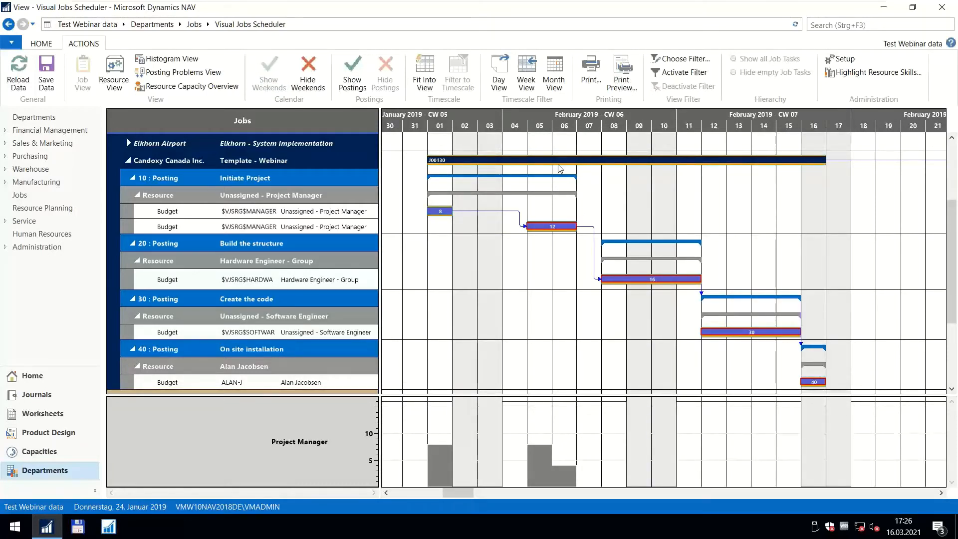
Collapse the Template - Webinar job and bring the whole jobs overview into sight by calendar week.
{"action": "left_click", "coordinate": [129, 161]}
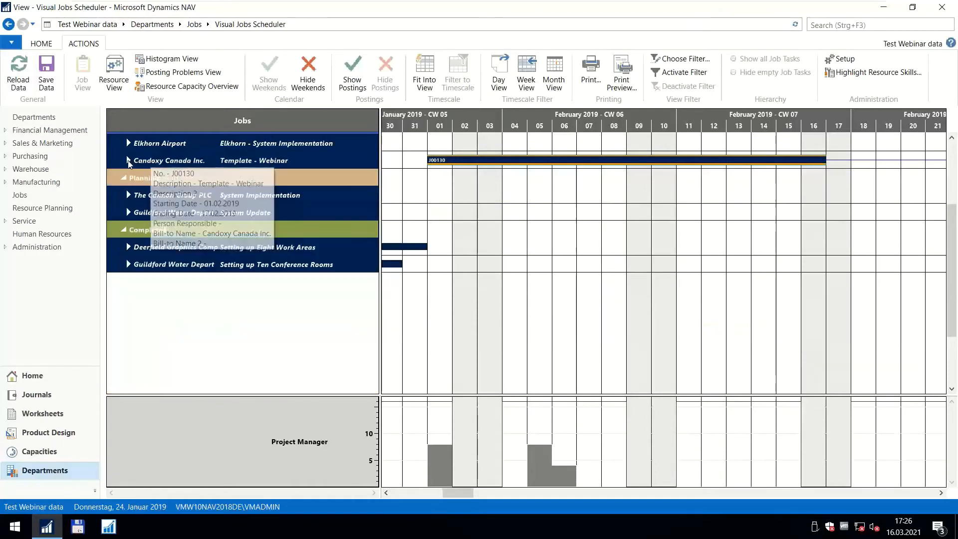
{"action": "scroll", "coordinate": [530, 180], "scroll_direction": "up", "scroll_amount": 3}
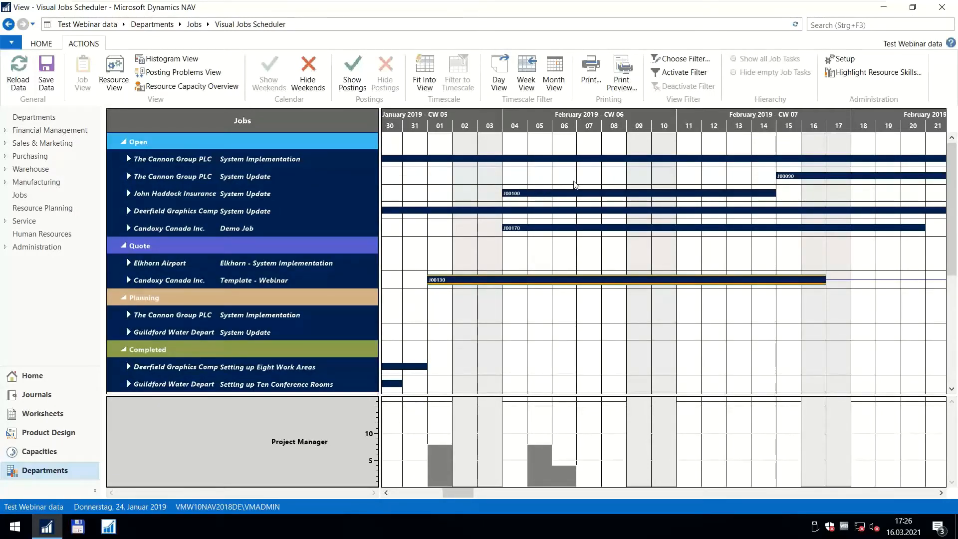
{"action": "scroll", "coordinate": [564, 127], "scroll_direction": "down", "scroll_amount": 3}
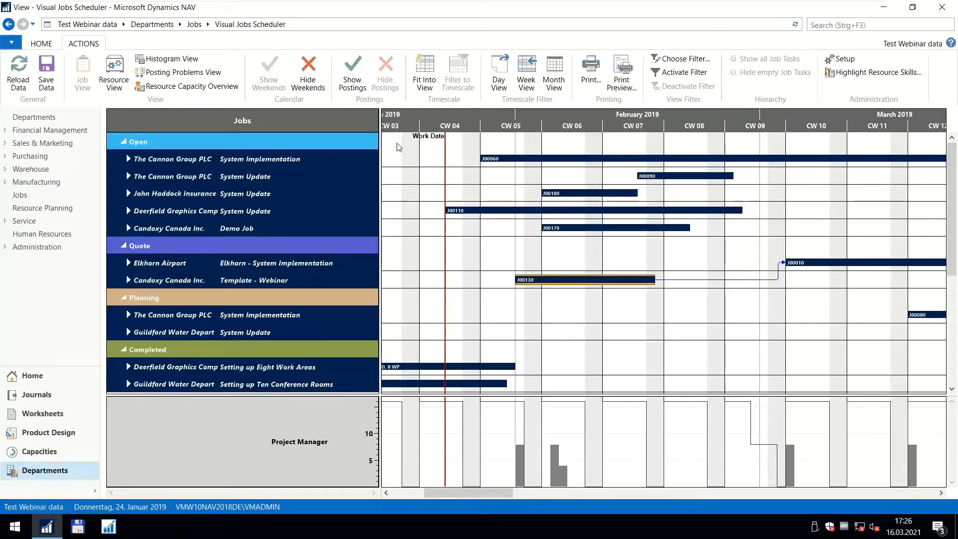
Switch the scheduler to the resource view and display the capacity histogram below it.
{"action": "left_click", "coordinate": [114, 82]}
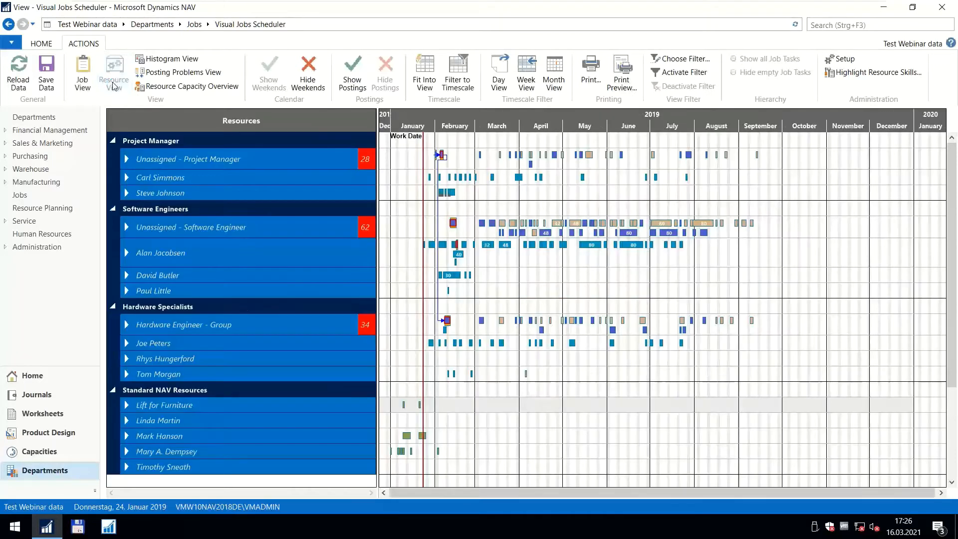
{"action": "scroll", "coordinate": [450, 124], "scroll_direction": "up", "scroll_amount": 3}
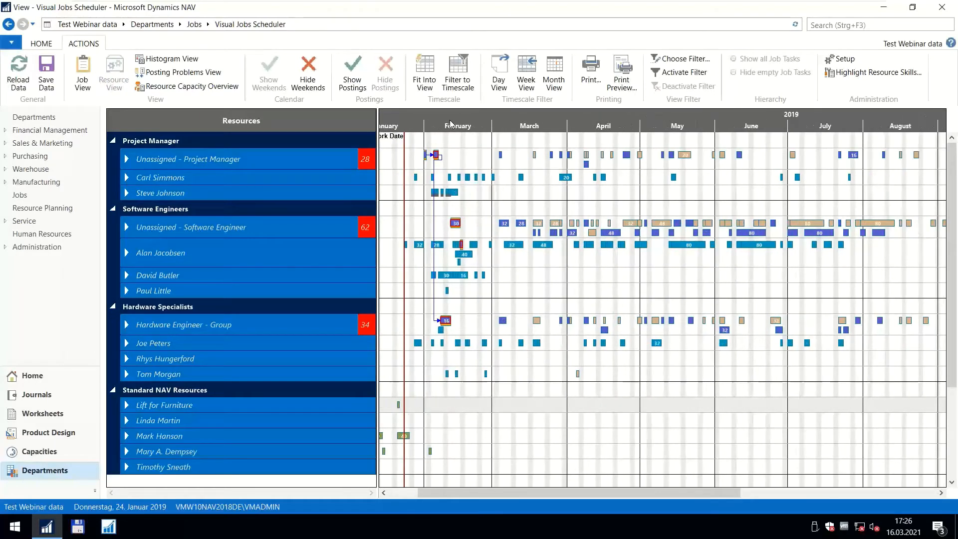
{"action": "left_click", "coordinate": [171, 58]}
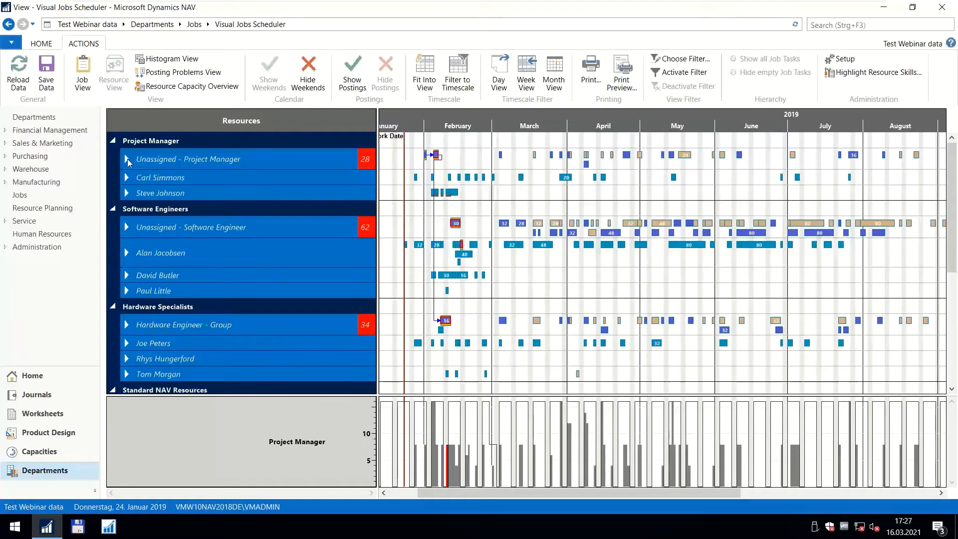
Expand the Unassigned - Project Manager resource and examine its planning lines and resource details.
{"action": "left_click", "coordinate": [127, 160]}
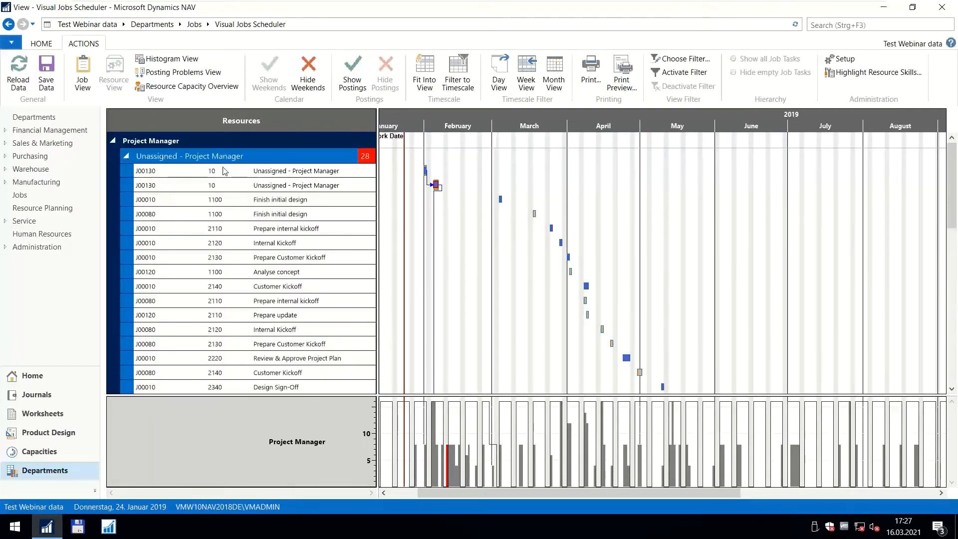
{"action": "scroll", "coordinate": [223, 168], "scroll_direction": "down", "scroll_amount": 3}
{"action": "scroll", "coordinate": [243, 178], "scroll_direction": "down", "scroll_amount": 3}
{"action": "scroll", "coordinate": [234, 182], "scroll_direction": "up", "scroll_amount": 6}
{"action": "mouse_move", "coordinate": [360, 166]}
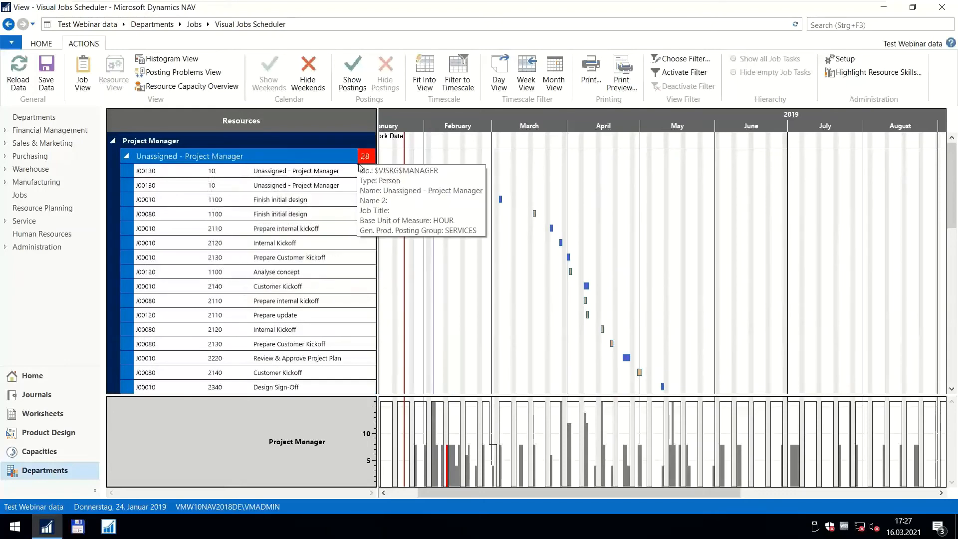
{"action": "mouse_move", "coordinate": [263, 176]}
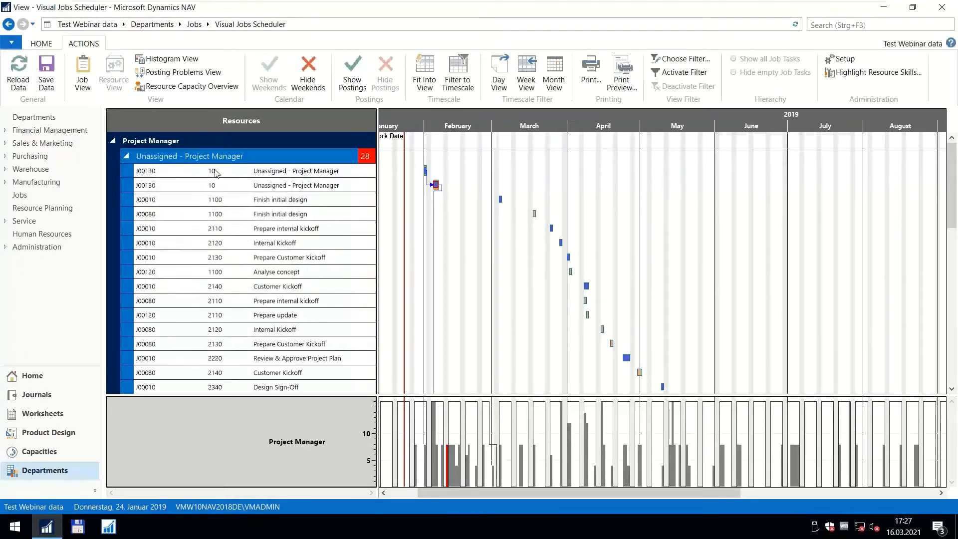
Collapse the Unassigned - Project Manager resource and examine all resources' February 2019 planning lines by calendar week.
{"action": "mouse_move", "coordinate": [216, 172]}
{"action": "mouse_move", "coordinate": [303, 205]}
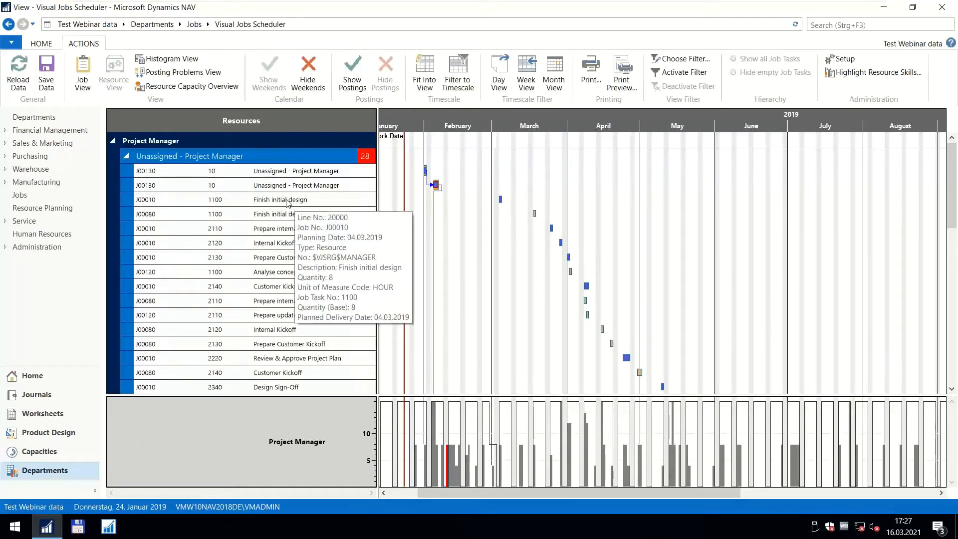
{"action": "left_click", "coordinate": [126, 156]}
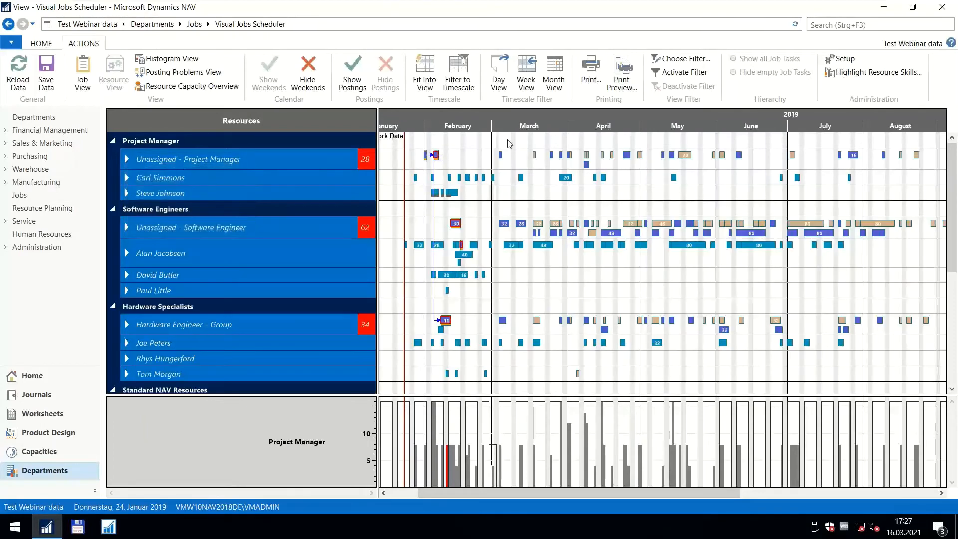
{"action": "scroll", "coordinate": [464, 123], "scroll_direction": "up", "scroll_amount": 5}
{"action": "left_click_drag", "start_coordinate": [445, 125], "coordinate": [516, 123]}
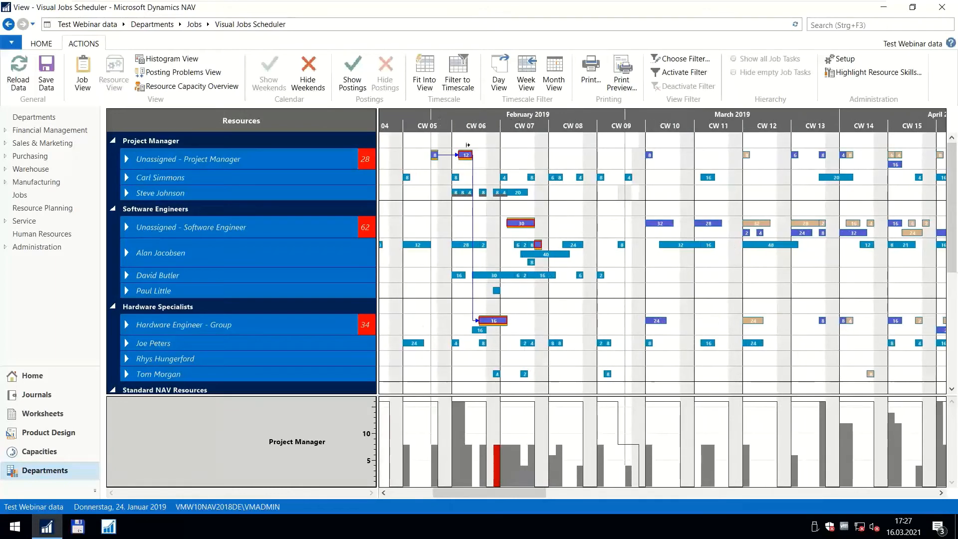
{"action": "mouse_move", "coordinate": [466, 156]}
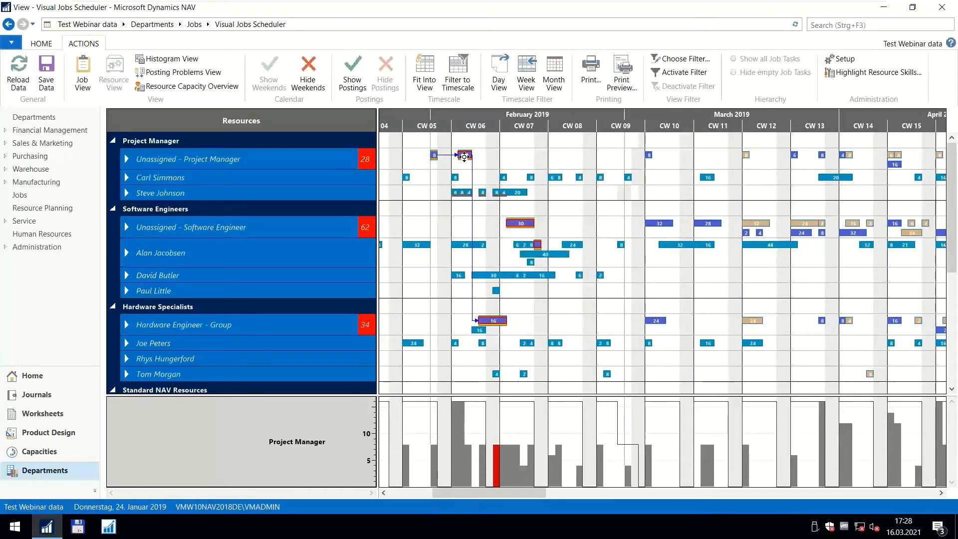
{"action": "scroll", "coordinate": [477, 114], "scroll_direction": "up", "scroll_amount": 1}
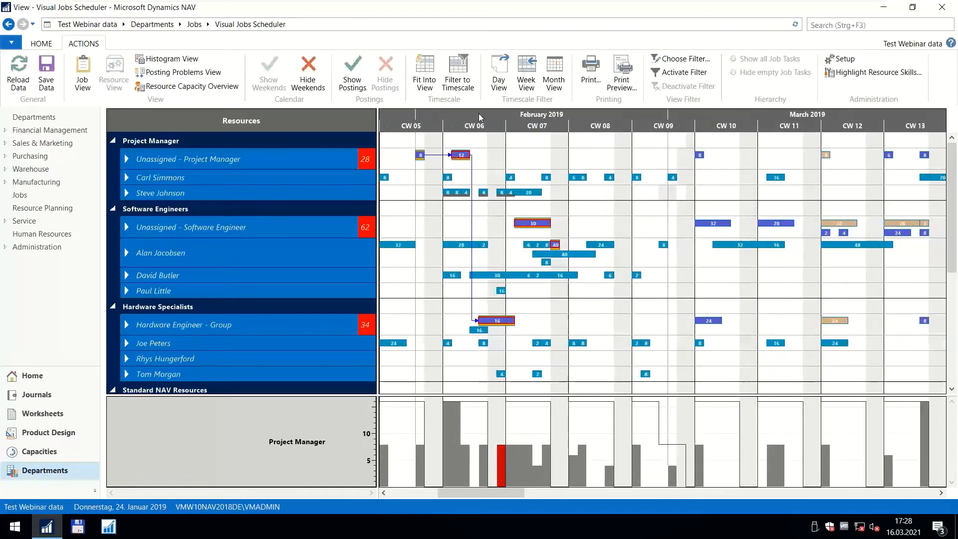
{"action": "mouse_move", "coordinate": [504, 197]}
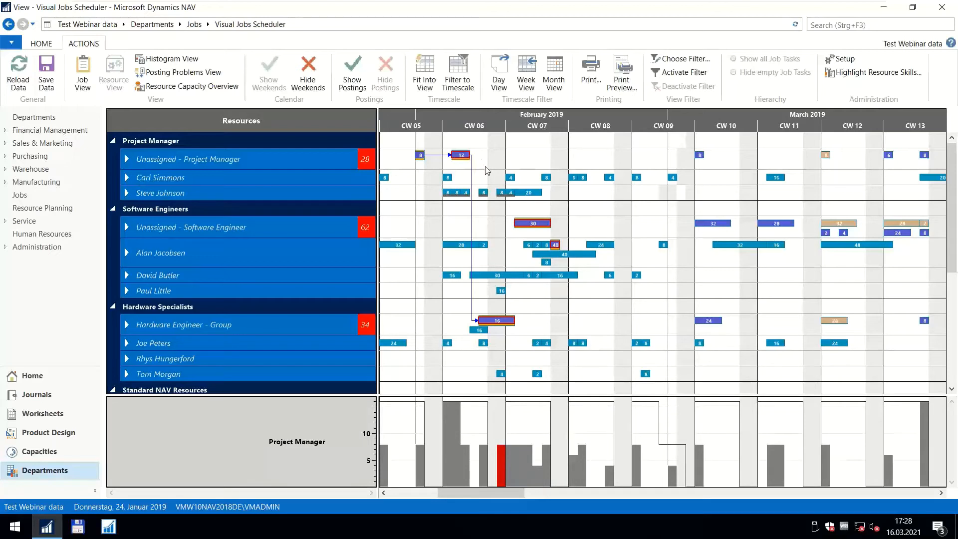
Reassign the unassigned project manager's 8-hour planning line in CW 05 to the first named project manager and return it to Unassigned.
{"action": "left_click", "coordinate": [126, 160]}
{"action": "left_click", "coordinate": [125, 160]}
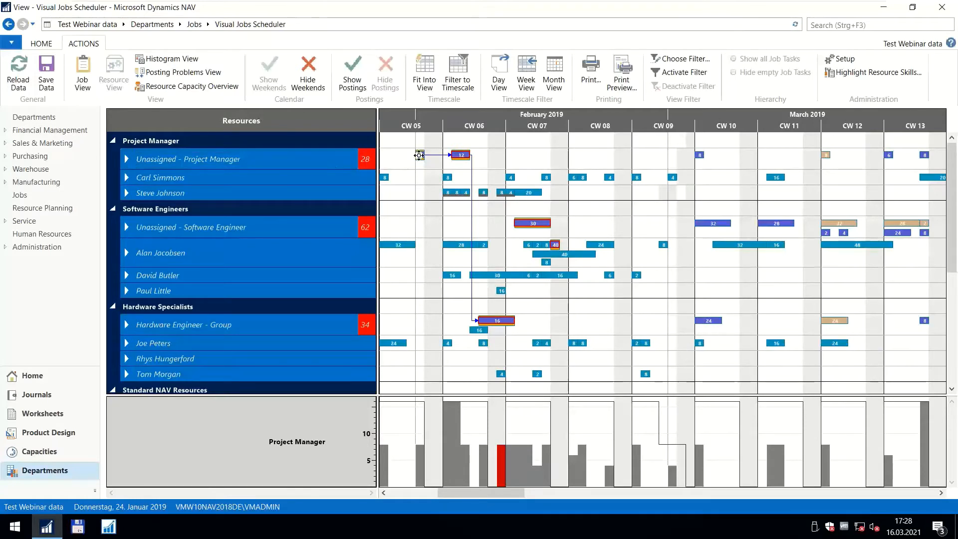
{"action": "left_click_drag", "start_coordinate": [419, 155], "coordinate": [419, 177]}
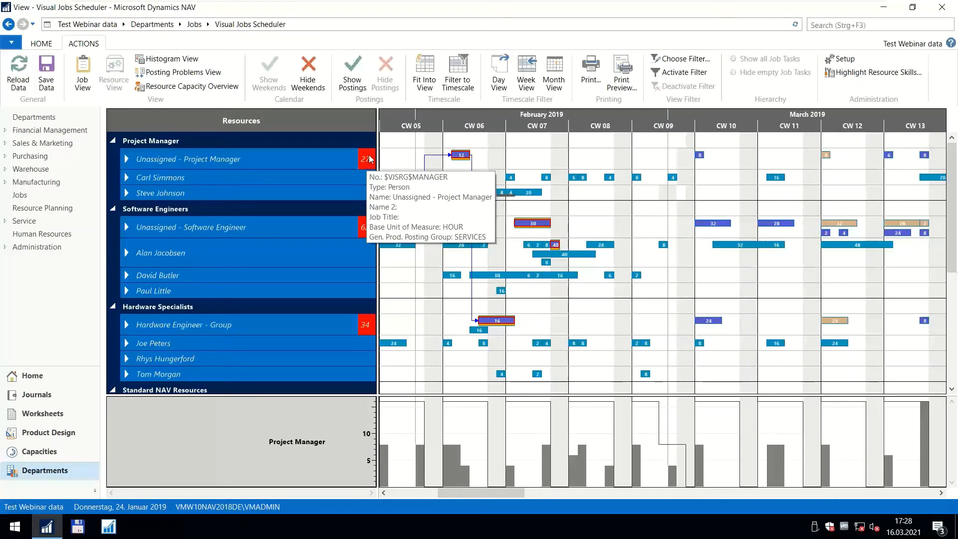
{"action": "left_click_drag", "start_coordinate": [419, 178], "coordinate": [420, 157]}
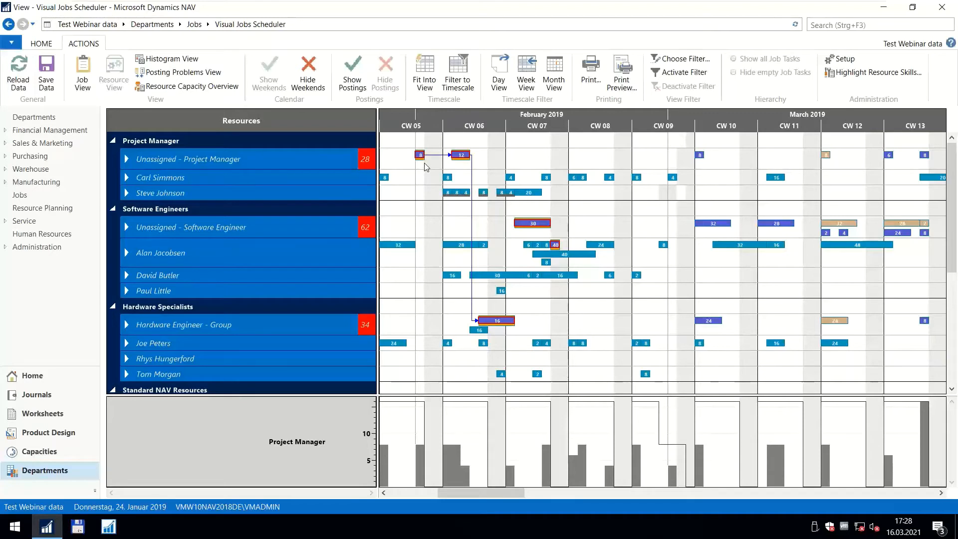
{"action": "mouse_move", "coordinate": [419, 157]}
Fixate the histogram for the Unassigned - Project Manager resource and examine the project managers' workload by day in February 2019.
{"action": "right_click", "coordinate": [277, 159]}
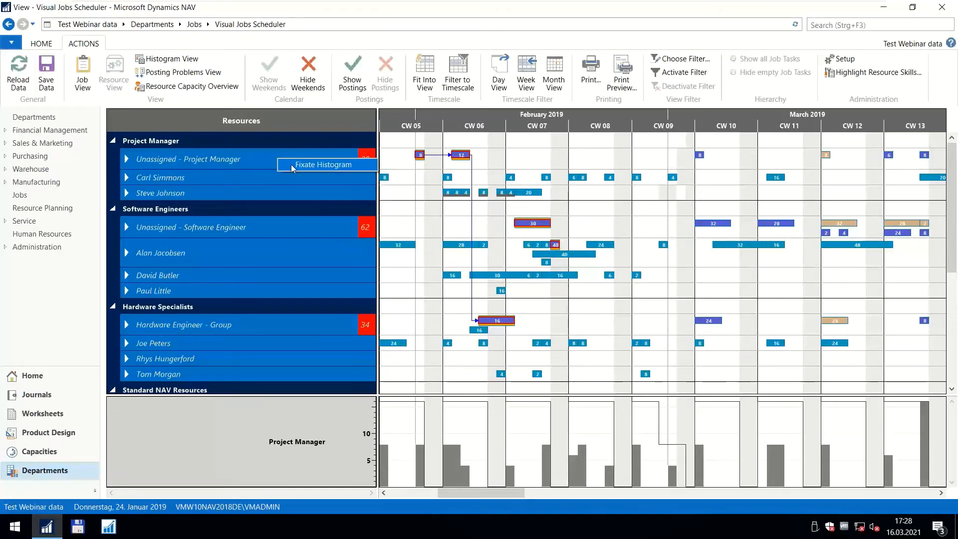
{"action": "left_click", "coordinate": [291, 164]}
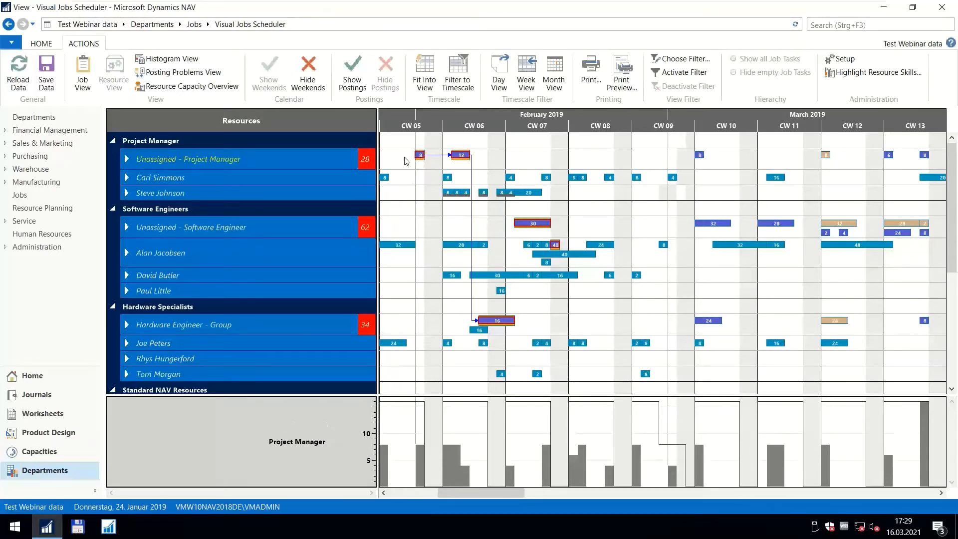
{"action": "mouse_move", "coordinate": [464, 493]}
{"action": "left_mouse_down"}
{"action": "mouse_move", "coordinate": [433, 500]}
{"action": "mouse_move", "coordinate": [462, 507]}
{"action": "left_mouse_up"}
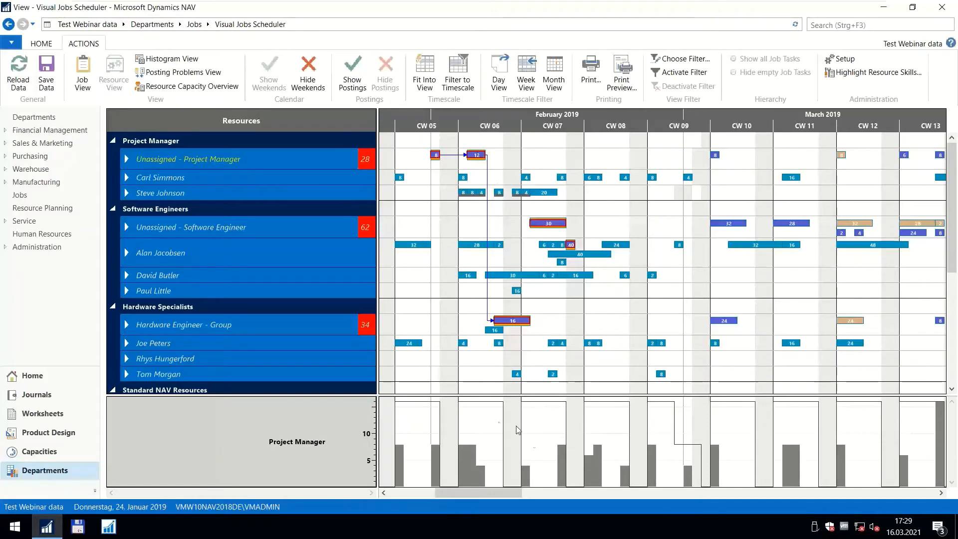
{"action": "mouse_move", "coordinate": [520, 489]}
{"action": "left_mouse_down"}
{"action": "mouse_move", "coordinate": [499, 490]}
{"action": "mouse_move", "coordinate": [840, 494]}
{"action": "mouse_move", "coordinate": [512, 506]}
{"action": "left_mouse_up"}
{"action": "mouse_move", "coordinate": [231, 160]}
{"action": "scroll", "coordinate": [547, 122], "scroll_direction": "up", "scroll_amount": 3}
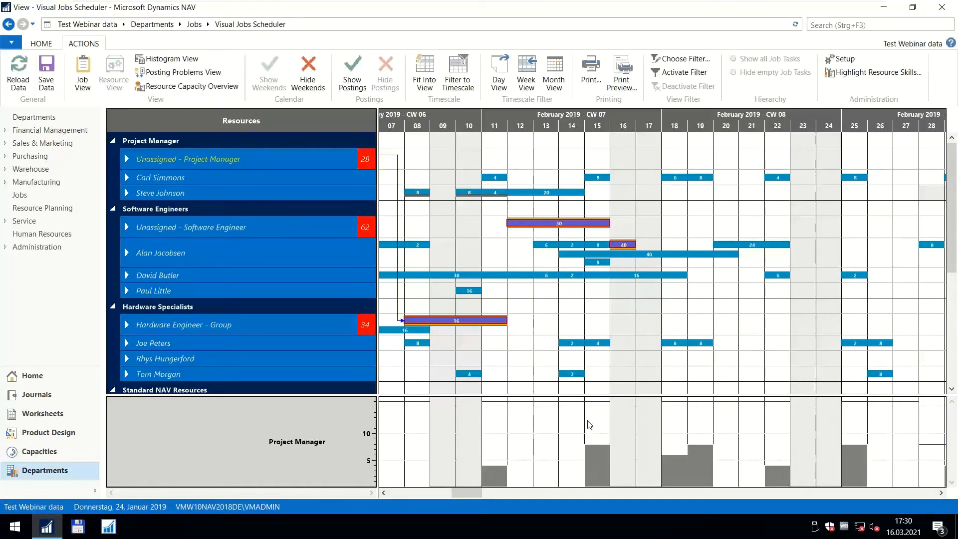
{"action": "mouse_move", "coordinate": [597, 179]}
{"action": "mouse_move", "coordinate": [416, 192]}
Return to the calendar week overview and select the first named project manager's 8-hour line in CW 06 to highlight its job's planning lines.
{"action": "left_click", "coordinate": [127, 160]}
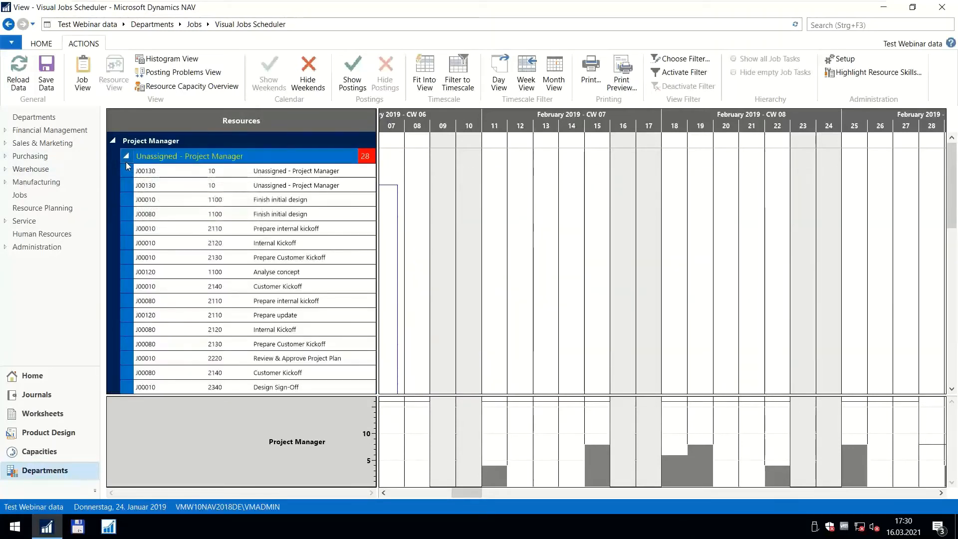
{"action": "left_click", "coordinate": [124, 158]}
{"action": "left_click_drag", "start_coordinate": [498, 124], "coordinate": [642, 123]}
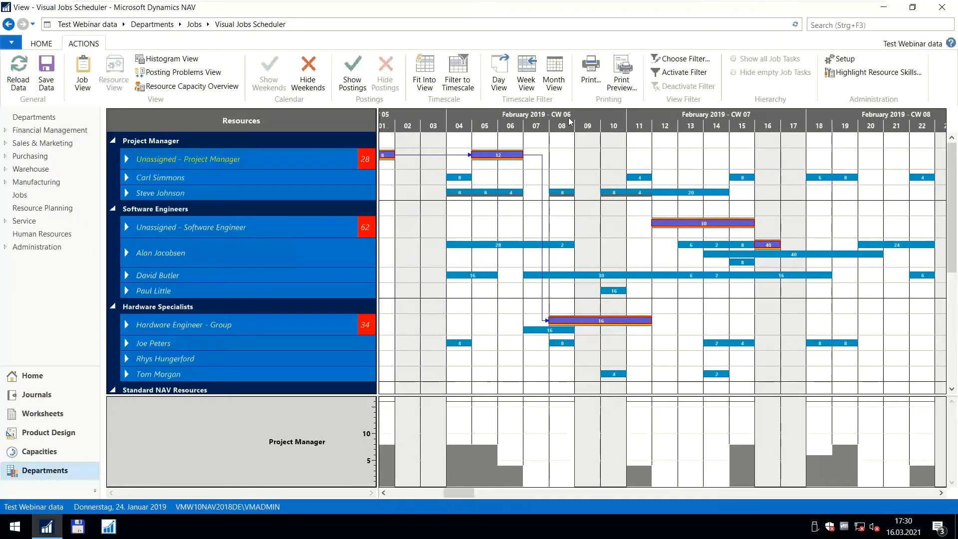
{"action": "scroll", "coordinate": [570, 122], "scroll_direction": "down", "scroll_amount": 2}
{"action": "left_click_drag", "start_coordinate": [544, 124], "coordinate": [559, 125]}
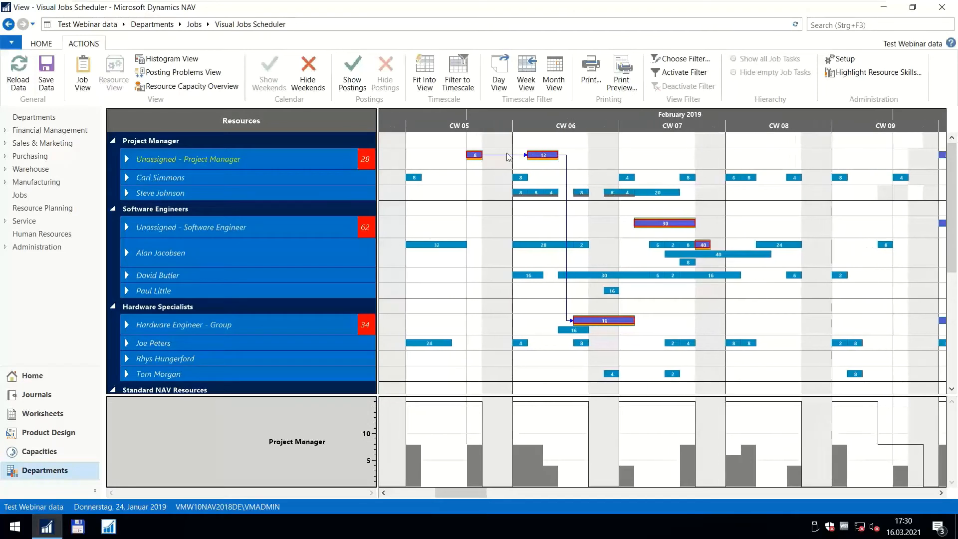
{"action": "left_click", "coordinate": [520, 175]}
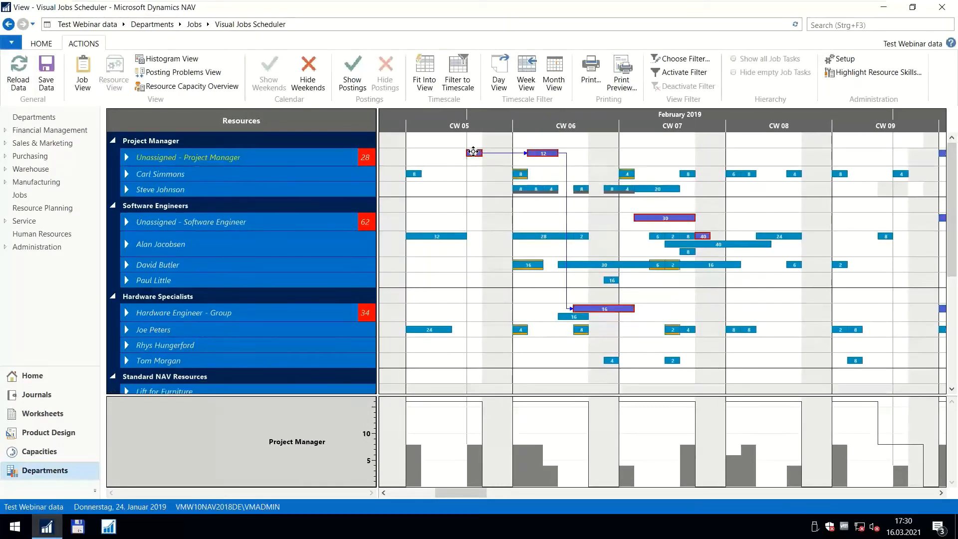
Move the Unassigned - Project Manager resource's linked 8-hour planning line from CW 05 to 6 February 2019 in CW 06.
{"action": "mouse_move", "coordinate": [474, 154]}
{"action": "left_click_drag", "start_coordinate": [474, 155], "coordinate": [554, 165]}
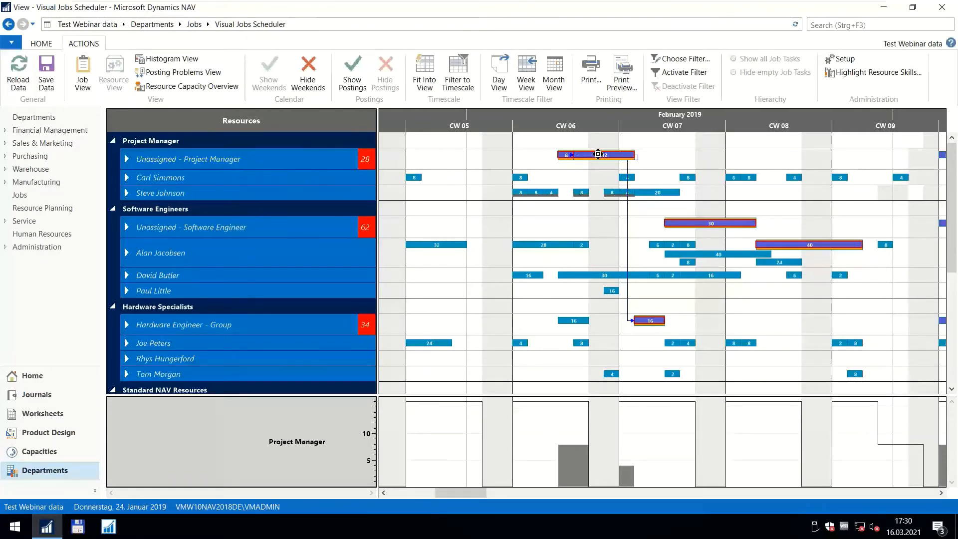
{"action": "right_click", "coordinate": [590, 157]}
{"action": "left_click_drag", "start_coordinate": [566, 157], "coordinate": [546, 157]}
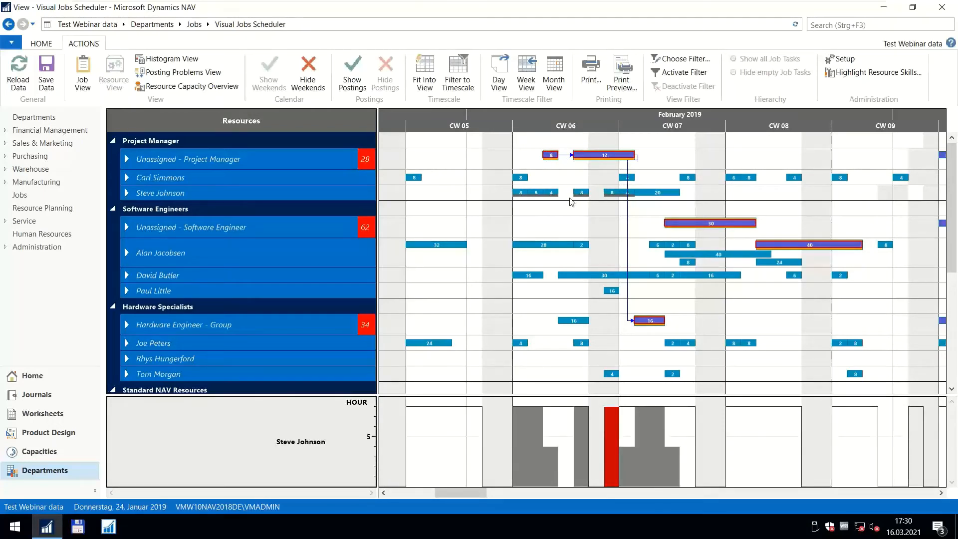
Show the postings in the chart, examine the posted hours on the second named project manager's lines, and hide the postings again.
{"action": "left_click", "coordinate": [354, 74]}
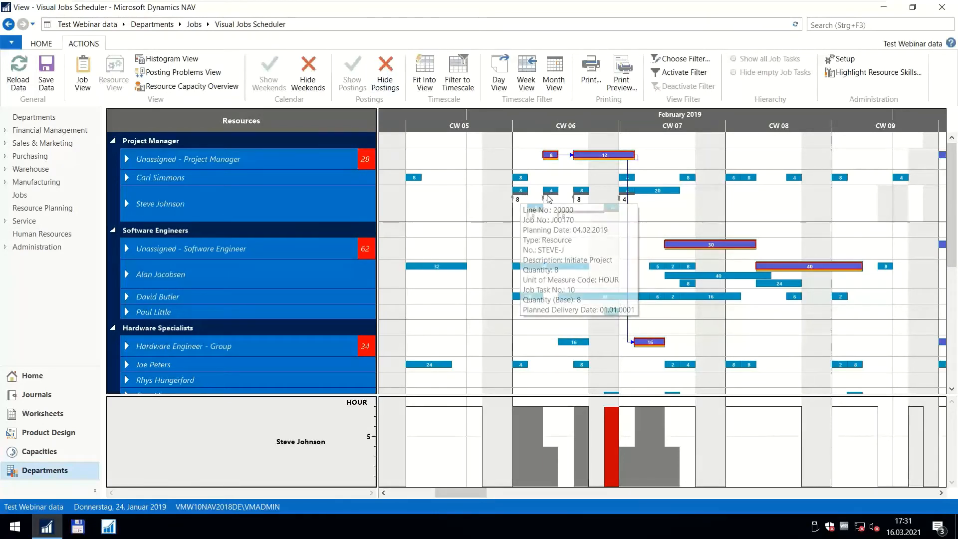
{"action": "mouse_move", "coordinate": [551, 199]}
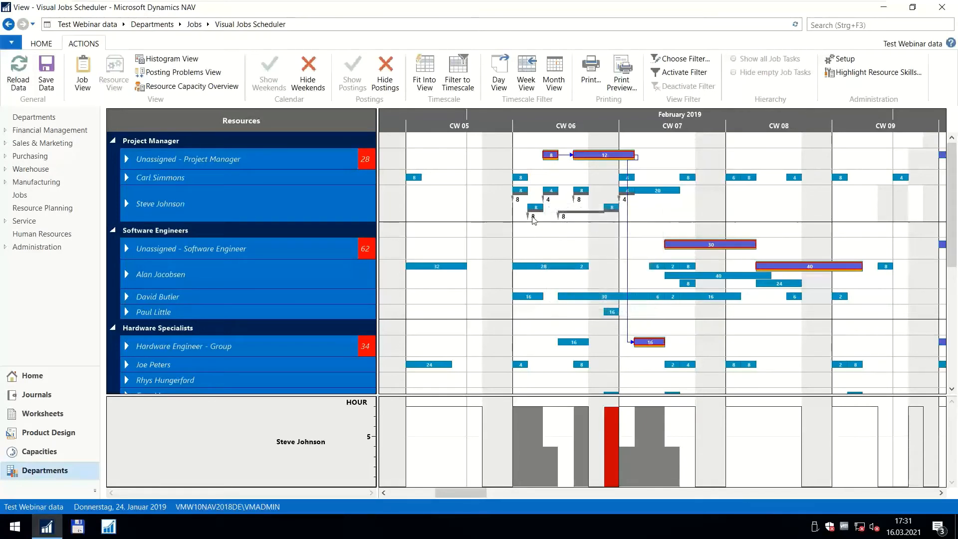
{"action": "mouse_move", "coordinate": [517, 202]}
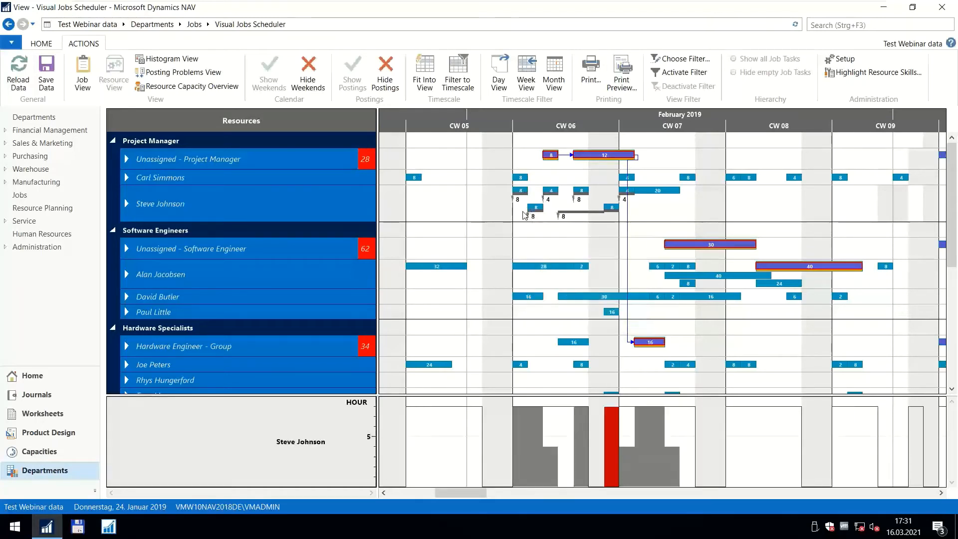
{"action": "left_click", "coordinate": [386, 84]}
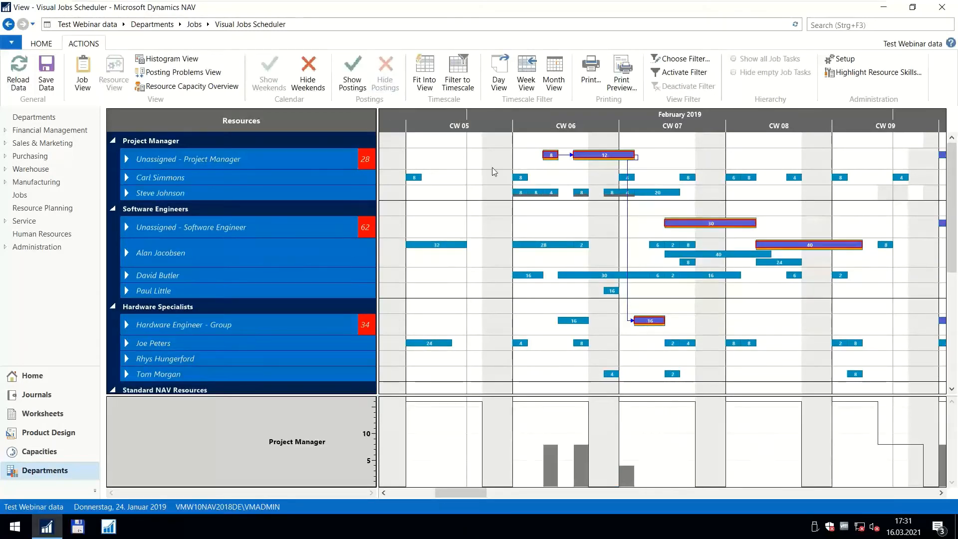
{"action": "scroll", "coordinate": [492, 166], "scroll_direction": "down", "scroll_amount": 3}
{"action": "scroll", "coordinate": [499, 181], "scroll_direction": "up", "scroll_amount": 3}
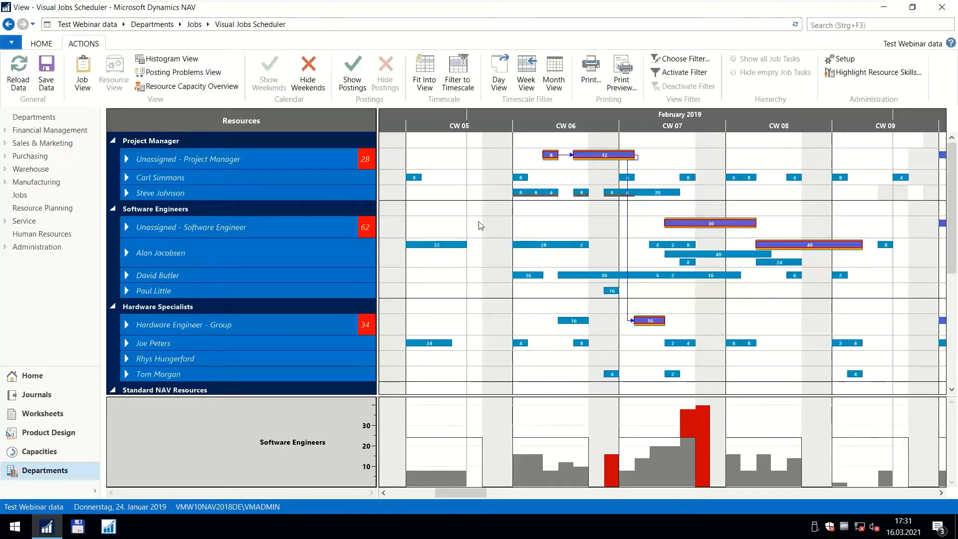
Open the job planning lines of task 2110 Prepare update in job J00100, browse the resource choices for the 13.02.2019 line, and close them.
{"action": "mouse_move", "coordinate": [200, 183]}
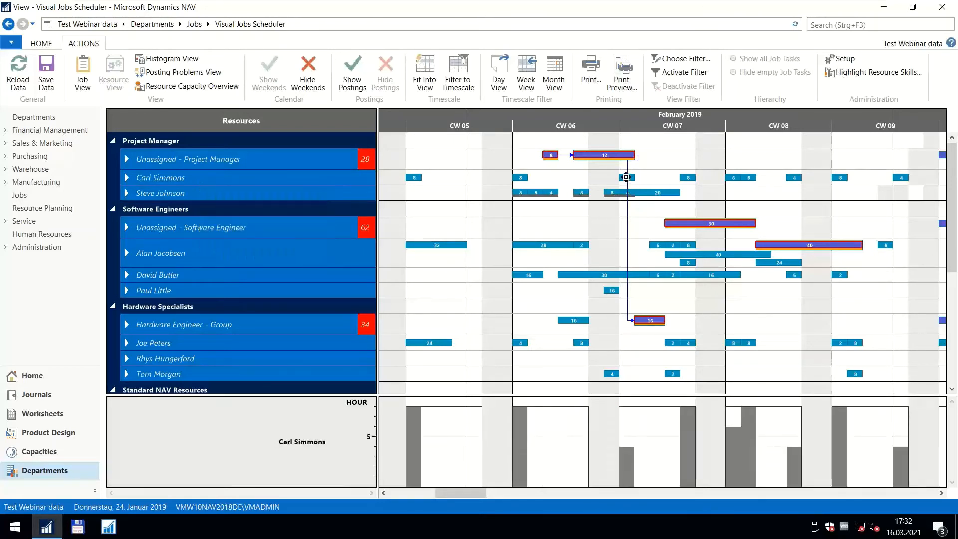
{"action": "double_click", "coordinate": [626, 176]}
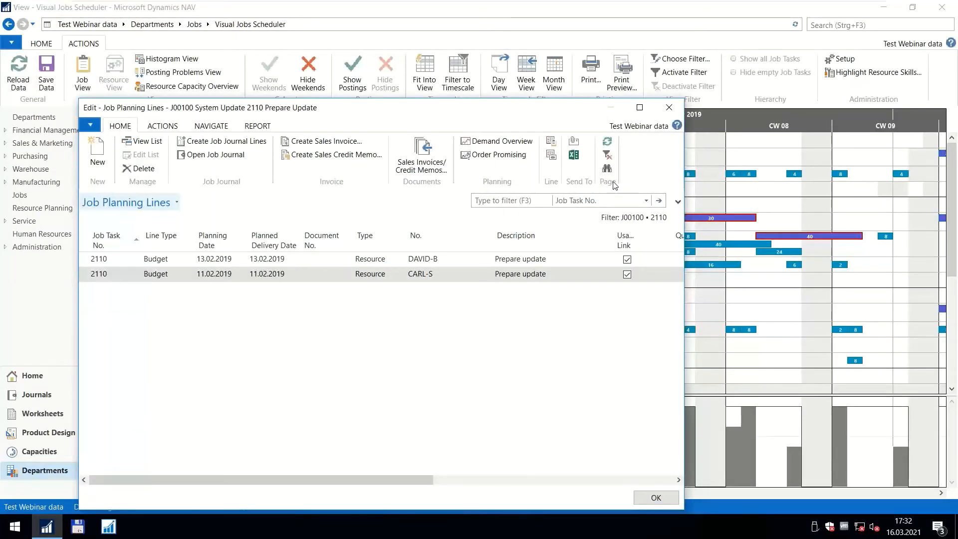
{"action": "left_click", "coordinate": [439, 259]}
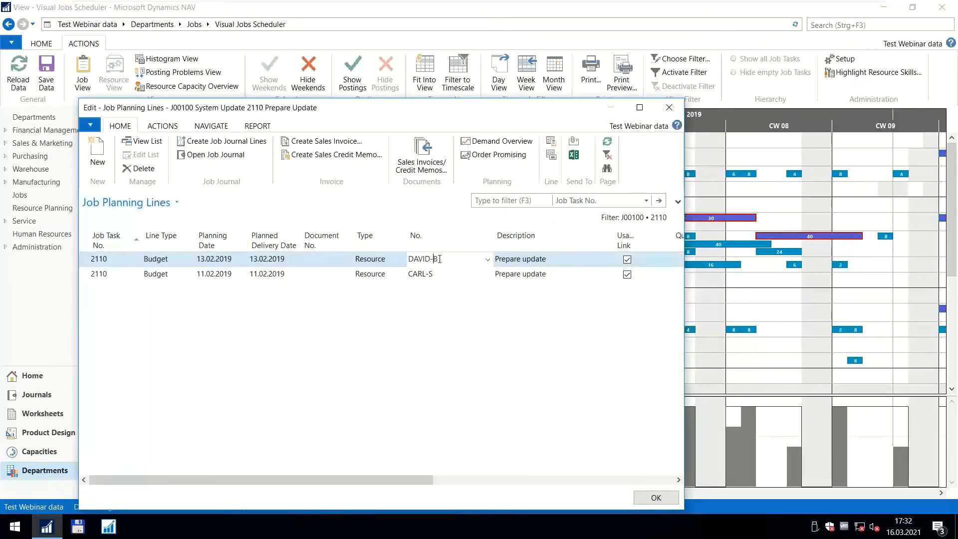
{"action": "left_click", "coordinate": [487, 260]}
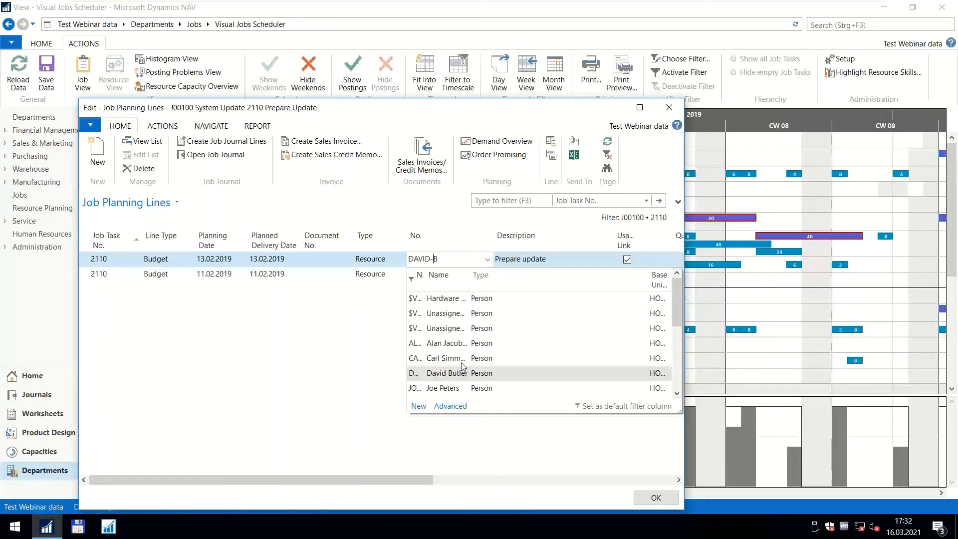
{"action": "scroll", "coordinate": [466, 357], "scroll_direction": "down", "scroll_amount": 1}
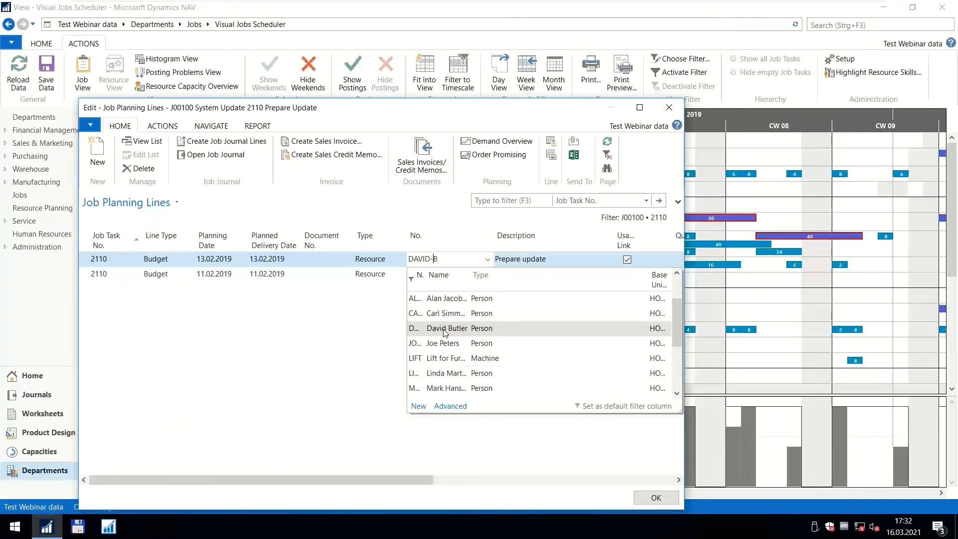
{"action": "left_click", "coordinate": [655, 497]}
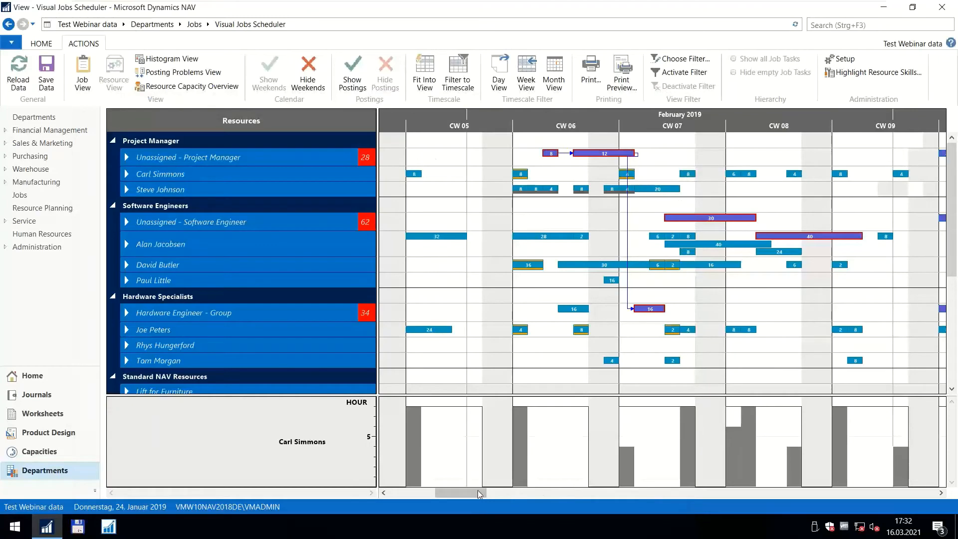
Switch the scheduler back to the job view and examine the details of the Template - Webinar job J00130.
{"action": "mouse_move", "coordinate": [478, 494]}
{"action": "left_mouse_down"}
{"action": "mouse_move", "coordinate": [519, 494]}
{"action": "mouse_move", "coordinate": [476, 496]}
{"action": "left_mouse_up"}
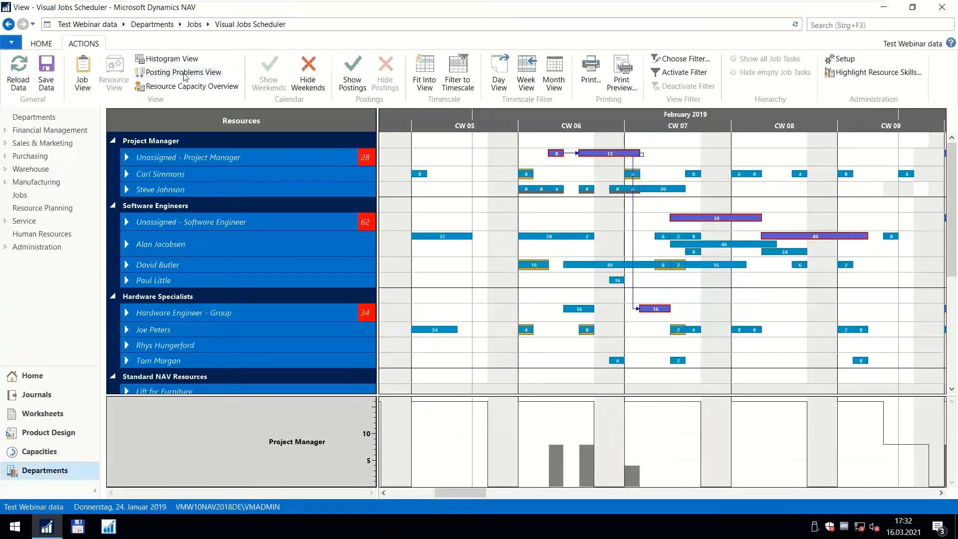
{"action": "left_click", "coordinate": [84, 75]}
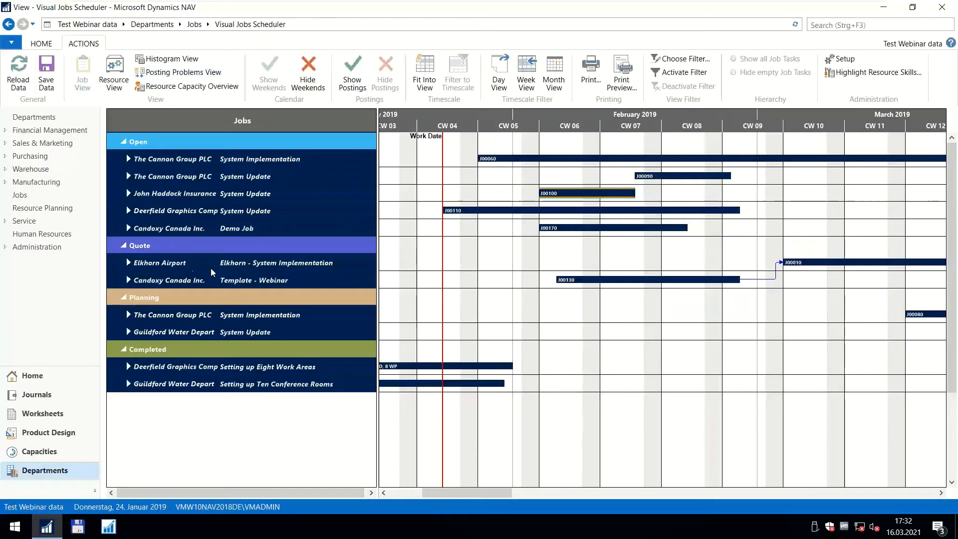
{"action": "mouse_move", "coordinate": [214, 285]}
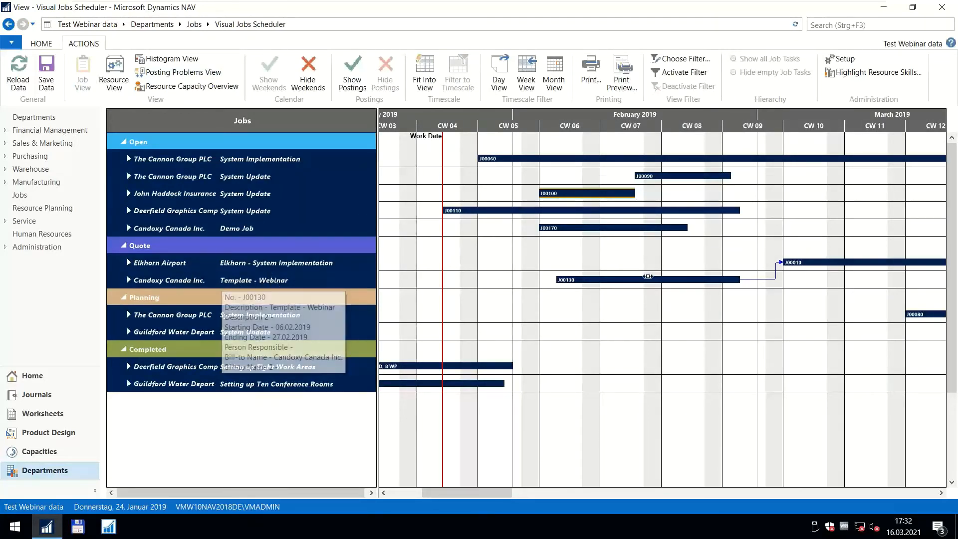
{"action": "mouse_move", "coordinate": [641, 279]}
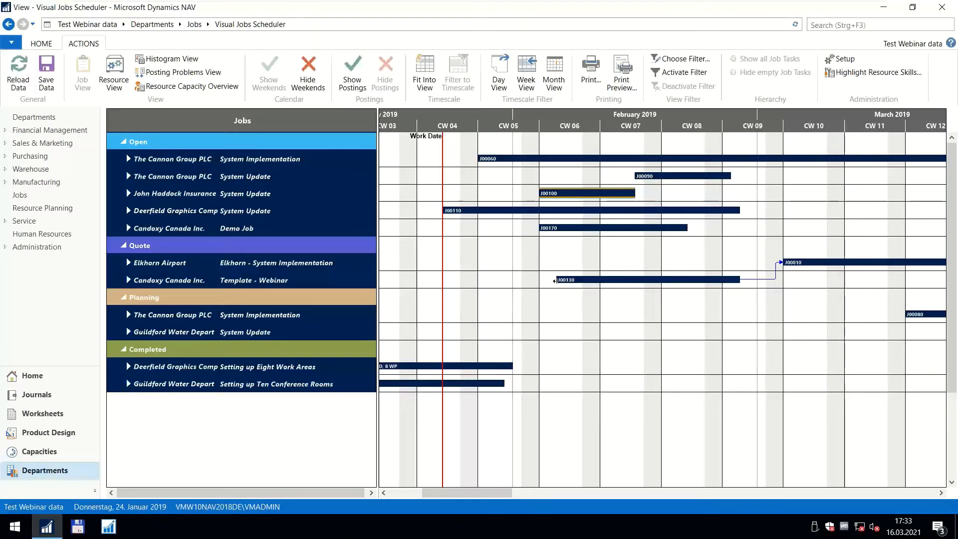
Open the Jobs list from the Planning department, saving the changes made in the jobs schedule.
{"action": "left_click", "coordinate": [842, 24]}
{"action": "type", "text": "jobs"}
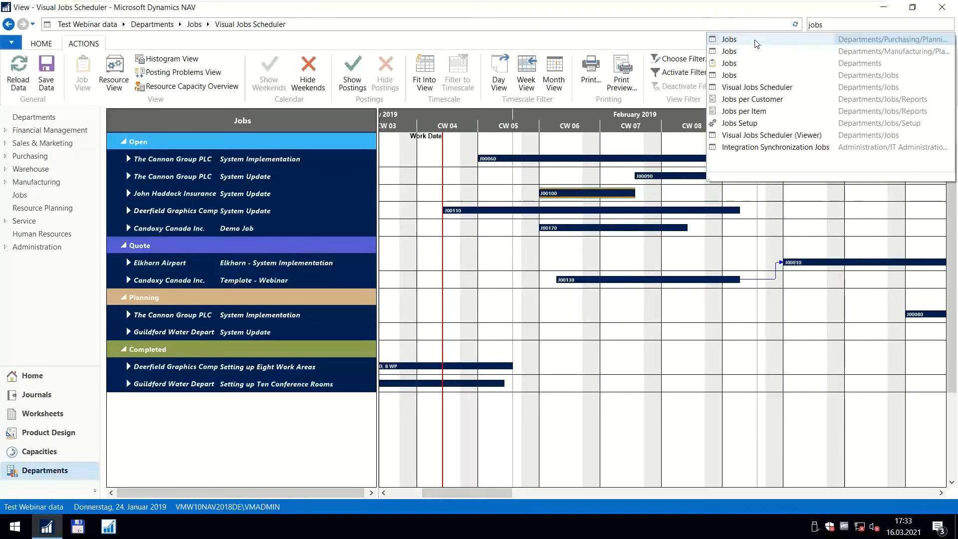
{"action": "left_click", "coordinate": [755, 44]}
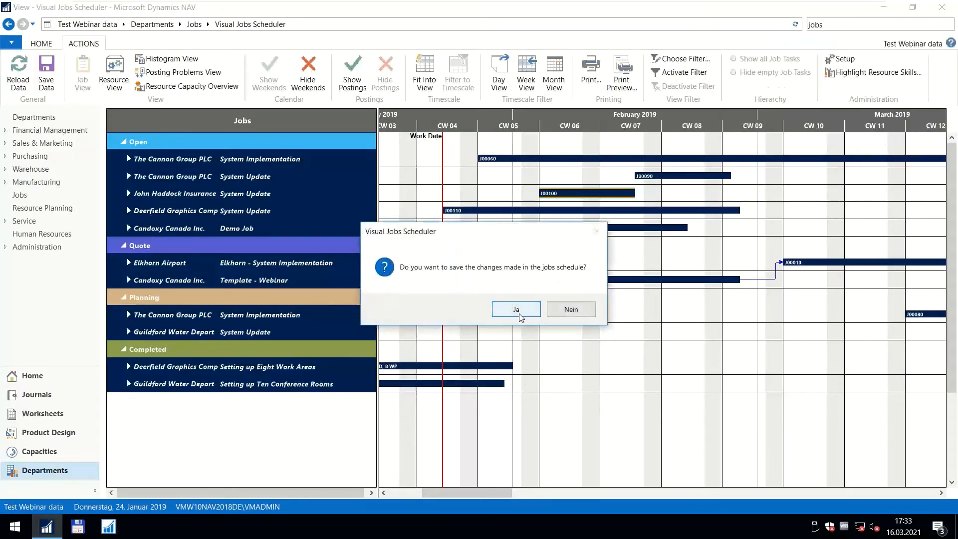
{"action": "left_click", "coordinate": [519, 312]}
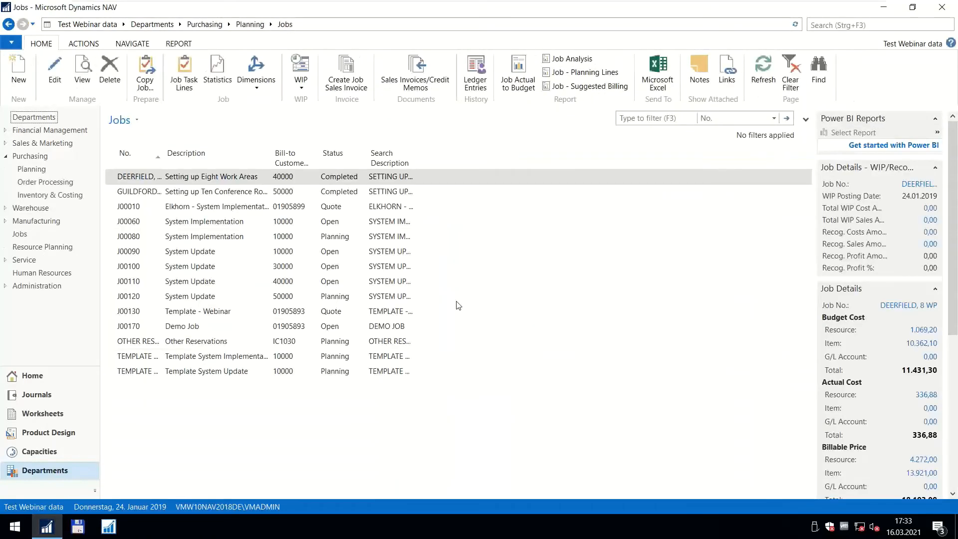
Create a new job with Candoxy Canada Inc. as the bill-to customer.
{"action": "left_click", "coordinate": [19, 70]}
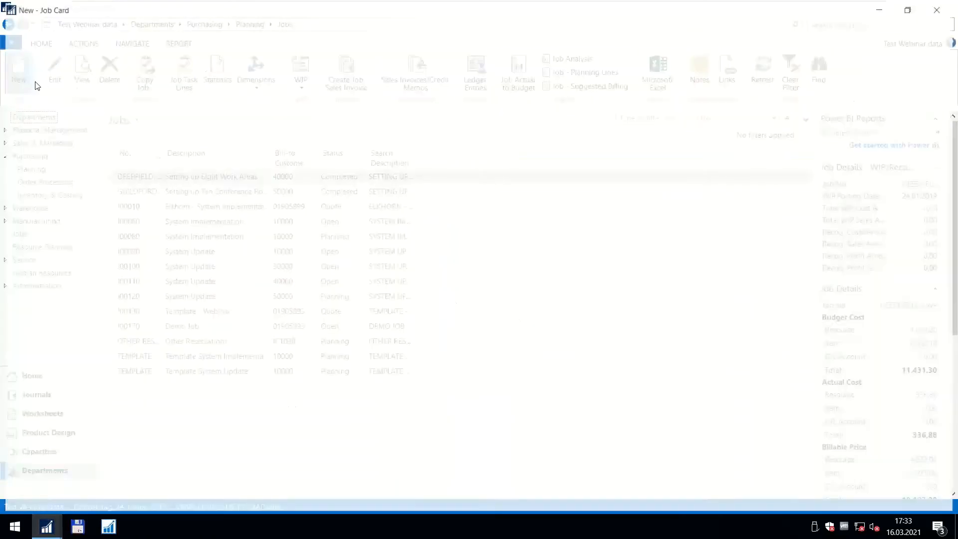
{"action": "left_click", "coordinate": [268, 154]}
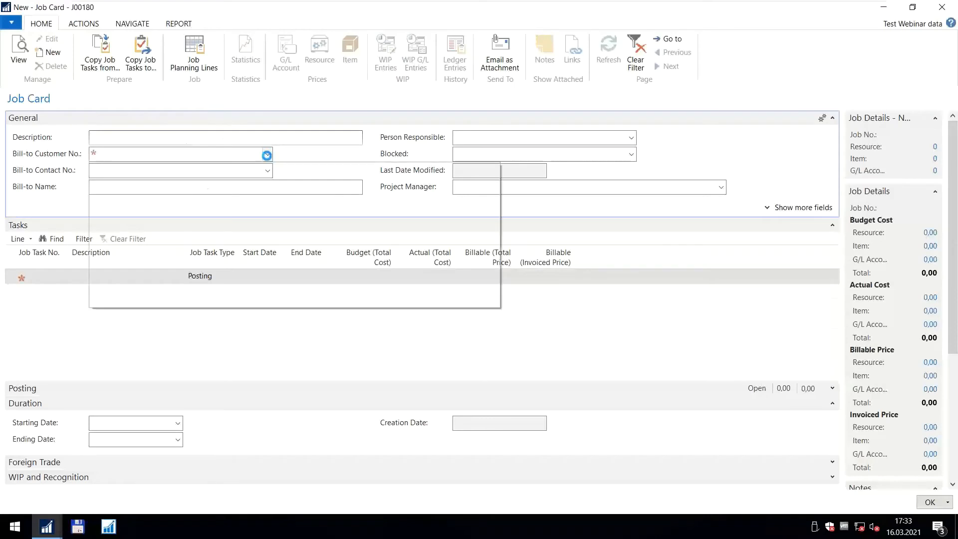
{"action": "left_click", "coordinate": [168, 240]}
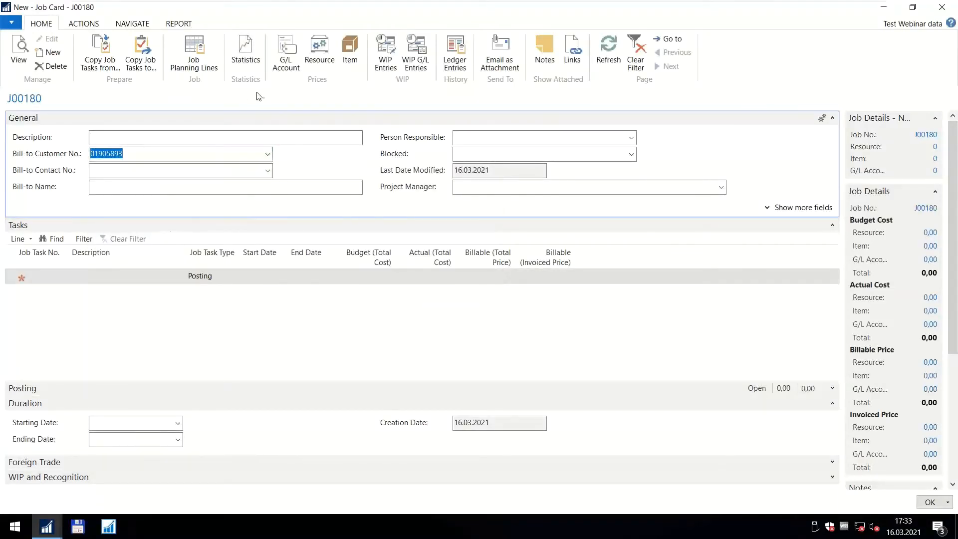
Set up copying job tasks 10 to 40 from the Template - Webinar job J00130 into the new job.
{"action": "left_click", "coordinate": [84, 24]}
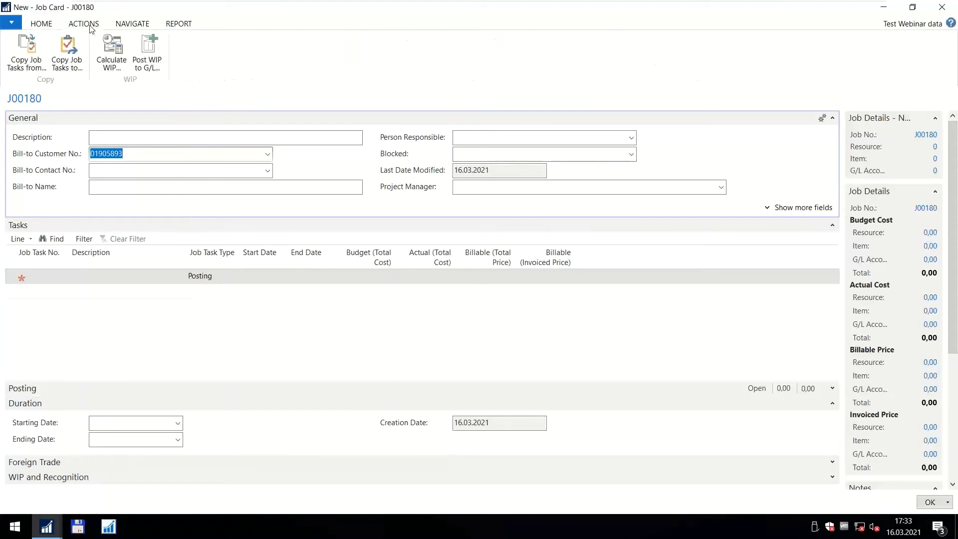
{"action": "left_click", "coordinate": [27, 55]}
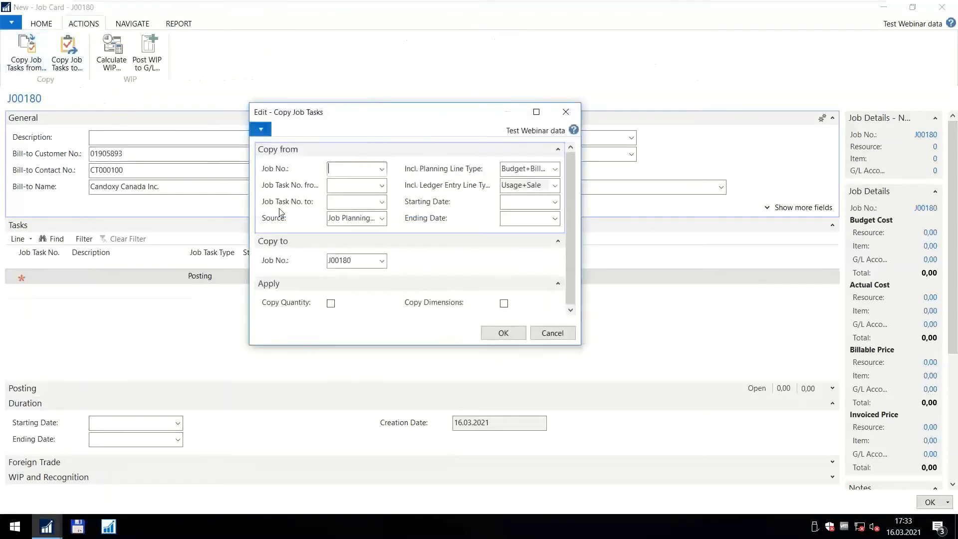
{"action": "left_click", "coordinate": [381, 170]}
{"action": "left_click_drag", "start_coordinate": [636, 220], "coordinate": [632, 256]}
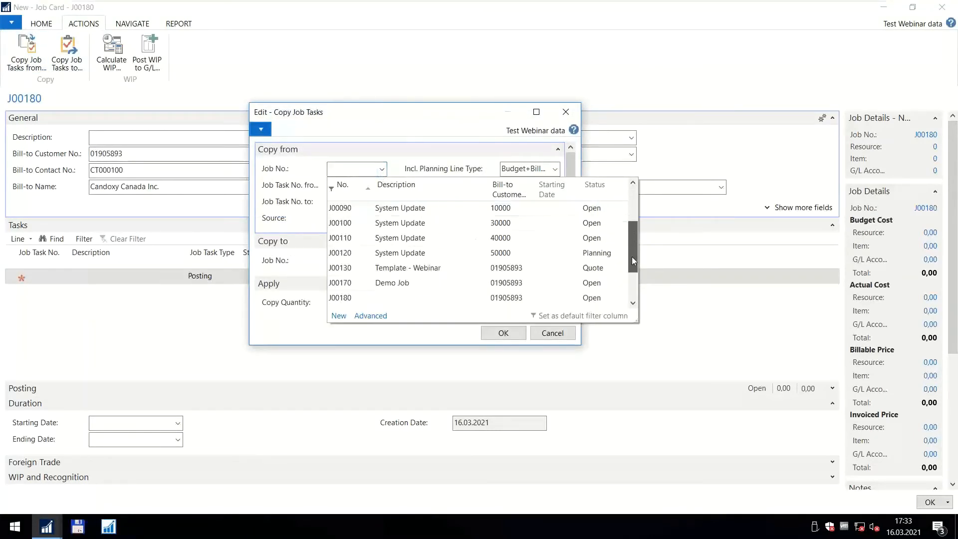
{"action": "left_click", "coordinate": [415, 269]}
{"action": "left_click", "coordinate": [382, 187]}
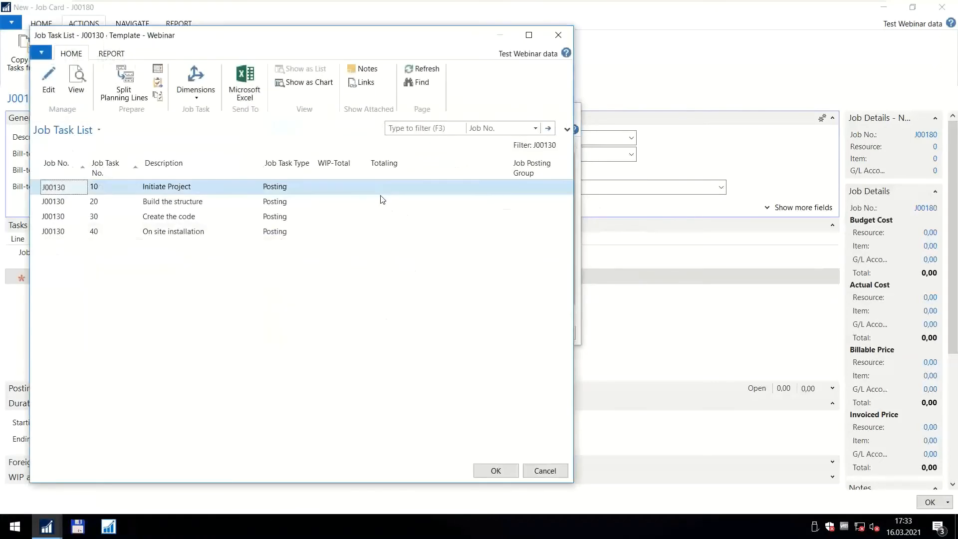
{"action": "left_click", "coordinate": [496, 472]}
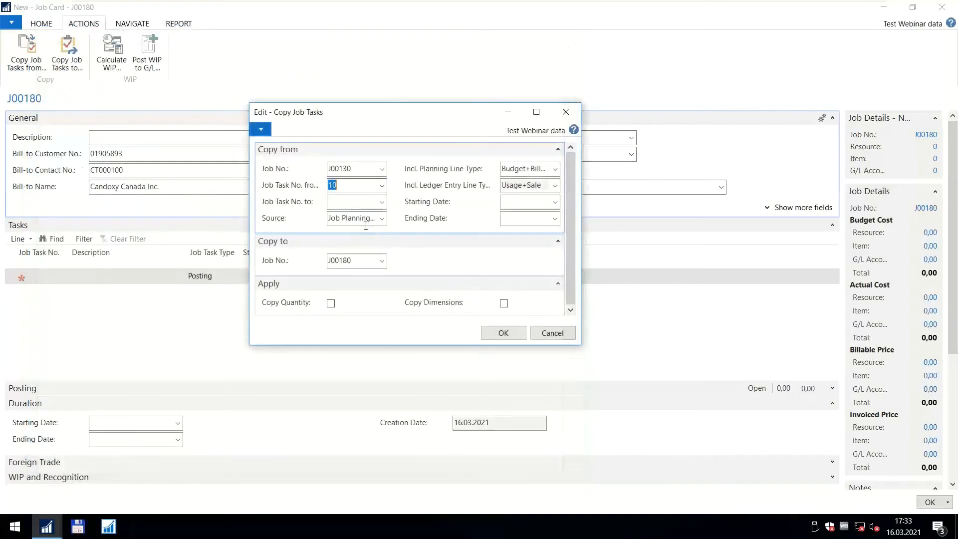
{"action": "left_click", "coordinate": [382, 205]}
{"action": "left_click", "coordinate": [106, 234]}
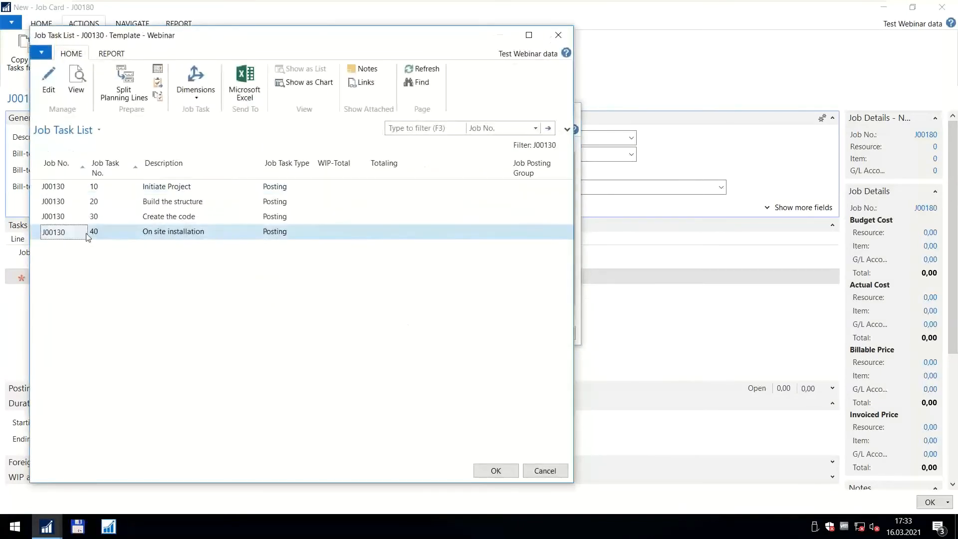
{"action": "left_click", "coordinate": [496, 471]}
Include the quantities, run the task copy, and close the new job's card.
{"action": "left_click", "coordinate": [331, 302]}
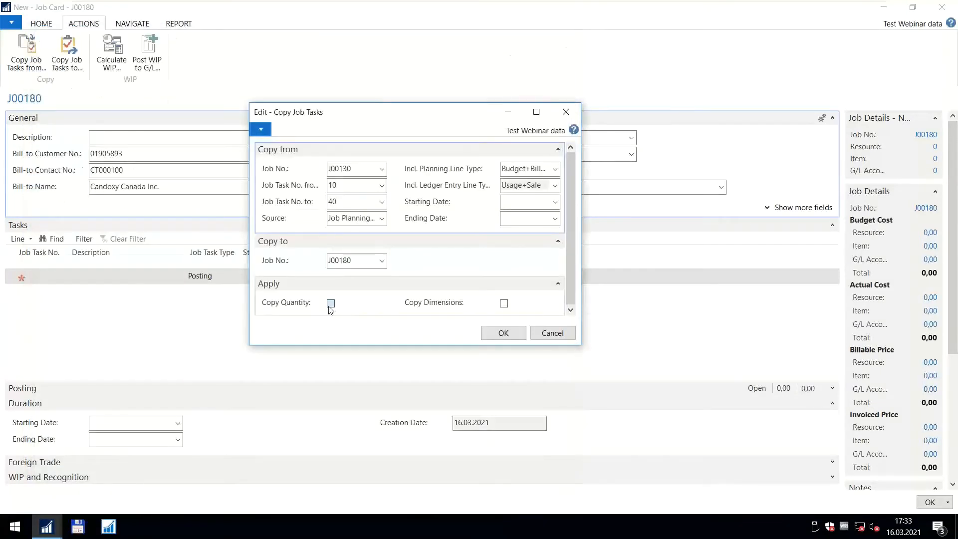
{"action": "left_click", "coordinate": [504, 332]}
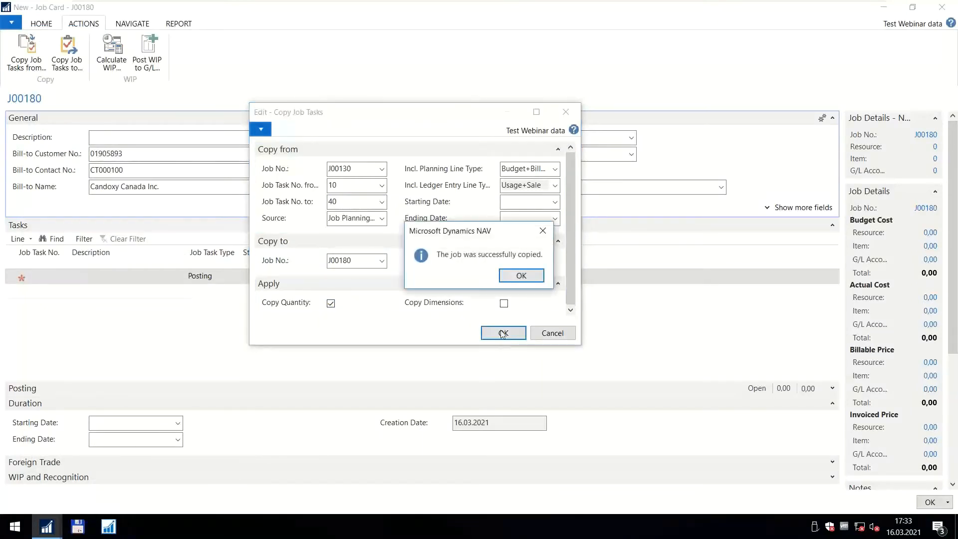
{"action": "left_click", "coordinate": [512, 282]}
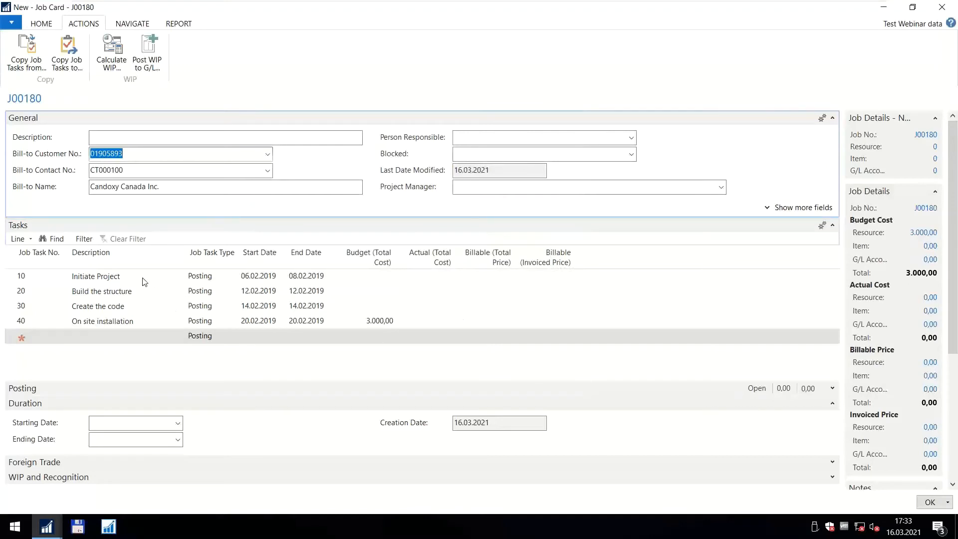
{"action": "left_click", "coordinate": [926, 503]}
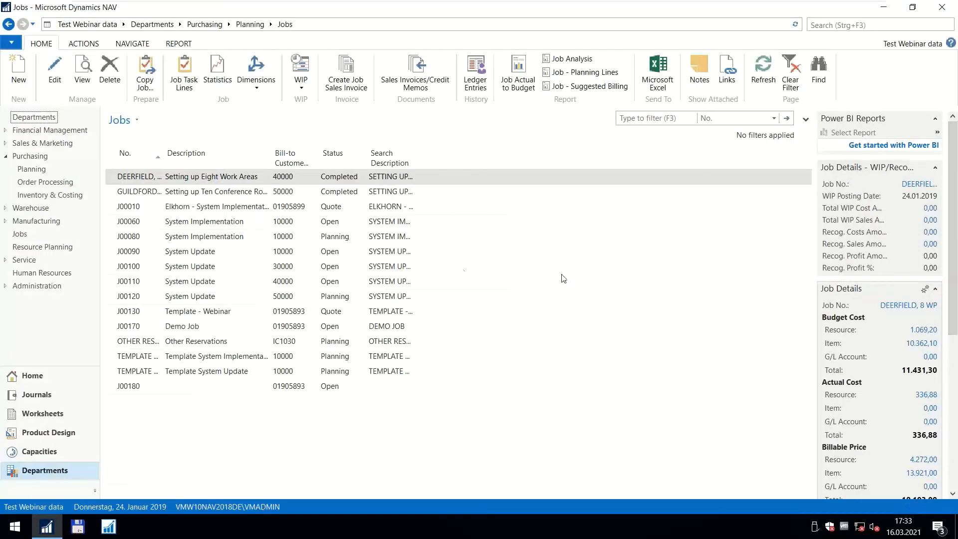
Reopen the Visual Jobs Scheduler with the Show all filter.
{"action": "left_click", "coordinate": [838, 25]}
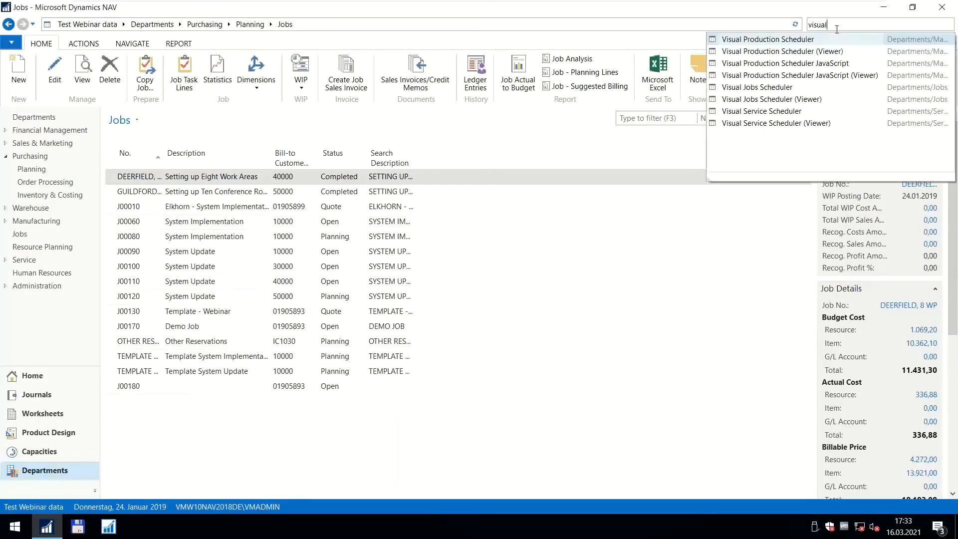
{"action": "type", "text": "visual jovs"}
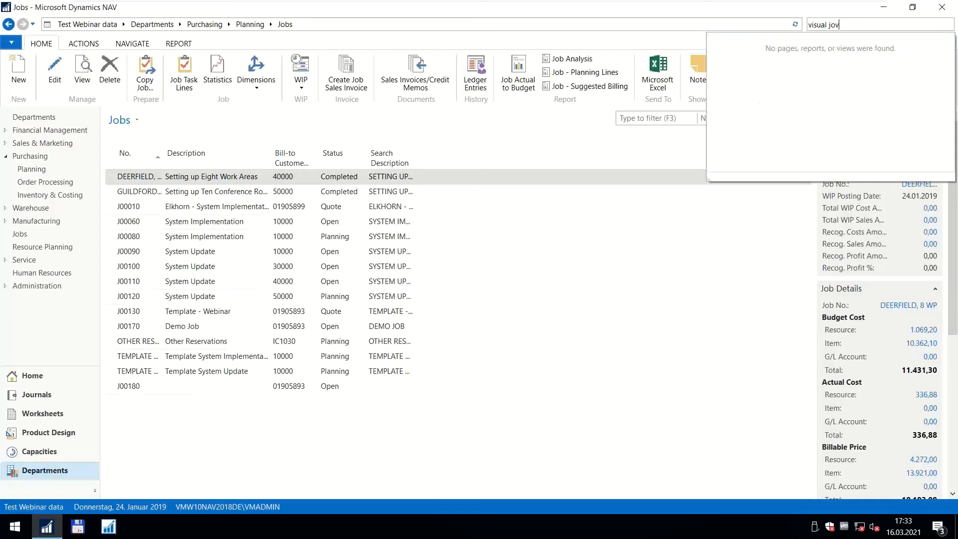
{"action": "left_click", "coordinate": [810, 37]}
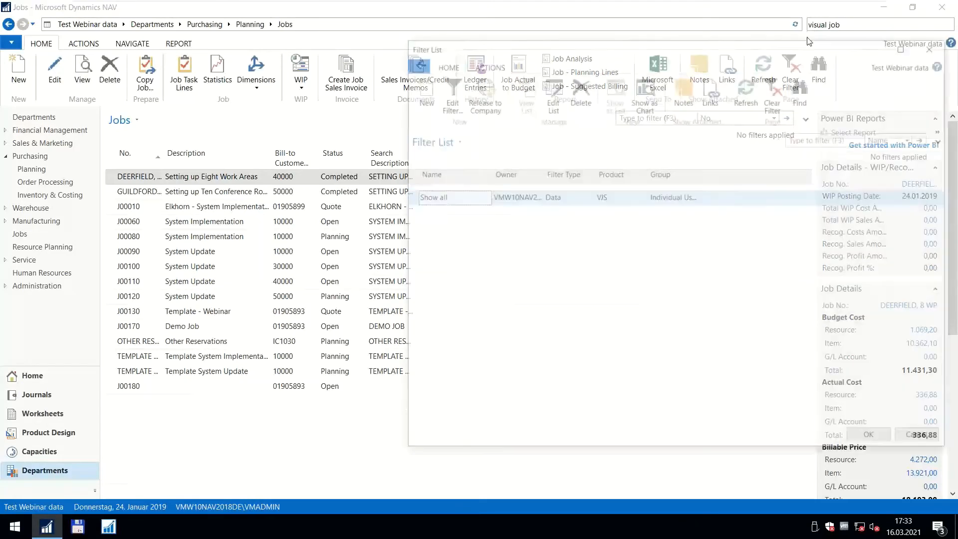
{"action": "left_click", "coordinate": [862, 439]}
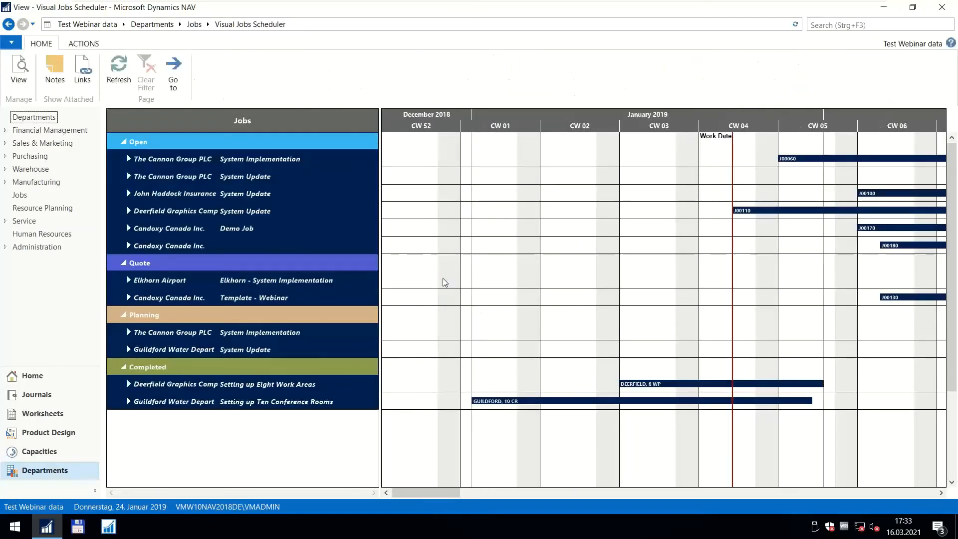
Examine job J00180's tasks and the planning lines of Initiate Project and Build the structure in February 2019, and collapse the job again.
{"action": "left_click_drag", "start_coordinate": [548, 112], "coordinate": [259, 112]}
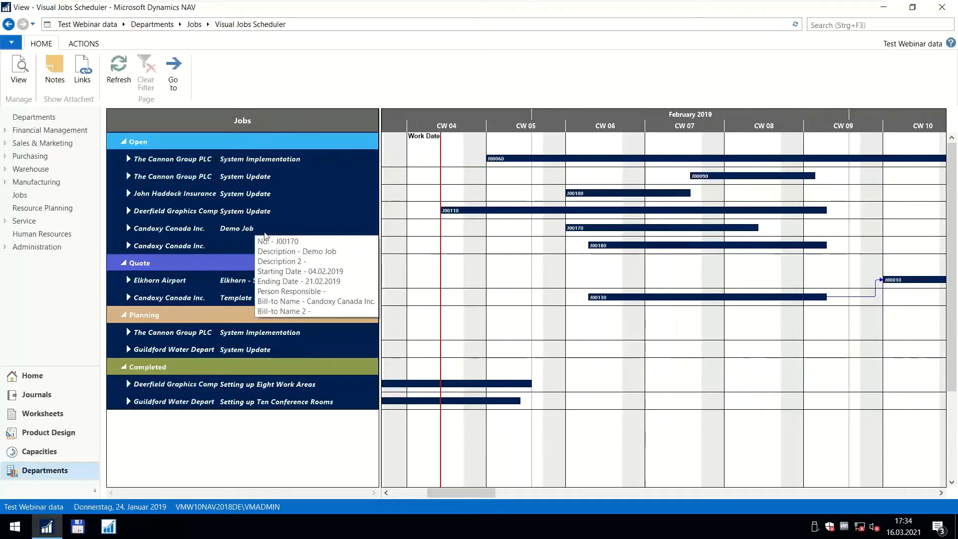
{"action": "left_click", "coordinate": [136, 246]}
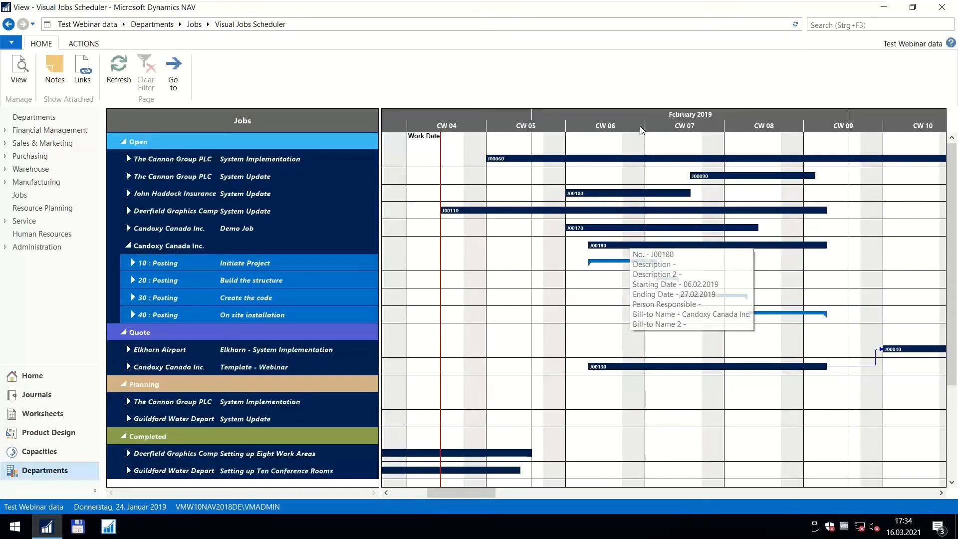
{"action": "left_click_drag", "start_coordinate": [588, 122], "coordinate": [419, 122]}
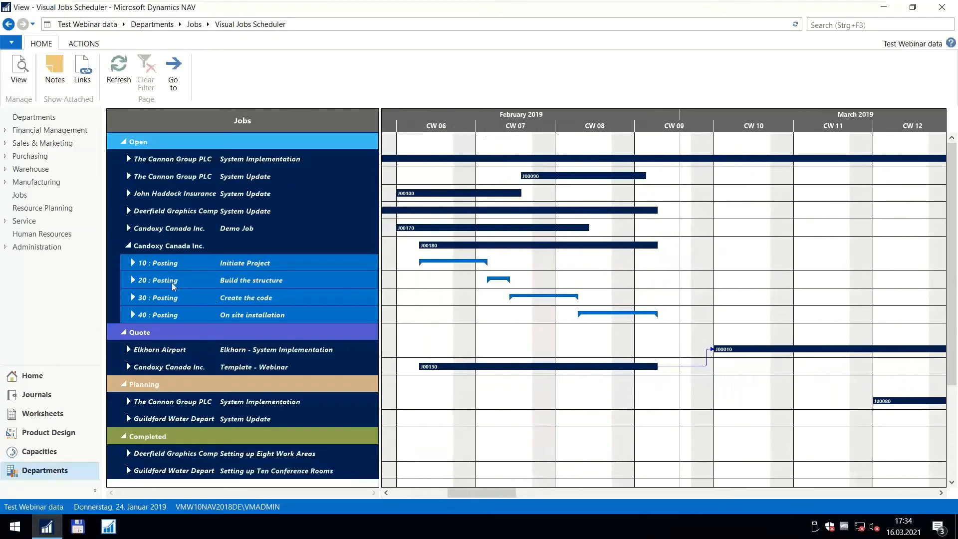
{"action": "left_click", "coordinate": [132, 263]}
{"action": "left_click", "coordinate": [138, 280]}
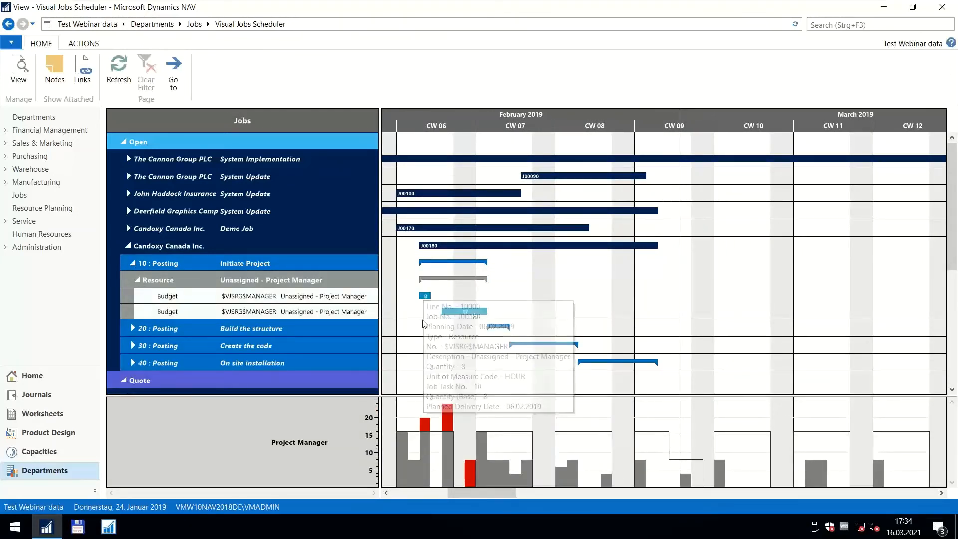
{"action": "left_click", "coordinate": [132, 329]}
{"action": "left_click", "coordinate": [137, 346]}
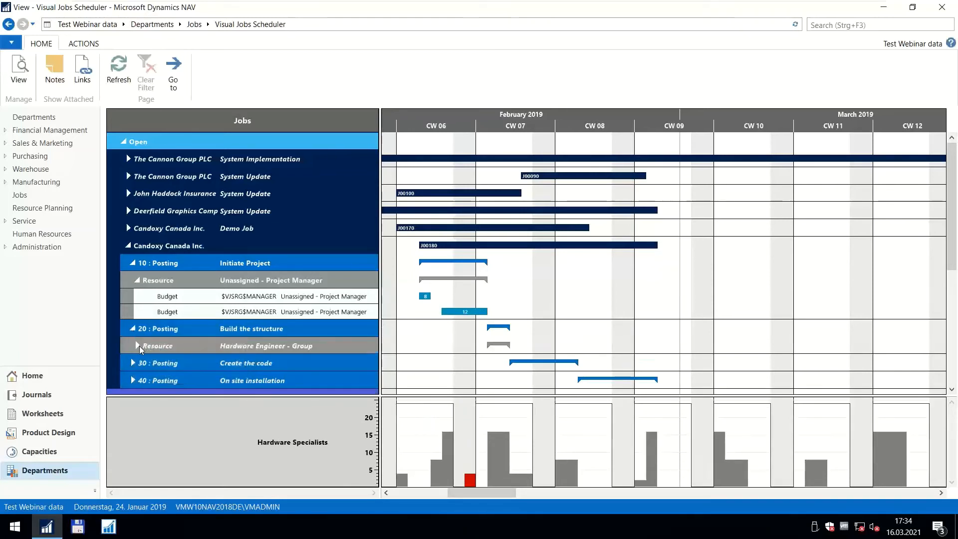
{"action": "mouse_move", "coordinate": [485, 281]}
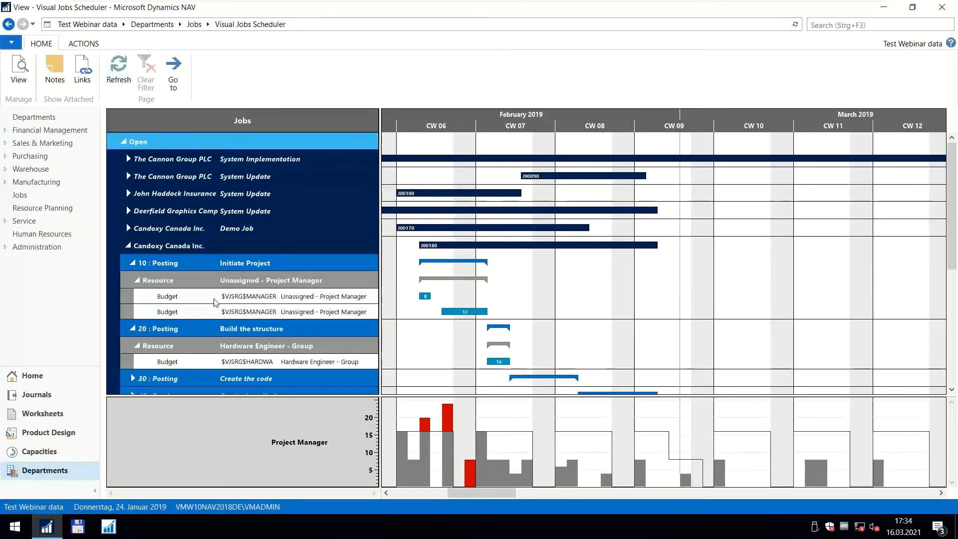
{"action": "left_click", "coordinate": [128, 248]}
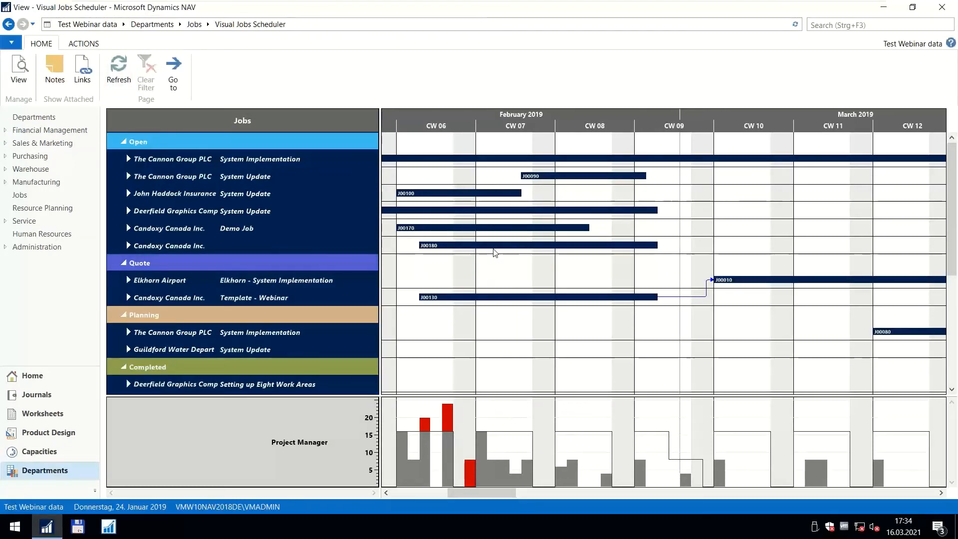
{"action": "mouse_move", "coordinate": [493, 247]}
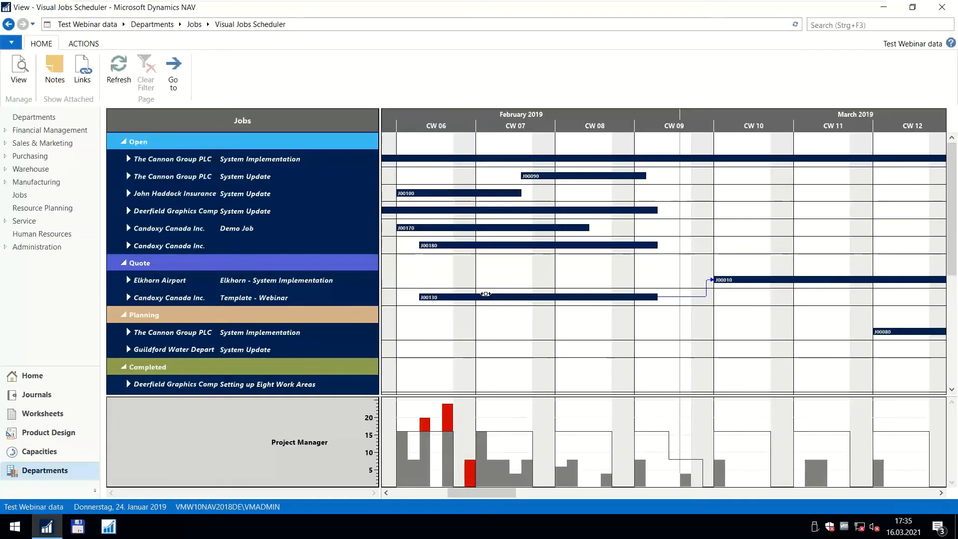
Extend the 12-hour Unassigned - Project Manager planning line of J00180's Initiate Project task to 40 hours, ending in CW 07.
{"action": "left_click", "coordinate": [128, 246]}
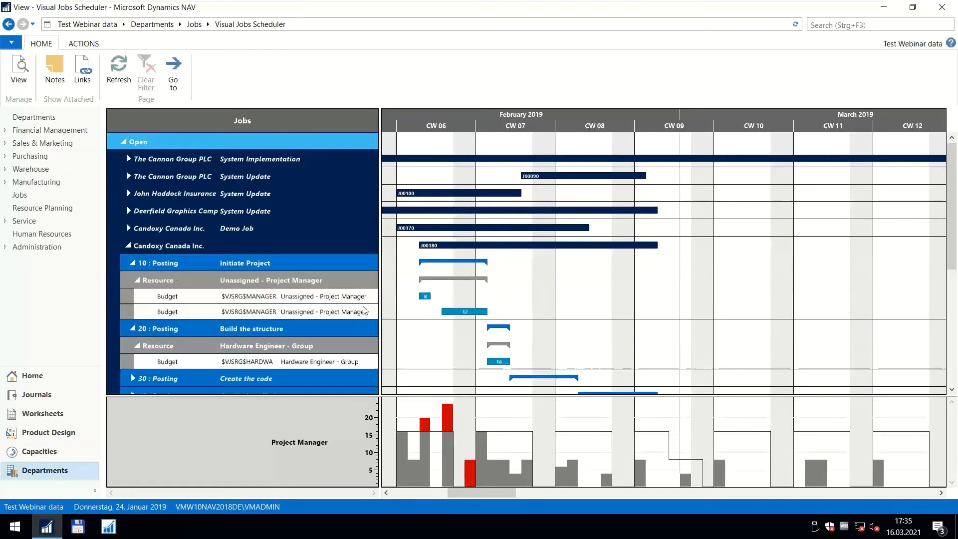
{"action": "mouse_move", "coordinate": [467, 311]}
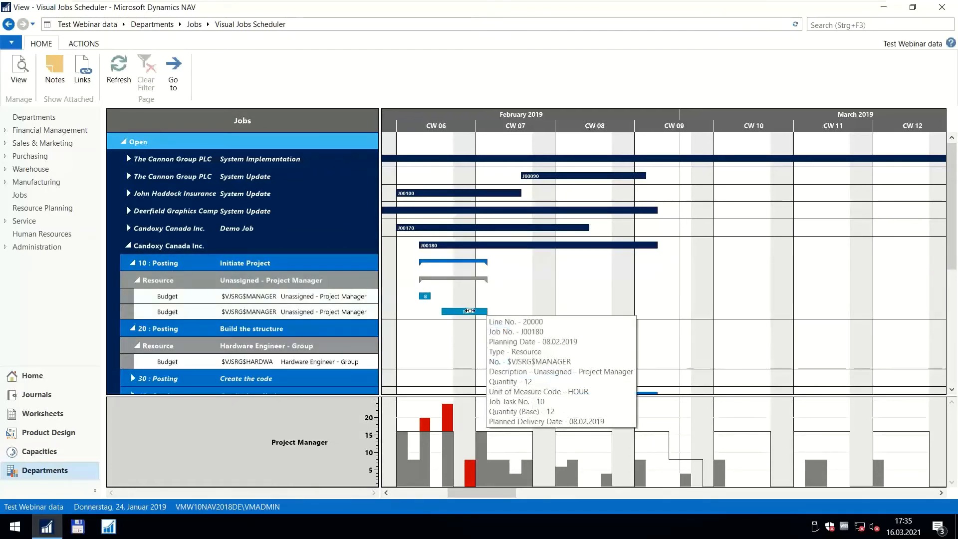
{"action": "scroll", "coordinate": [485, 295], "scroll_direction": "down", "scroll_amount": 3}
{"action": "scroll", "coordinate": [486, 285], "scroll_direction": "up", "scroll_amount": 3}
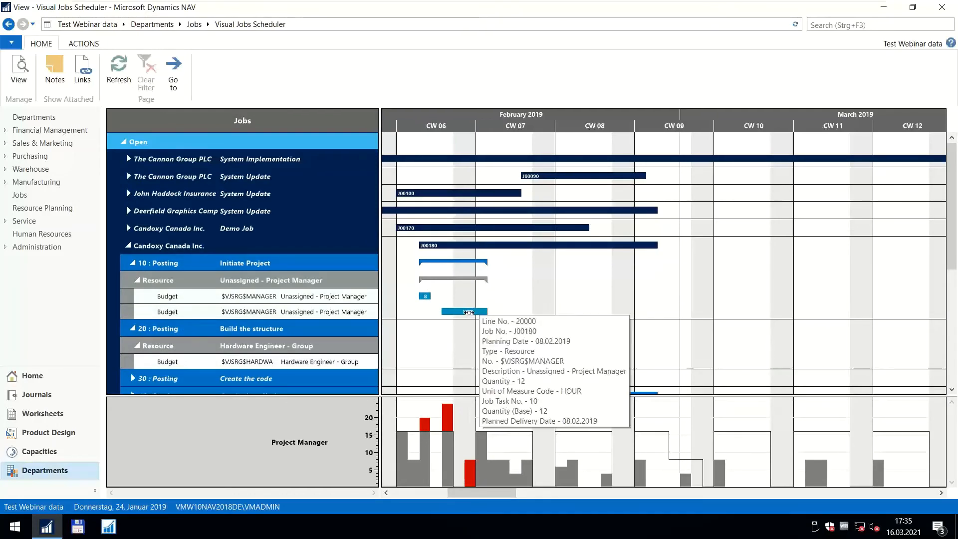
{"action": "left_click_drag", "start_coordinate": [487, 312], "coordinate": [521, 311]}
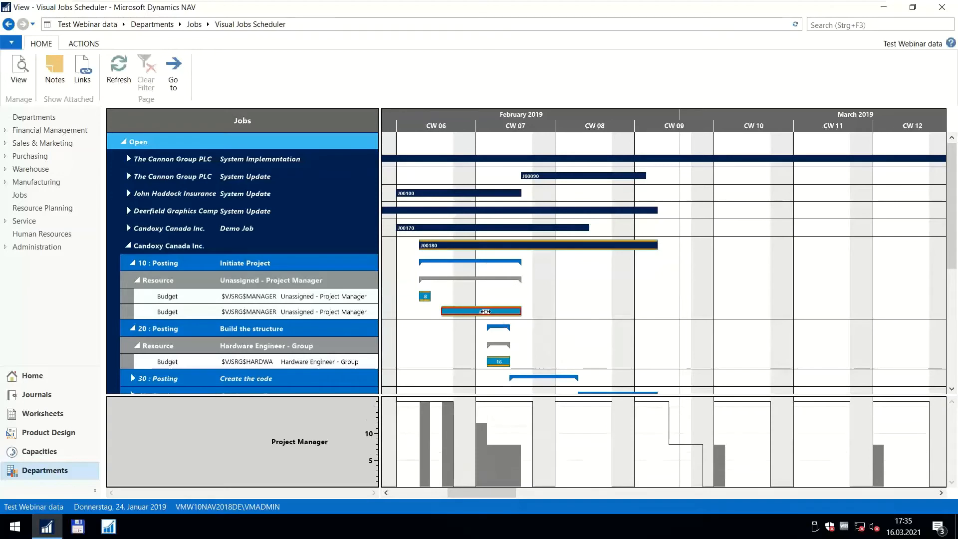
Split the 40-hour line of J00180's Initiate Project task at 11 February 2019, assigning the second part to a named project manager with a link.
{"action": "right_click", "coordinate": [481, 312]}
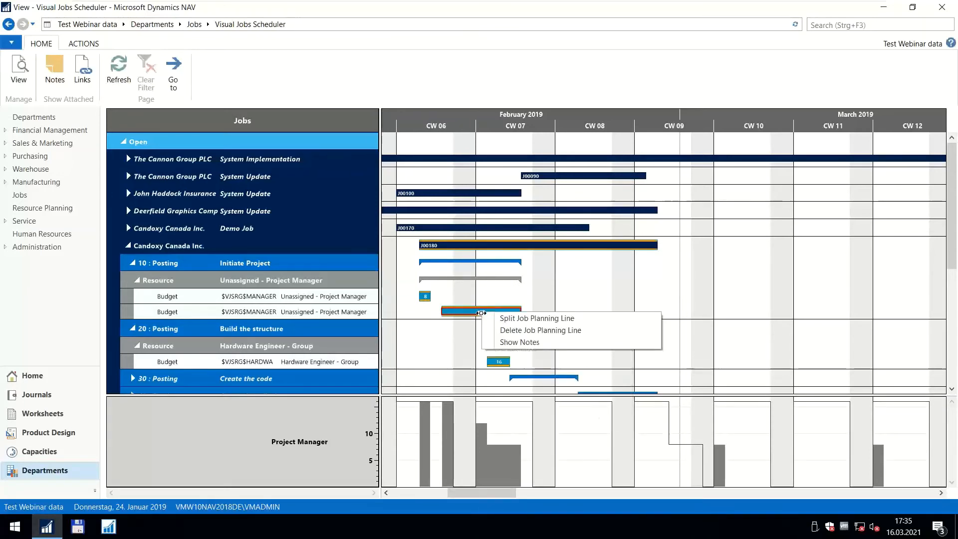
{"action": "left_click", "coordinate": [487, 318]}
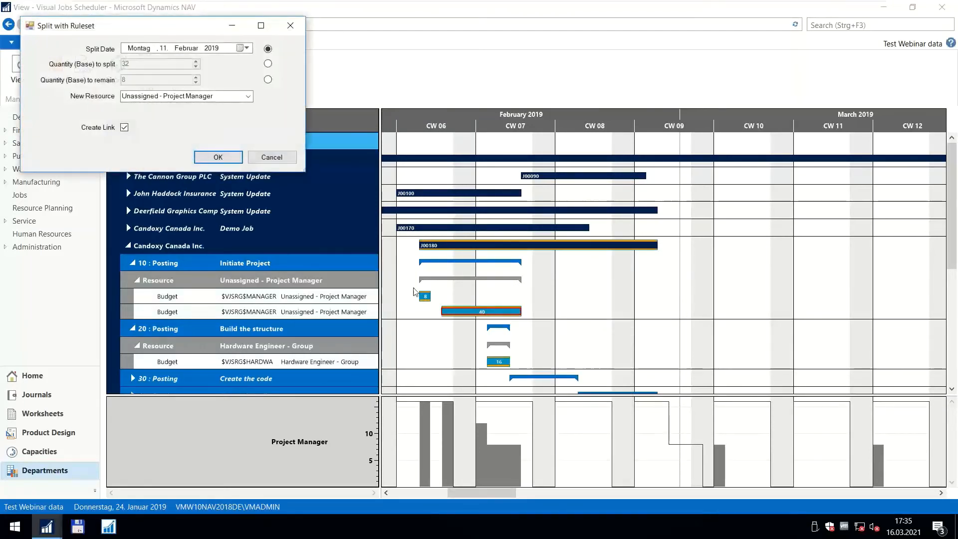
{"action": "left_click", "coordinate": [249, 98]}
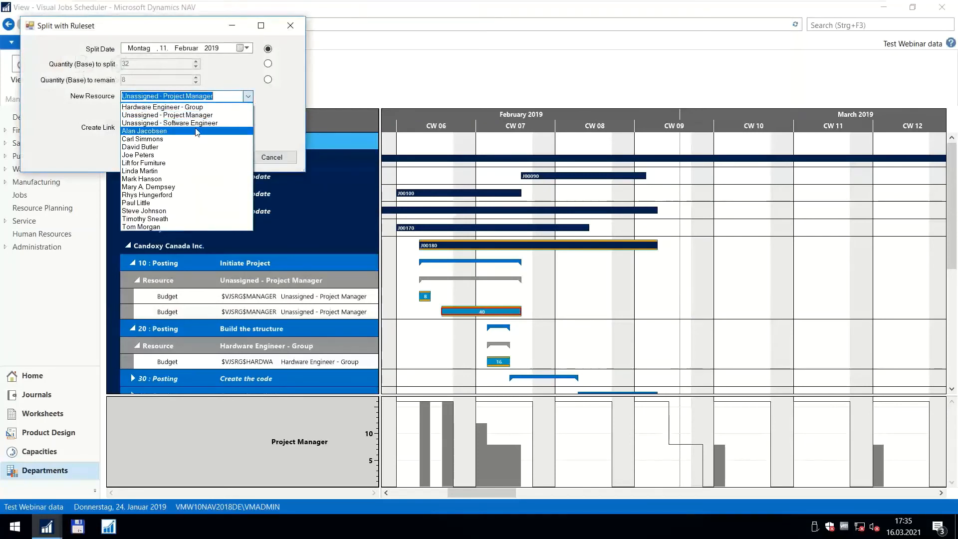
{"action": "left_click", "coordinate": [182, 214]}
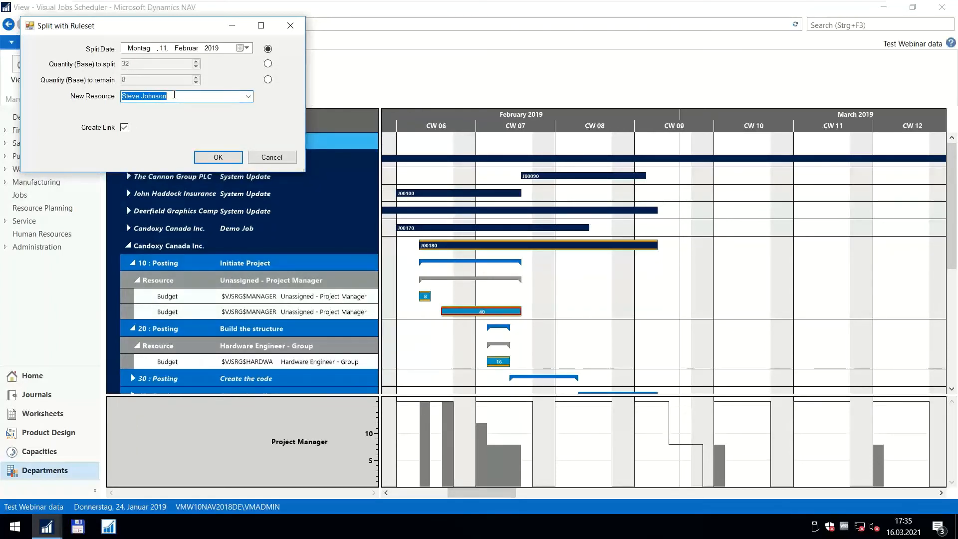
{"action": "left_click", "coordinate": [175, 95]}
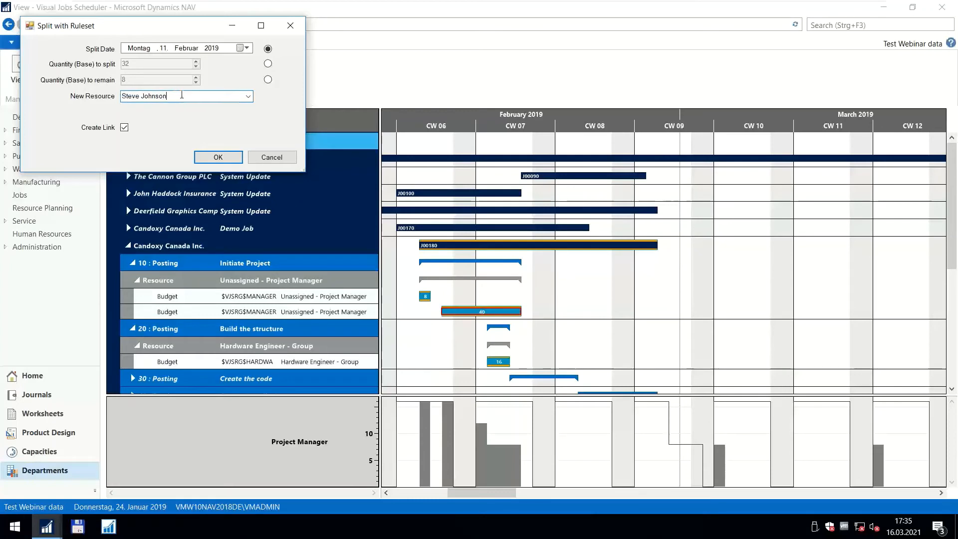
{"action": "left_click", "coordinate": [218, 158]}
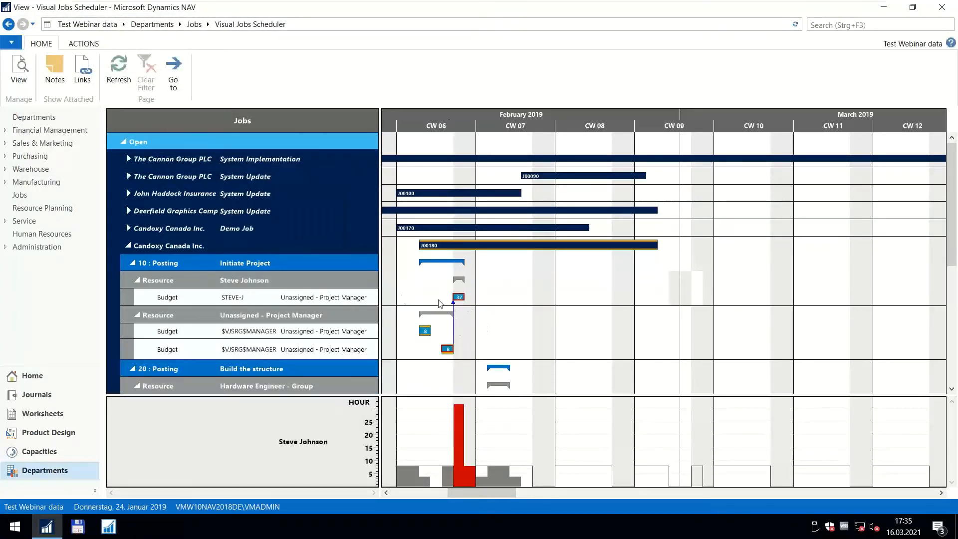
Examine the details and link of J00180's split Initiate Project lines and the project manager workload in CW 06.
{"action": "scroll", "coordinate": [445, 129], "scroll_direction": "up", "scroll_amount": 1}
{"action": "scroll", "coordinate": [446, 130], "scroll_direction": "up", "scroll_amount": 1}
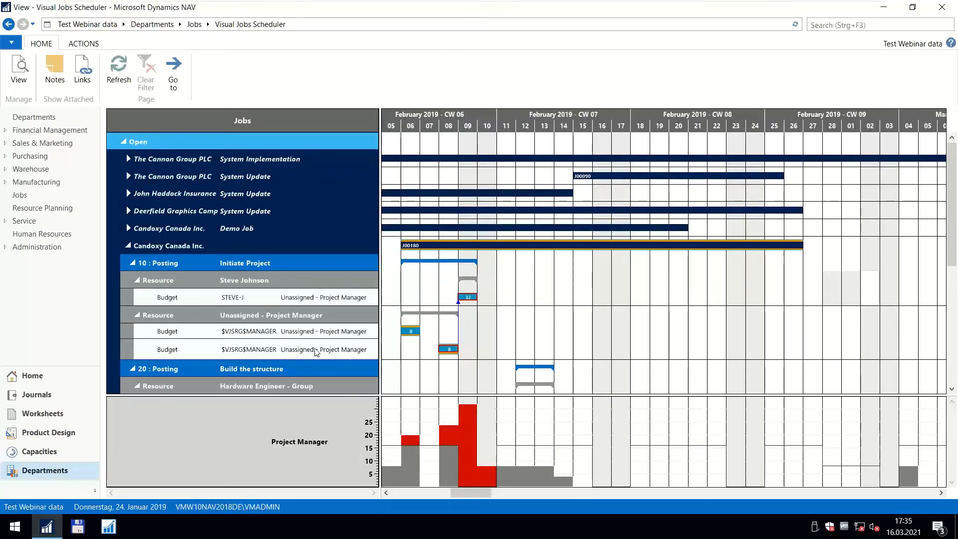
{"action": "mouse_move", "coordinate": [347, 352]}
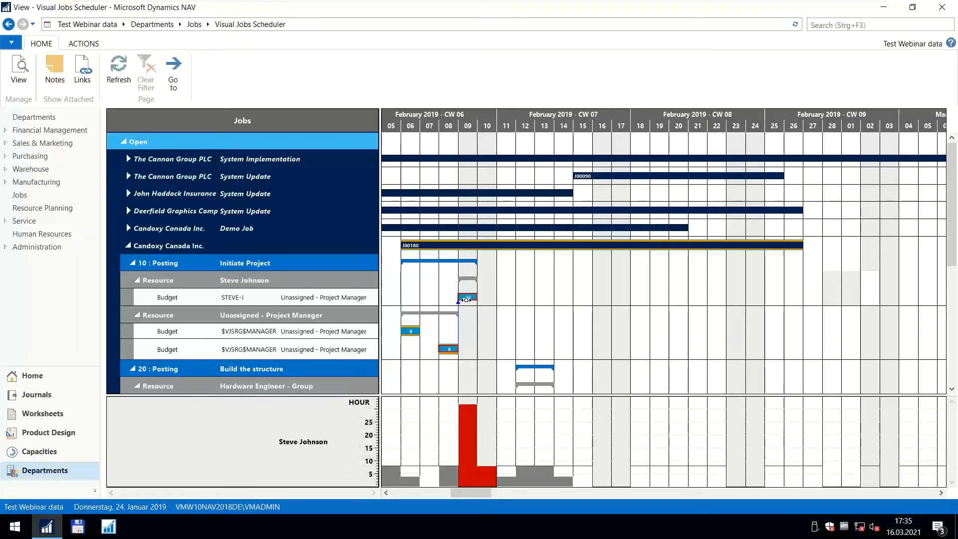
{"action": "mouse_move", "coordinate": [468, 300]}
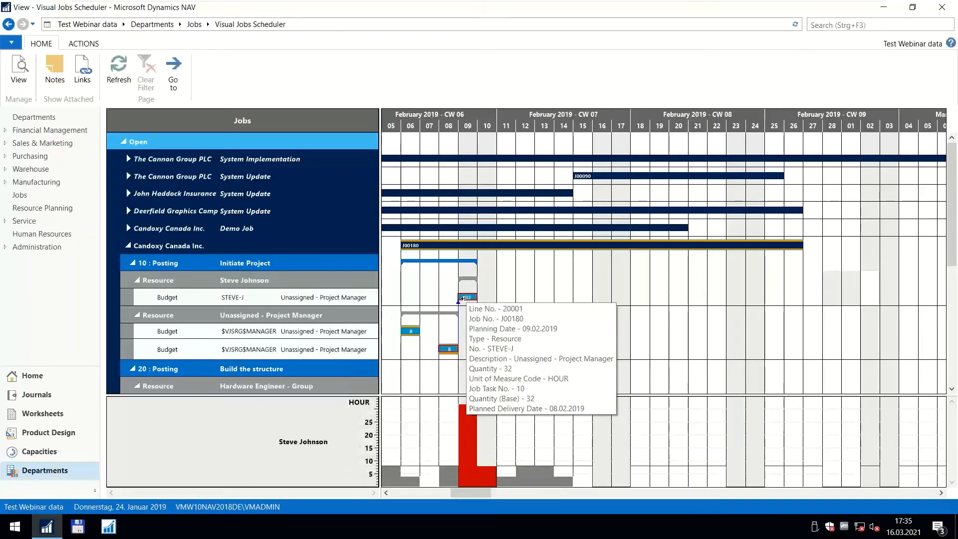
{"action": "mouse_move", "coordinate": [309, 299]}
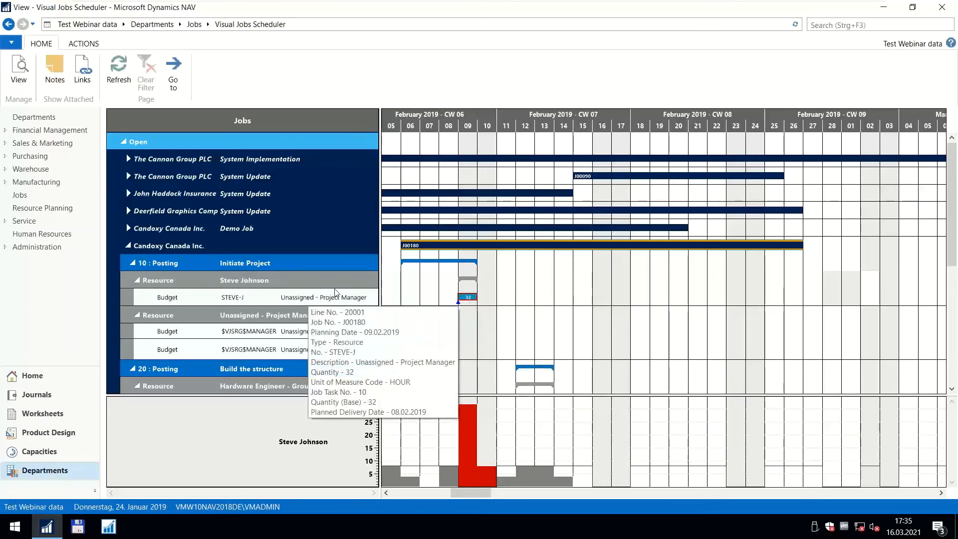
{"action": "scroll", "coordinate": [441, 300], "scroll_direction": "down", "scroll_amount": 3}
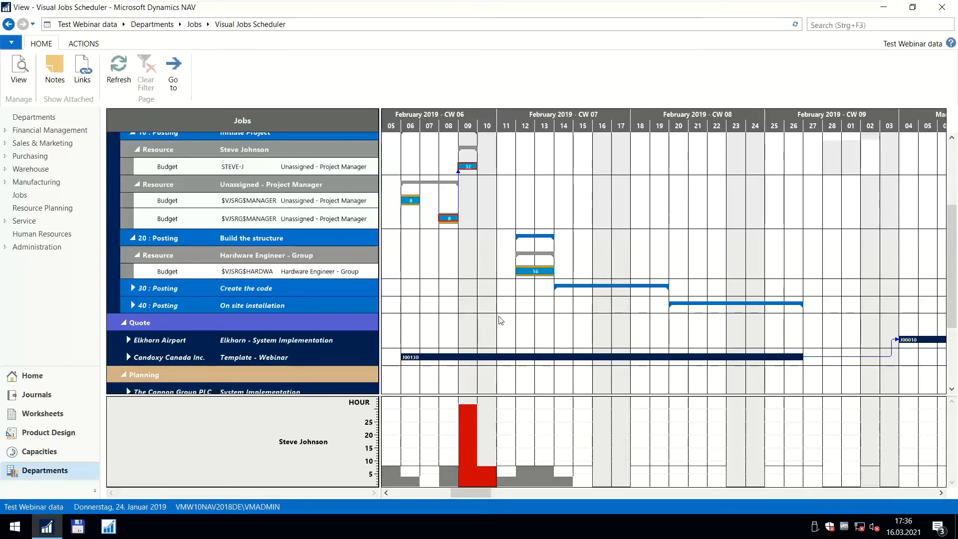
{"action": "scroll", "coordinate": [501, 321], "scroll_direction": "up", "scroll_amount": 1}
{"action": "scroll", "coordinate": [500, 322], "scroll_direction": "down", "scroll_amount": 1}
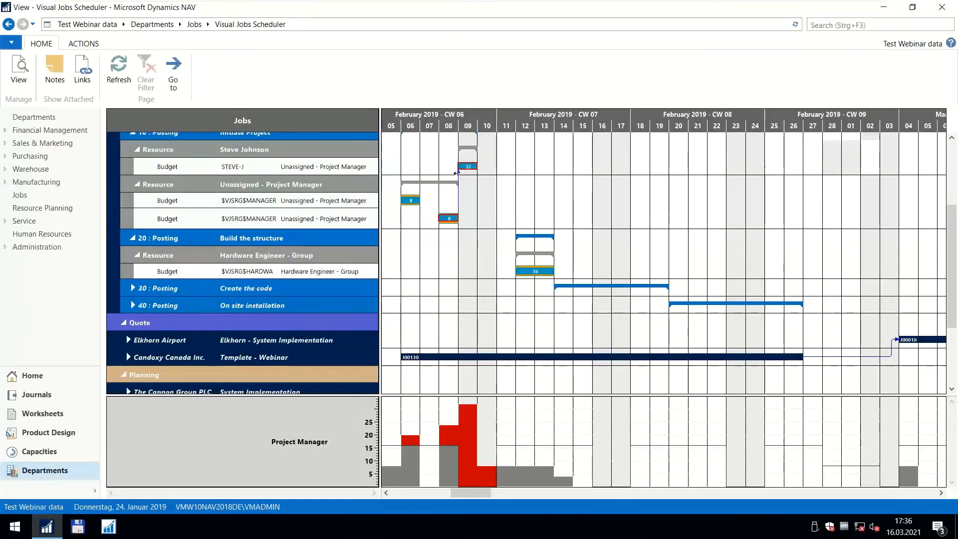
{"action": "mouse_move", "coordinate": [468, 167]}
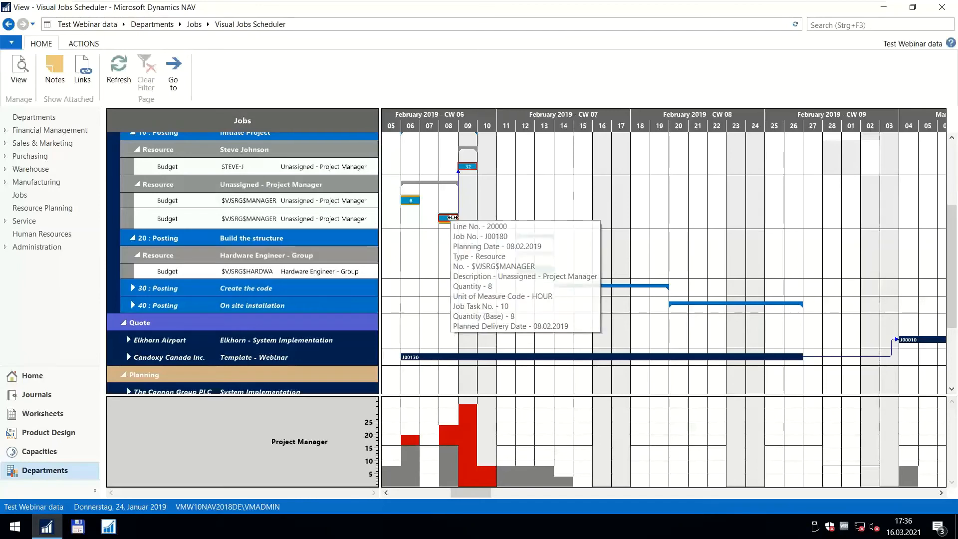
{"action": "mouse_move", "coordinate": [447, 218]}
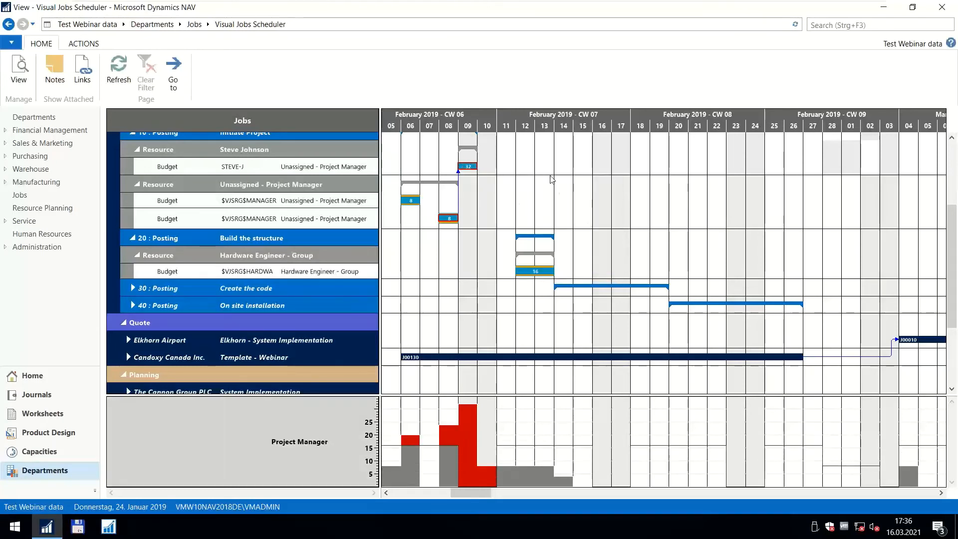
Extend the Hardware Engineer - Group planning line of J00180's Build the structure task to 24 hours.
{"action": "scroll", "coordinate": [573, 119], "scroll_direction": "down", "scroll_amount": 5}
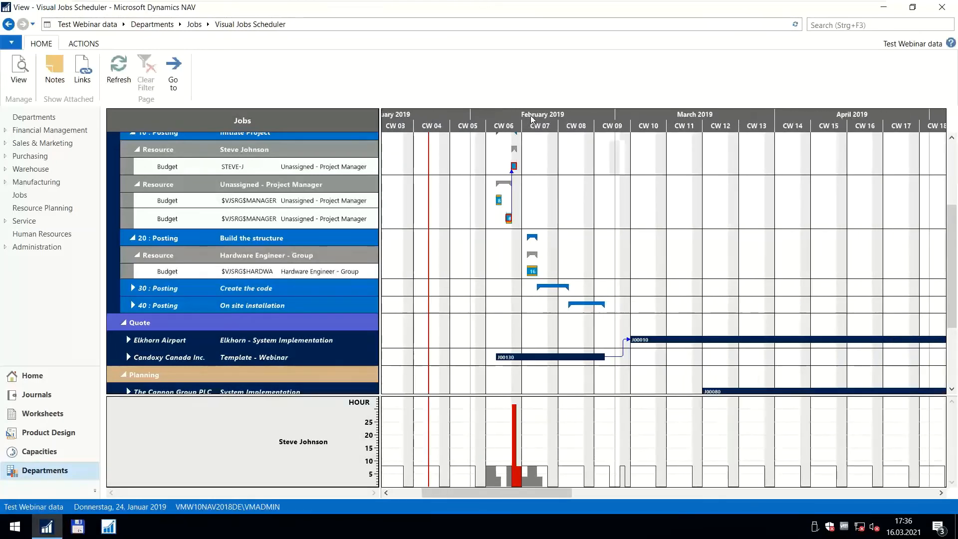
{"action": "scroll", "coordinate": [471, 120], "scroll_direction": "down", "scroll_amount": 4}
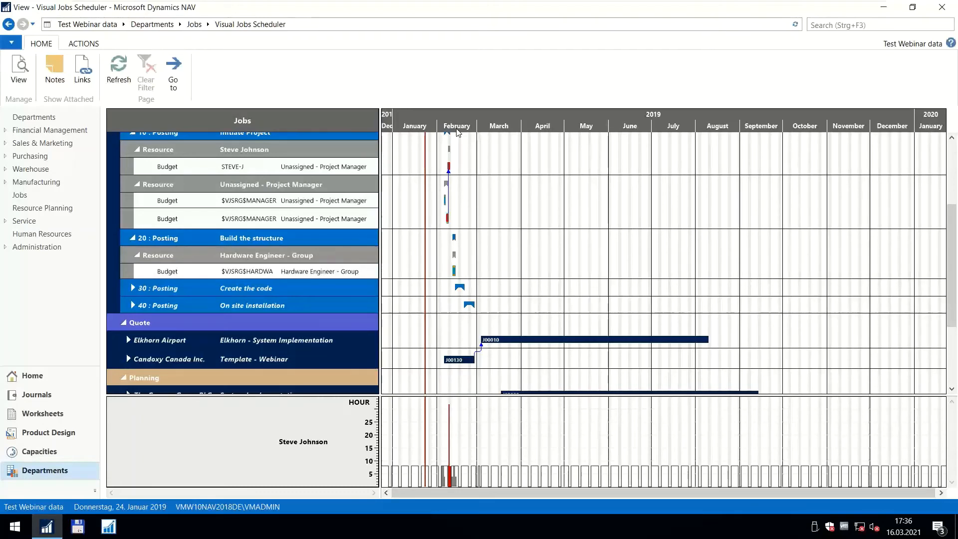
{"action": "scroll", "coordinate": [483, 123], "scroll_direction": "up", "scroll_amount": 5}
{"action": "left_click_drag", "start_coordinate": [440, 124], "coordinate": [533, 121]}
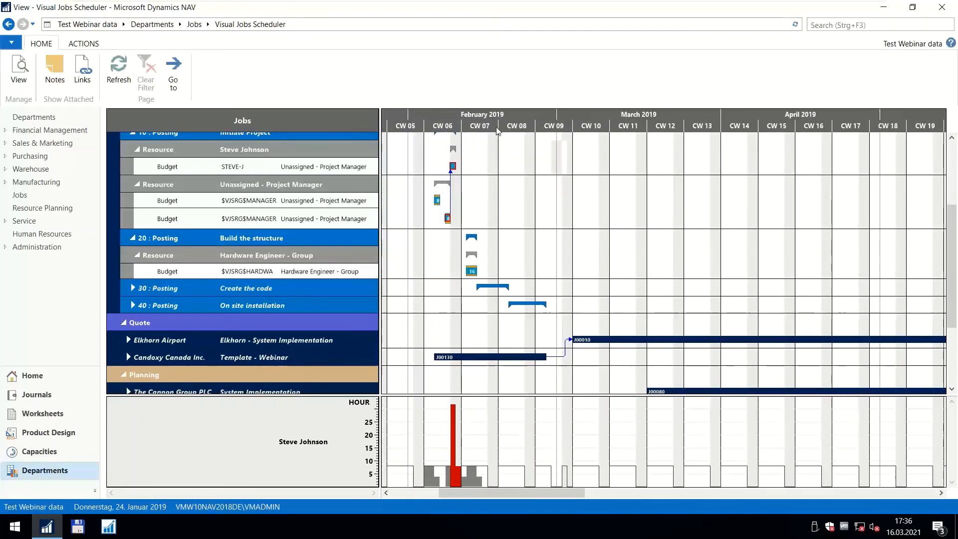
{"action": "scroll", "coordinate": [497, 131], "scroll_direction": "up", "scroll_amount": 2}
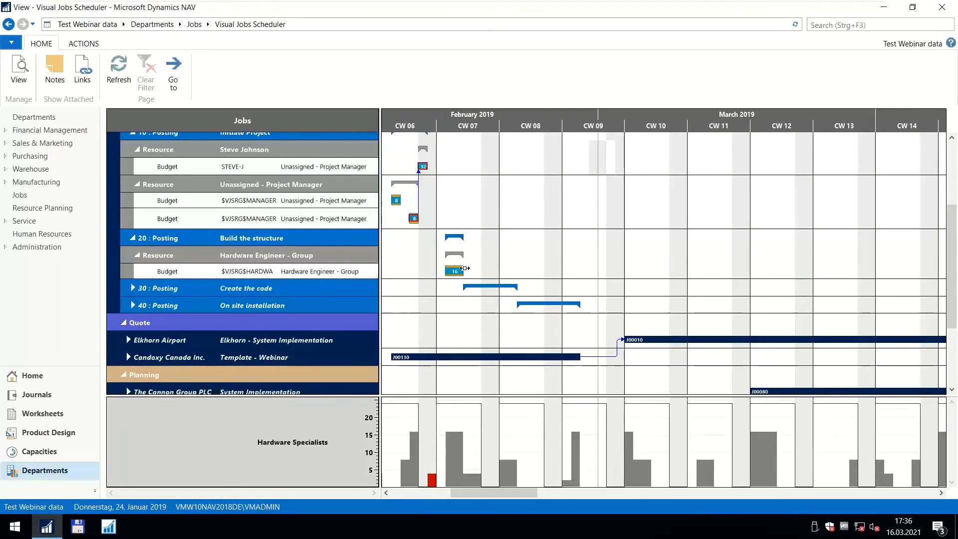
{"action": "left_click_drag", "start_coordinate": [462, 272], "coordinate": [467, 272]}
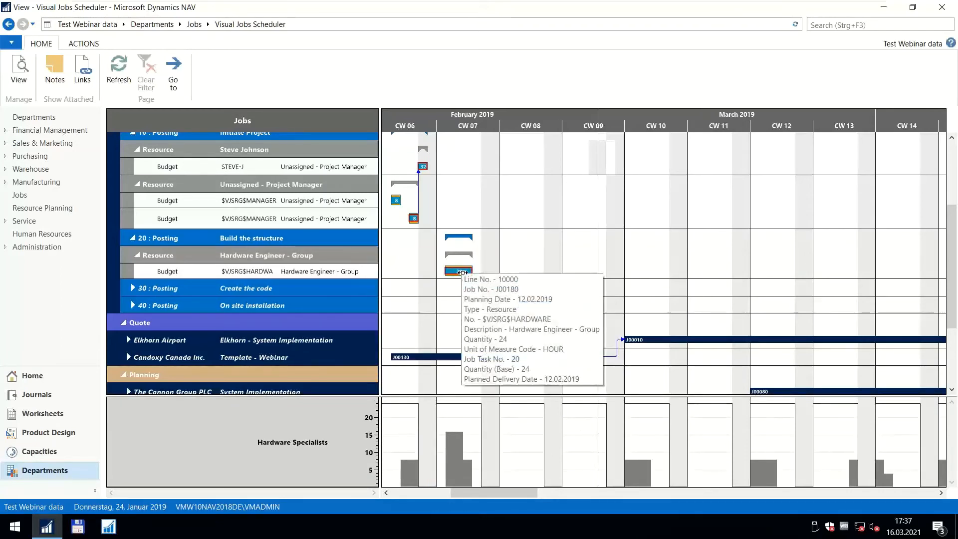
Return to the start of the job list and switch the schedule to the resource view.
{"action": "scroll", "coordinate": [596, 117], "scroll_direction": "down", "scroll_amount": 2}
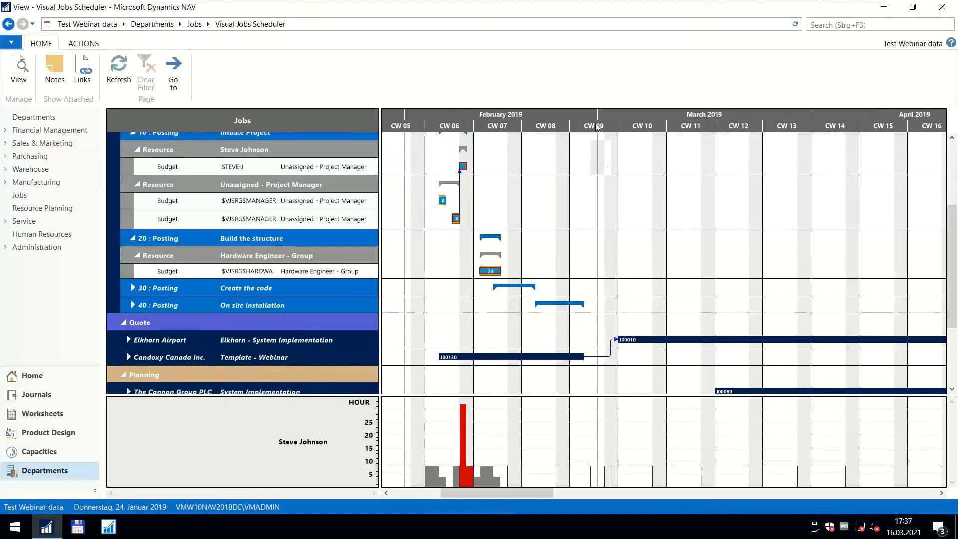
{"action": "scroll", "coordinate": [619, 192], "scroll_direction": "up", "scroll_amount": 3}
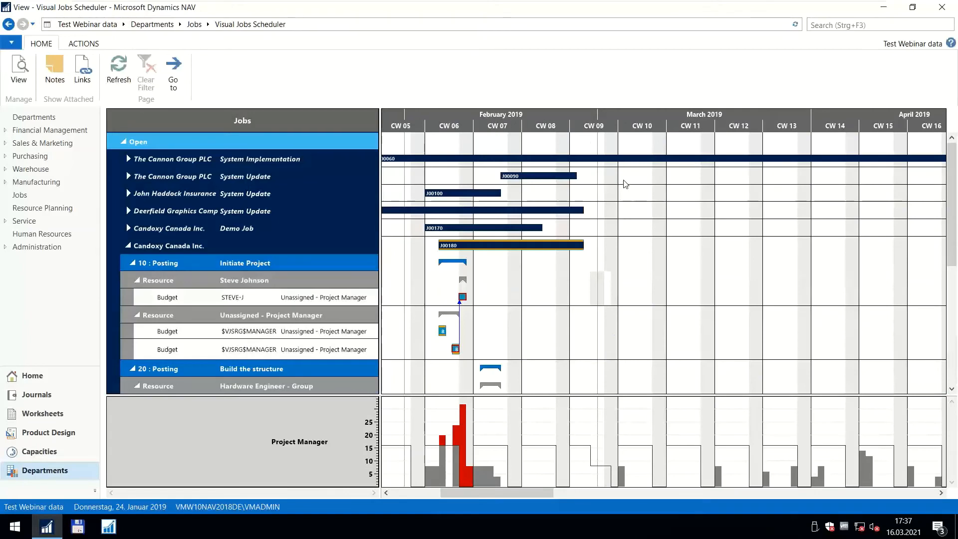
{"action": "left_click", "coordinate": [83, 45]}
{"action": "left_click", "coordinate": [111, 64]}
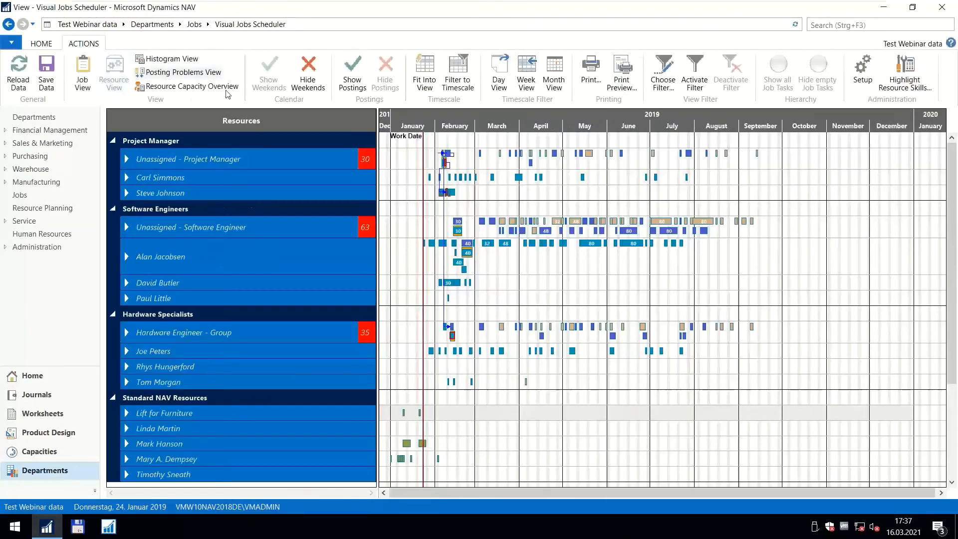
Examine the Project Manager resources' planning lines, absences and capacity by day around CW 09 and CW 10 of 2019.
{"action": "scroll", "coordinate": [640, 124], "scroll_direction": "up", "scroll_amount": 2}
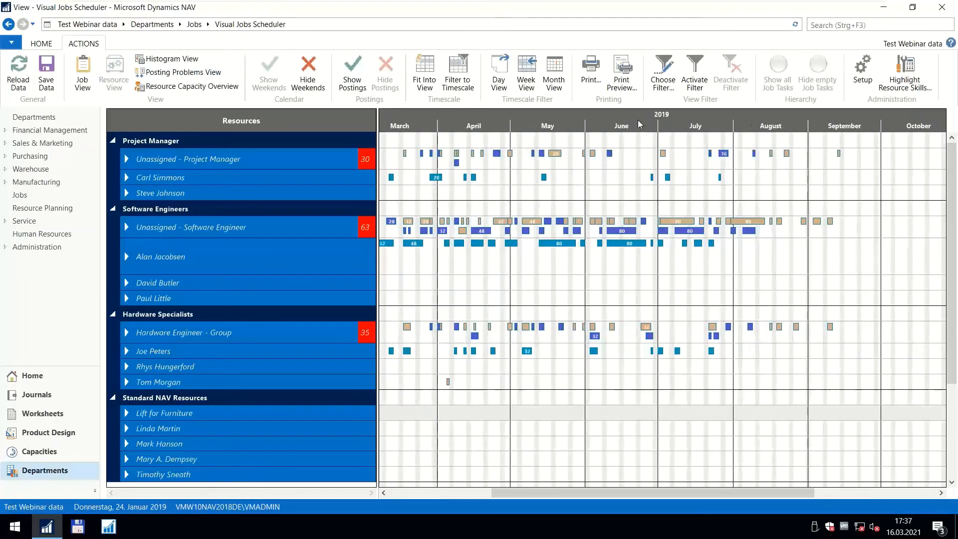
{"action": "scroll", "coordinate": [469, 126], "scroll_direction": "up", "scroll_amount": 4}
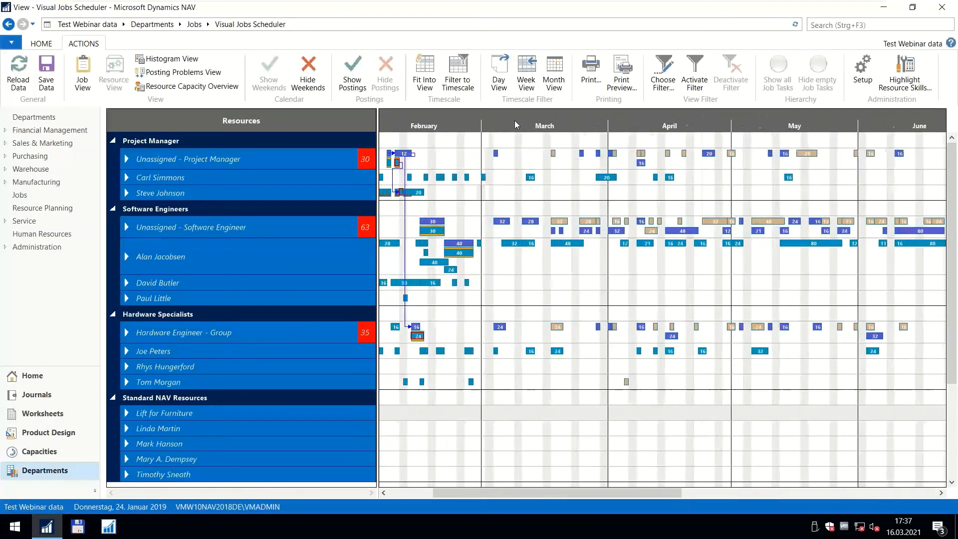
{"action": "scroll", "coordinate": [469, 126], "scroll_direction": "up", "scroll_amount": 2}
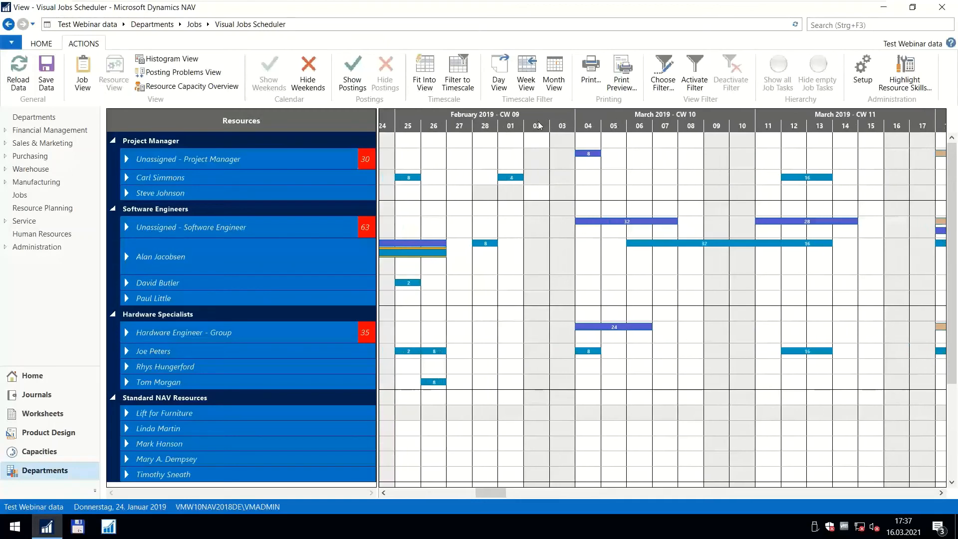
{"action": "scroll", "coordinate": [513, 129], "scroll_direction": "up", "scroll_amount": 1}
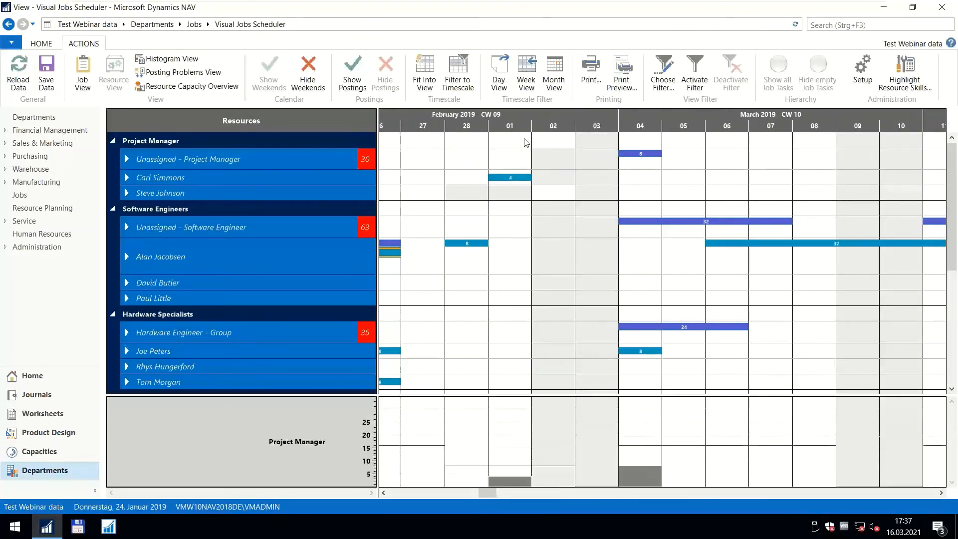
{"action": "scroll", "coordinate": [520, 123], "scroll_direction": "down", "scroll_amount": 2}
{"action": "scroll", "coordinate": [506, 142], "scroll_direction": "down", "scroll_amount": 3}
{"action": "scroll", "coordinate": [509, 145], "scroll_direction": "up", "scroll_amount": 3}
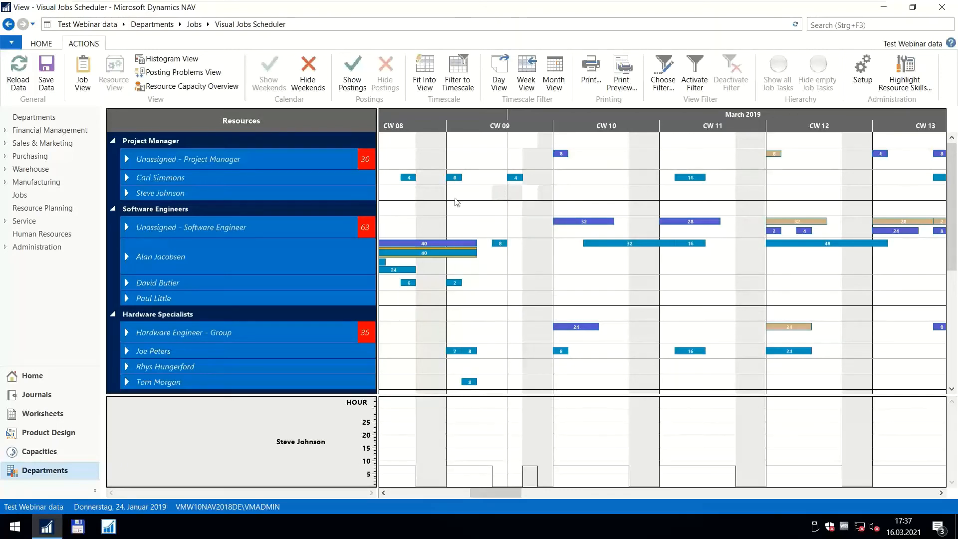
{"action": "mouse_move", "coordinate": [175, 199]}
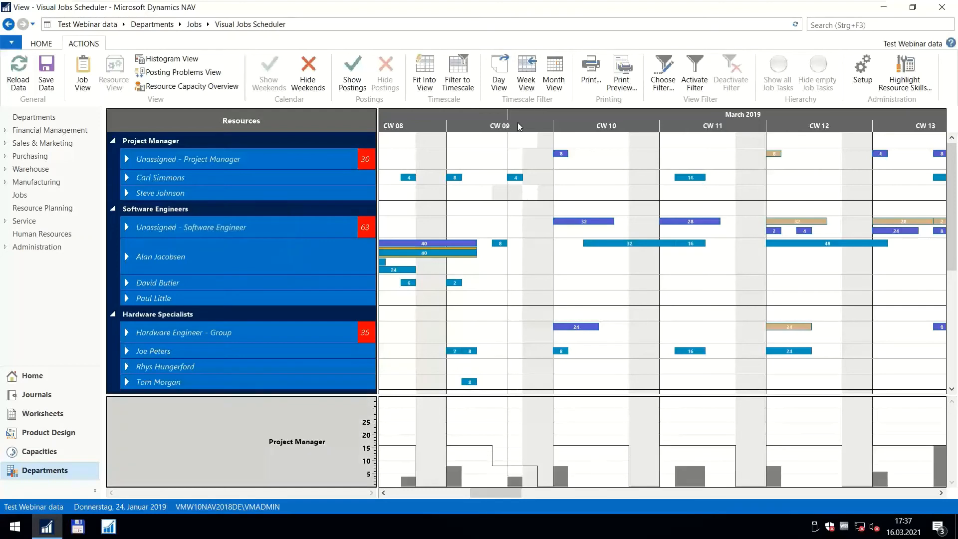
{"action": "scroll", "coordinate": [517, 129], "scroll_direction": "up", "scroll_amount": 1}
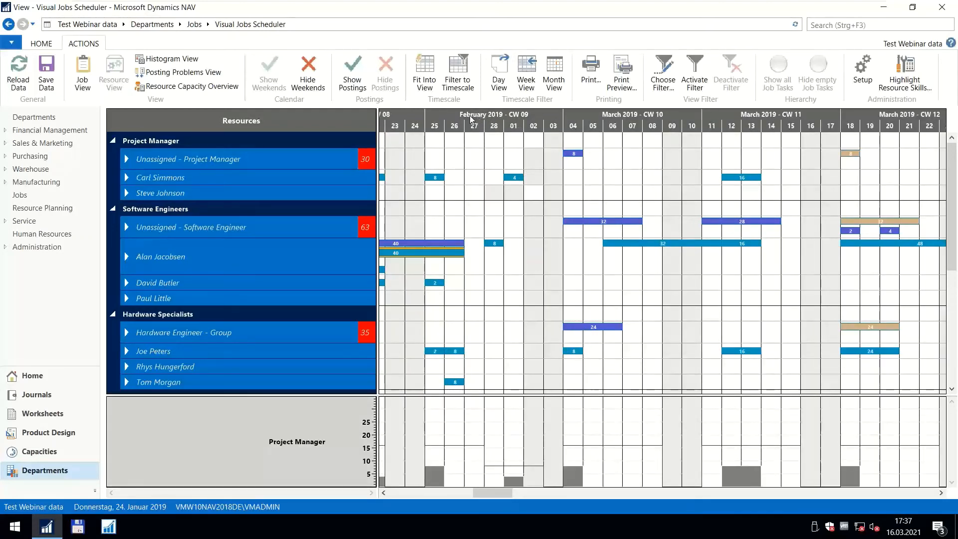
{"action": "scroll", "coordinate": [531, 127], "scroll_direction": "up", "scroll_amount": 1}
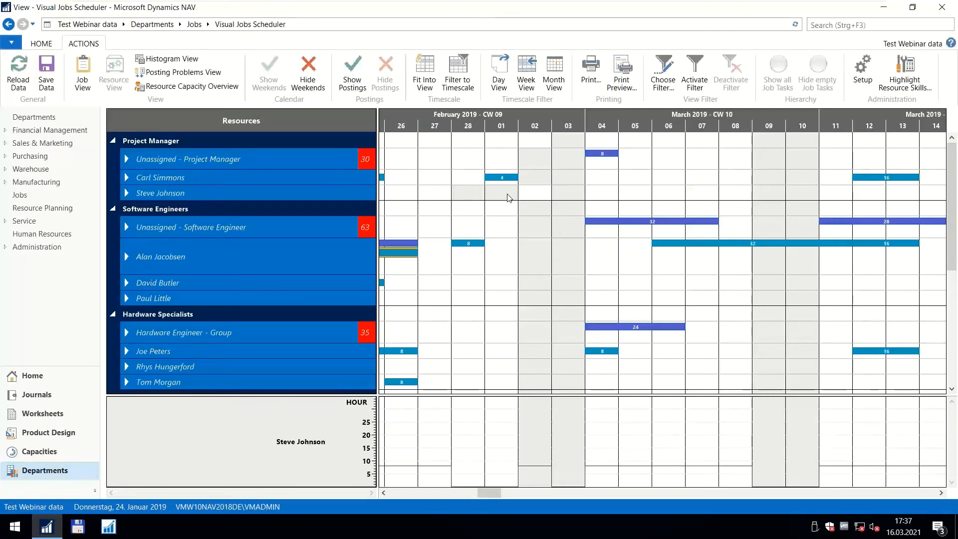
Reassign the 4-hour Project Manager planning line on 1 March to the absent project manager and reschedule it to 2 March.
{"action": "left_click_drag", "start_coordinate": [506, 178], "coordinate": [504, 189]}
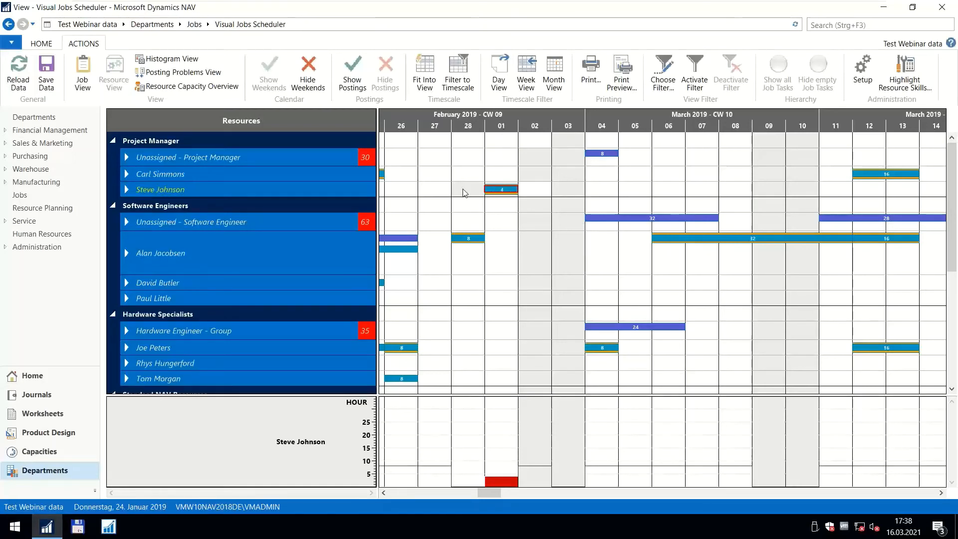
{"action": "left_click_drag", "start_coordinate": [499, 189], "coordinate": [523, 190]}
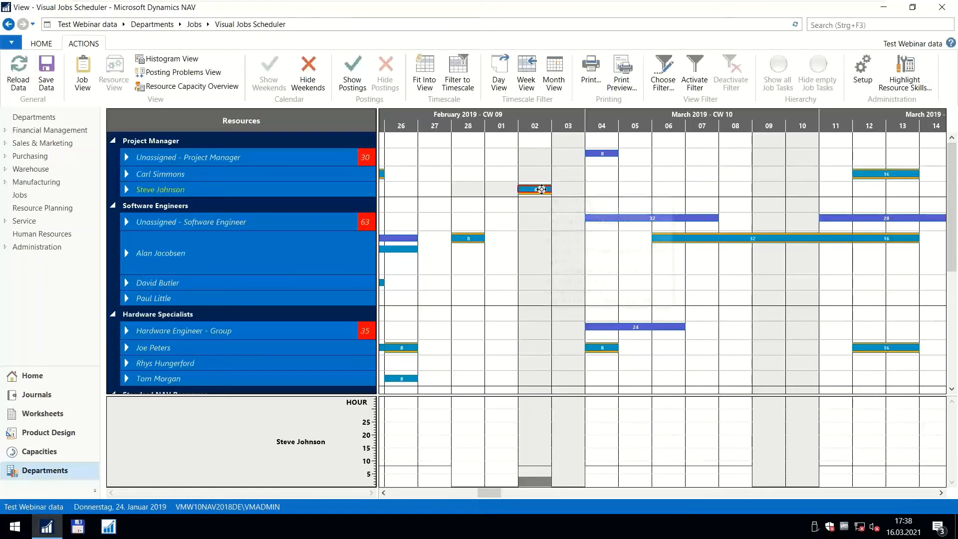
{"action": "mouse_move", "coordinate": [539, 189]}
{"action": "left_mouse_down"}
{"action": "mouse_move", "coordinate": [539, 174]}
{"action": "mouse_move", "coordinate": [501, 177]}
{"action": "mouse_move", "coordinate": [525, 193]}
{"action": "left_mouse_up"}
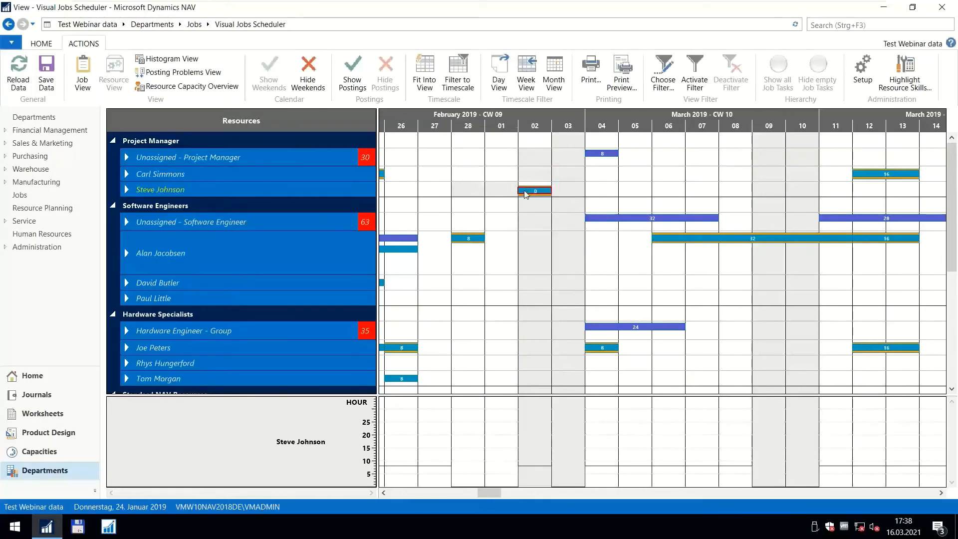
Check the planning lines of J00060's Prepare Customer Kickoff task and assign the 2 March line back to its original project manager.
{"action": "double_click", "coordinate": [525, 194]}
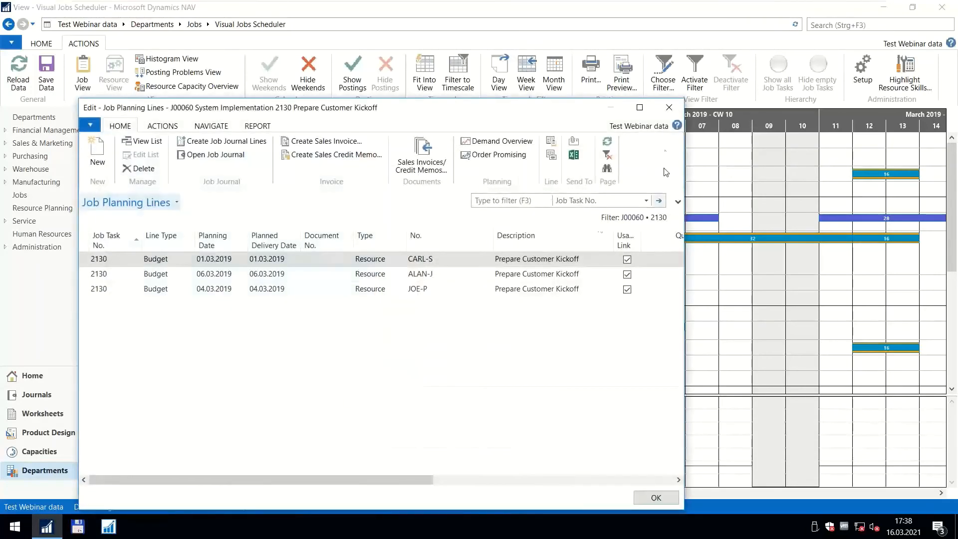
{"action": "left_click", "coordinate": [669, 108]}
{"action": "left_click_drag", "start_coordinate": [543, 190], "coordinate": [535, 176]}
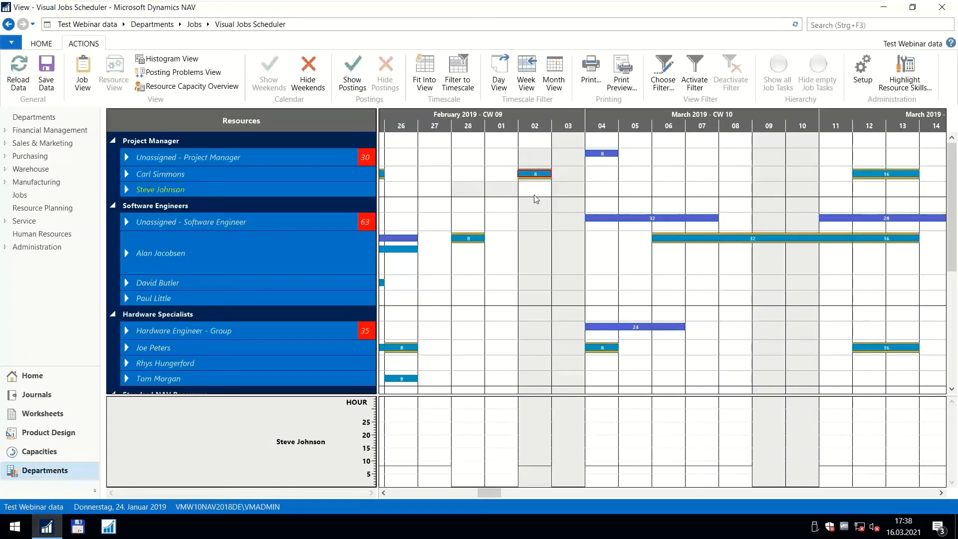
Move the project manager's 8-hour planning line on 2 March to 1 March and back to 2 March.
{"action": "left_click", "coordinate": [127, 174]}
{"action": "left_click", "coordinate": [127, 173]}
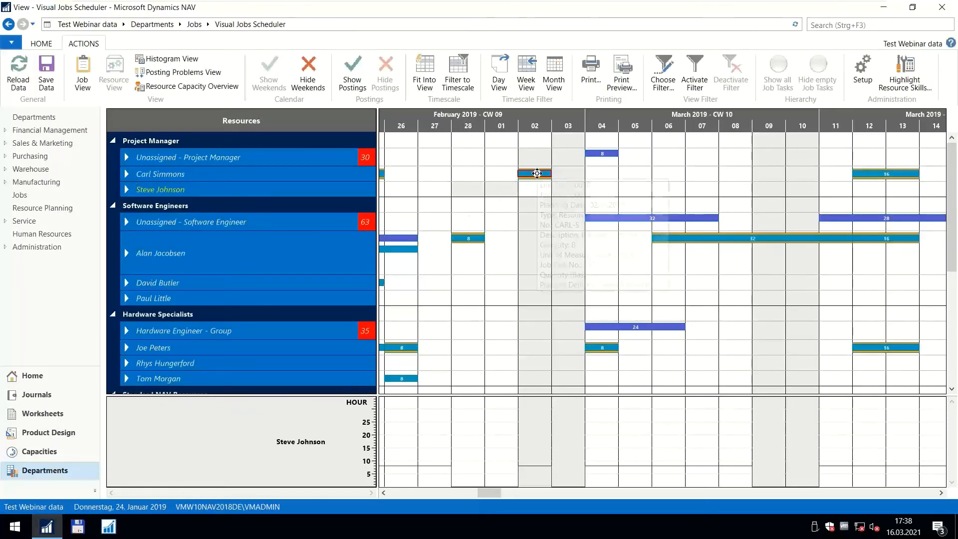
{"action": "mouse_move", "coordinate": [535, 174]}
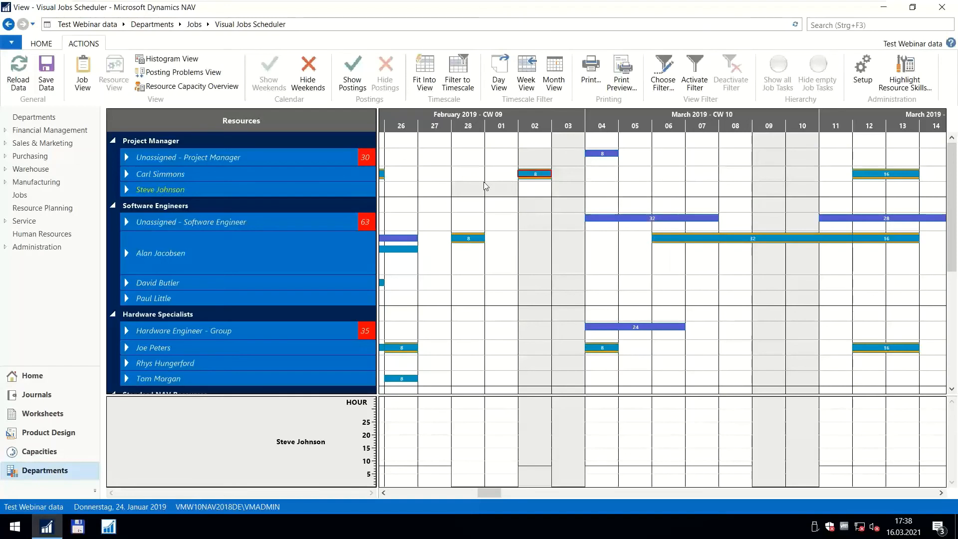
{"action": "left_click_drag", "start_coordinate": [534, 173], "coordinate": [501, 175]}
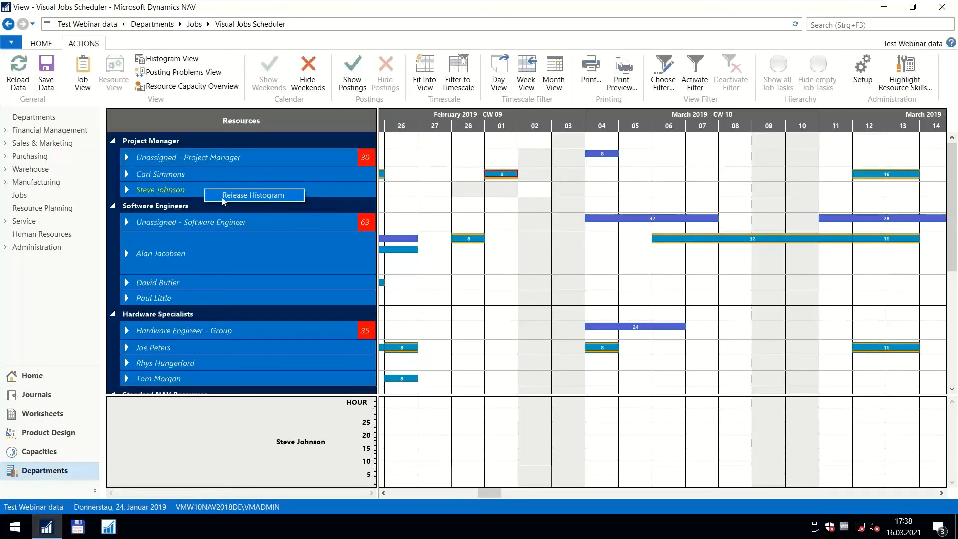
{"action": "left_click_drag", "start_coordinate": [502, 174], "coordinate": [535, 174]}
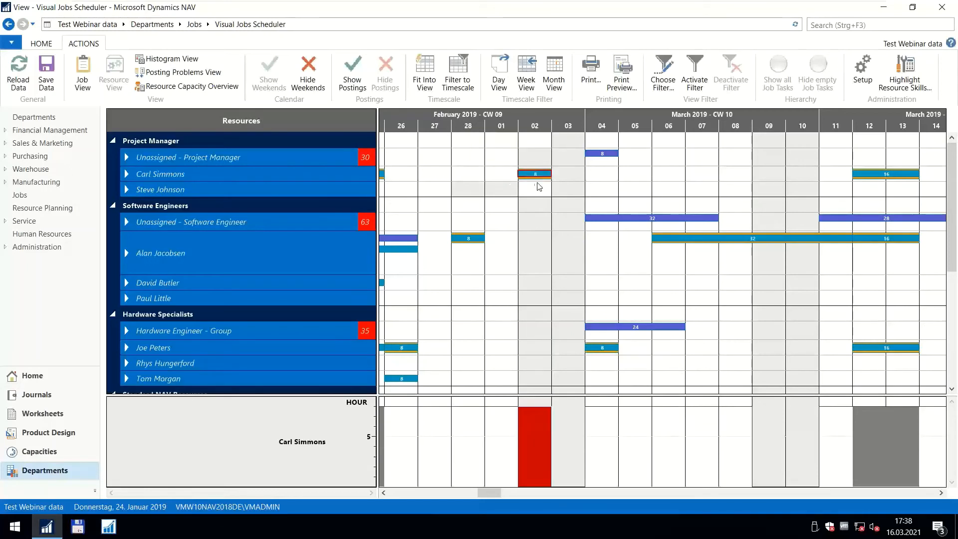
Fix the histogram on the project manager assigned to the 2 March line and look through that resource's card.
{"action": "right_click", "coordinate": [292, 175]}
{"action": "left_click", "coordinate": [303, 184]}
{"action": "mouse_move", "coordinate": [189, 179]}
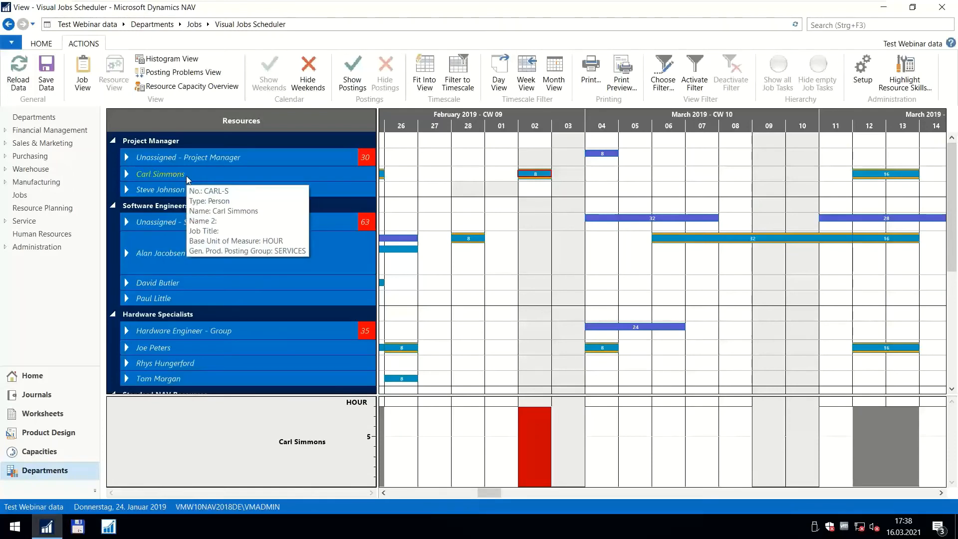
{"action": "double_click", "coordinate": [187, 177]}
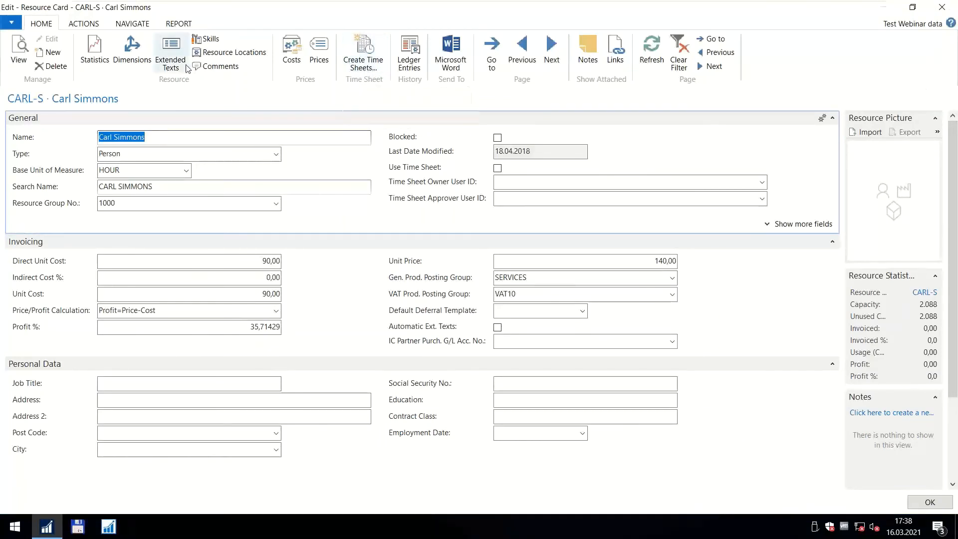
{"action": "left_click", "coordinate": [99, 24]}
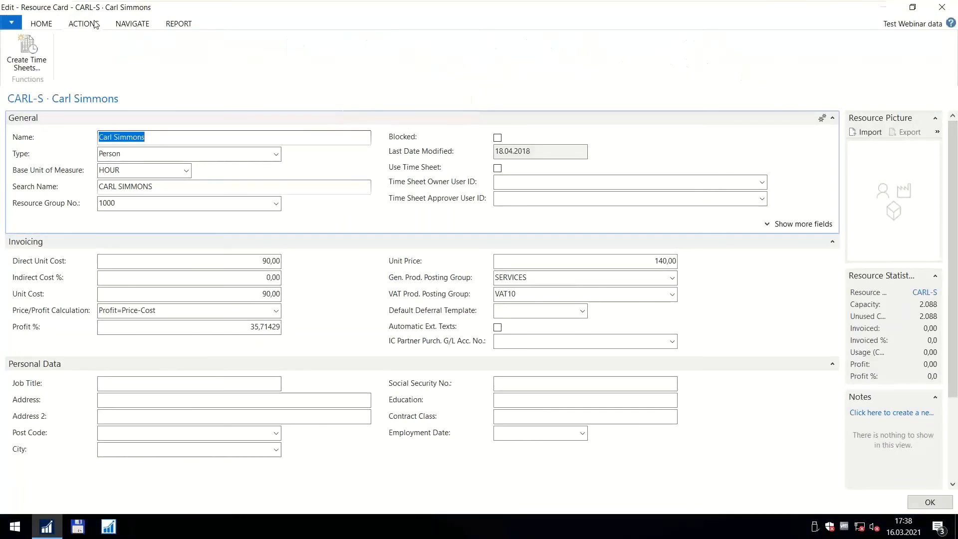
{"action": "left_click", "coordinate": [125, 27]}
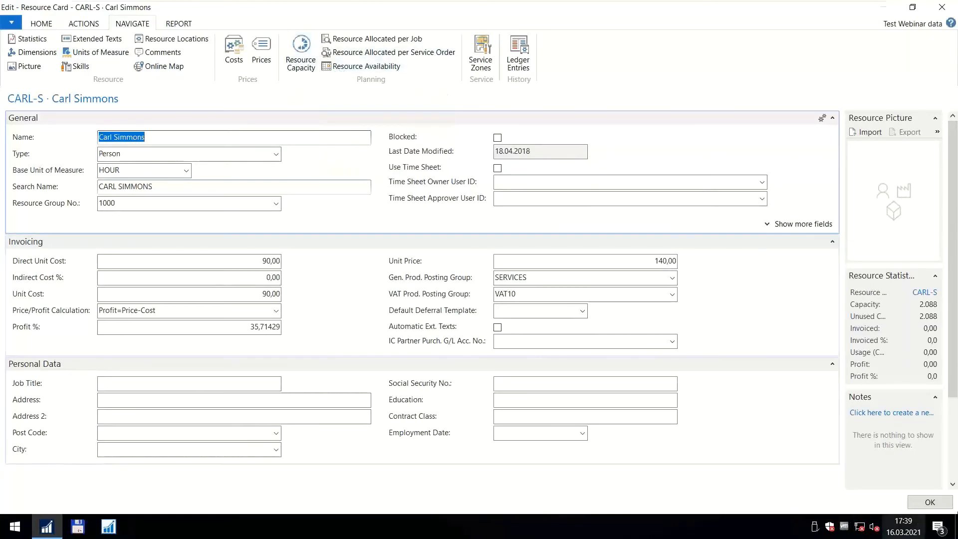
{"action": "left_click", "coordinate": [930, 503]}
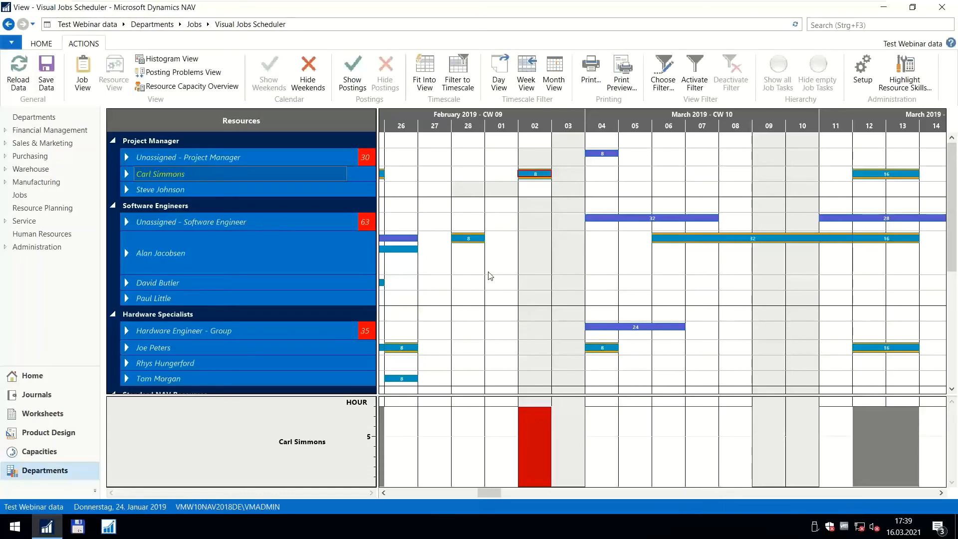
Switch to the histogram view and examine the capacity load of the Project Manager and Software Engineers groups from February 2019 onwards.
{"action": "mouse_move", "coordinate": [527, 174]}
{"action": "scroll", "coordinate": [460, 131], "scroll_direction": "down", "scroll_amount": 1}
{"action": "left_click_drag", "start_coordinate": [460, 130], "coordinate": [601, 128]}
{"action": "scroll", "coordinate": [588, 131], "scroll_direction": "up", "scroll_amount": 2}
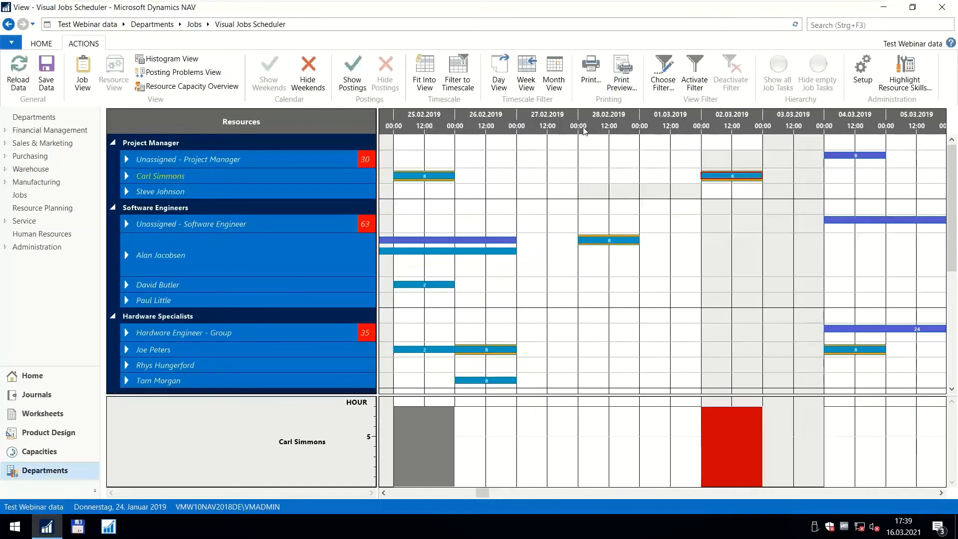
{"action": "scroll", "coordinate": [576, 129], "scroll_direction": "down", "scroll_amount": 1}
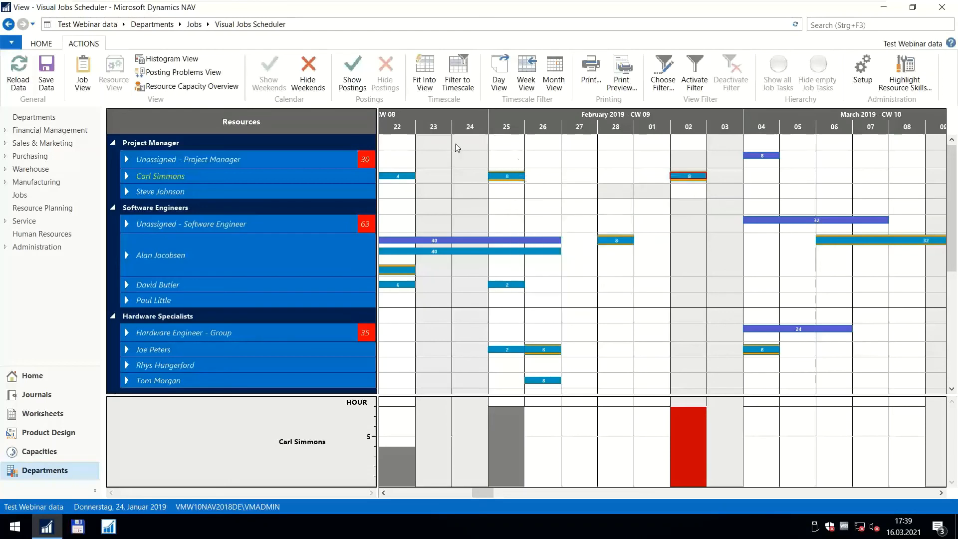
{"action": "left_click", "coordinate": [165, 60]}
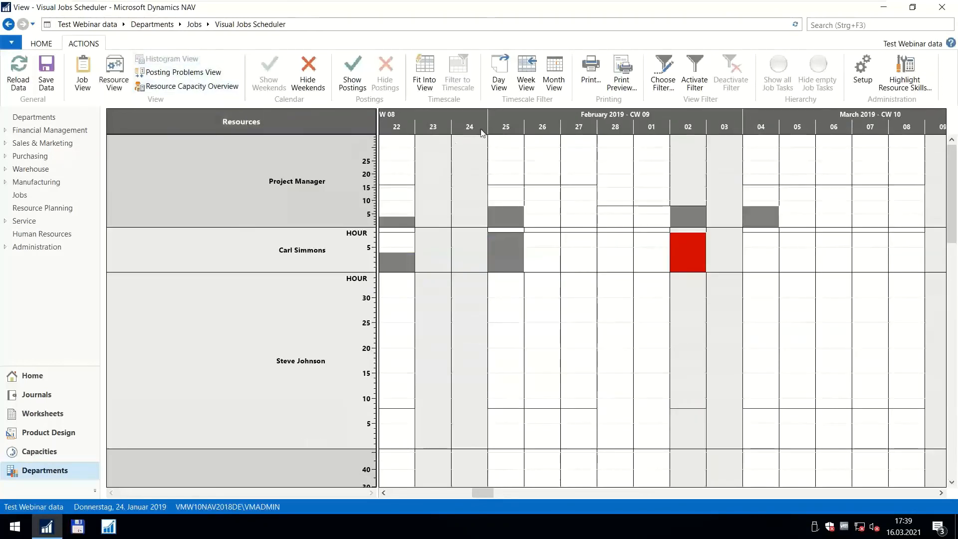
{"action": "scroll", "coordinate": [501, 124], "scroll_direction": "down", "scroll_amount": 5}
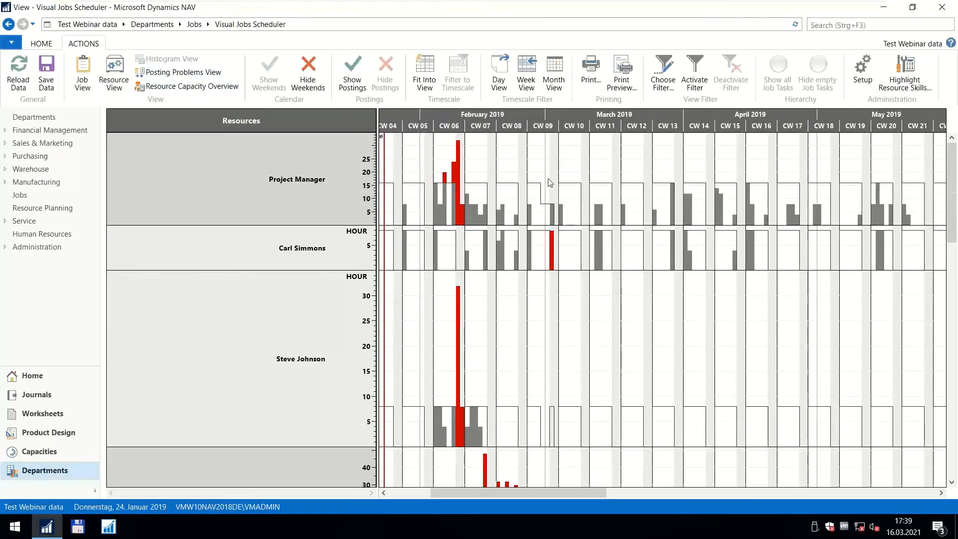
{"action": "scroll", "coordinate": [549, 183], "scroll_direction": "down", "scroll_amount": 3}
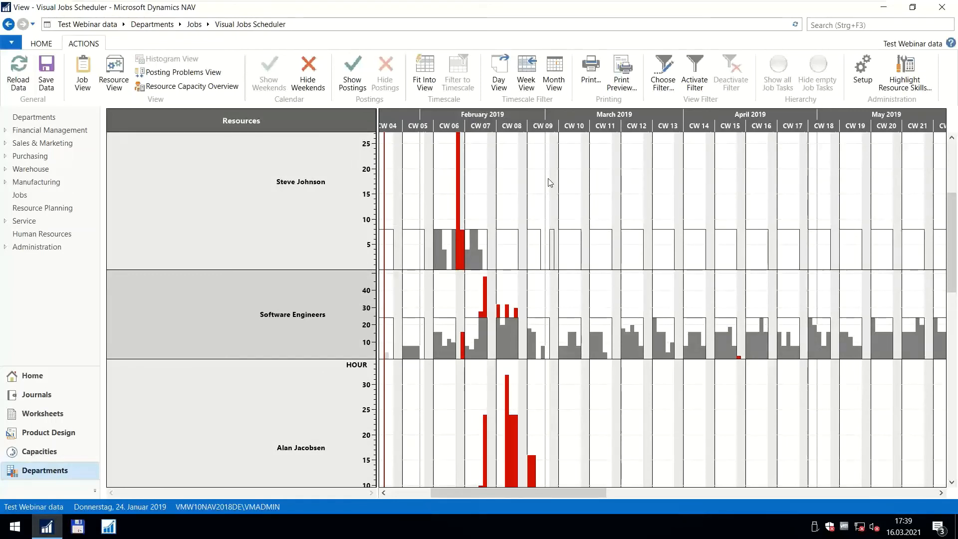
{"action": "scroll", "coordinate": [541, 215], "scroll_direction": "up", "scroll_amount": 3}
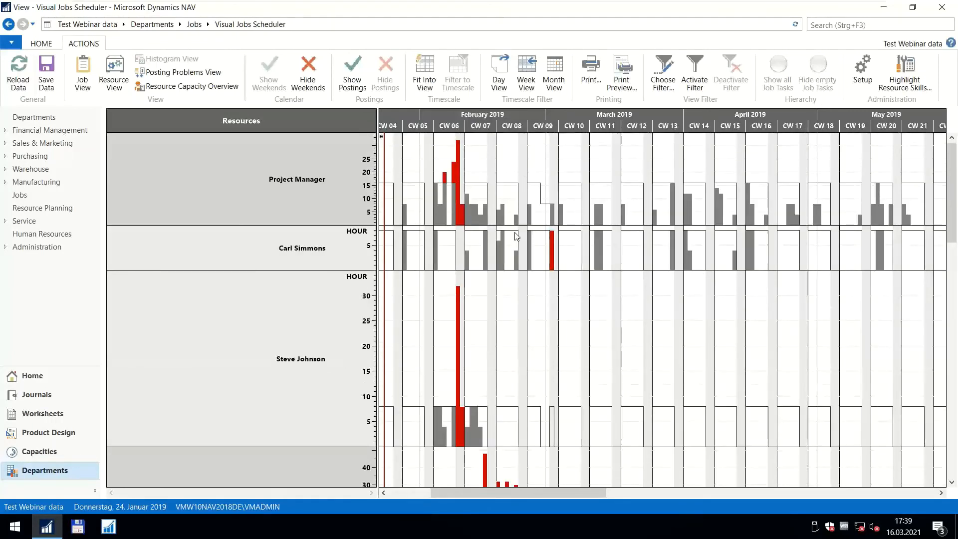
{"action": "scroll", "coordinate": [592, 126], "scroll_direction": "down", "scroll_amount": 2}
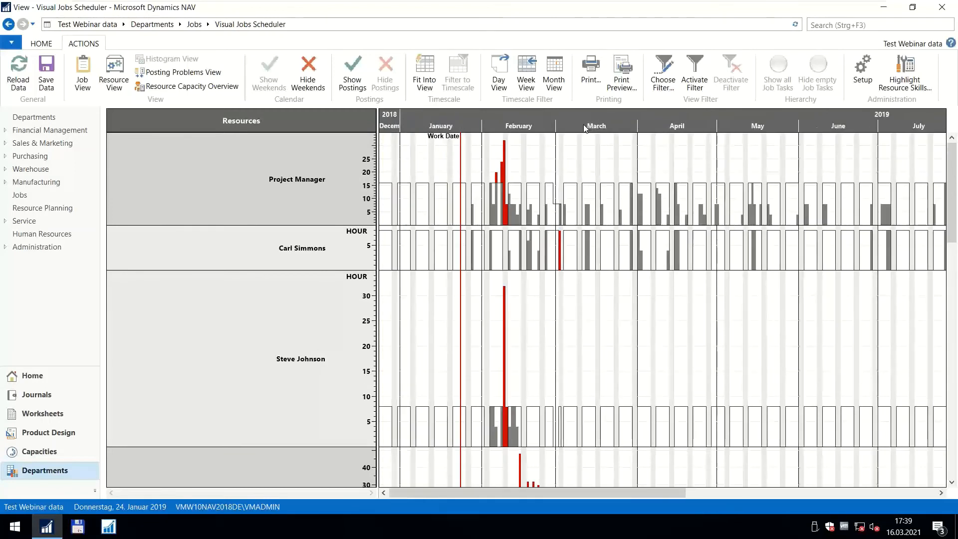
{"action": "left_click_drag", "start_coordinate": [584, 126], "coordinate": [542, 123]}
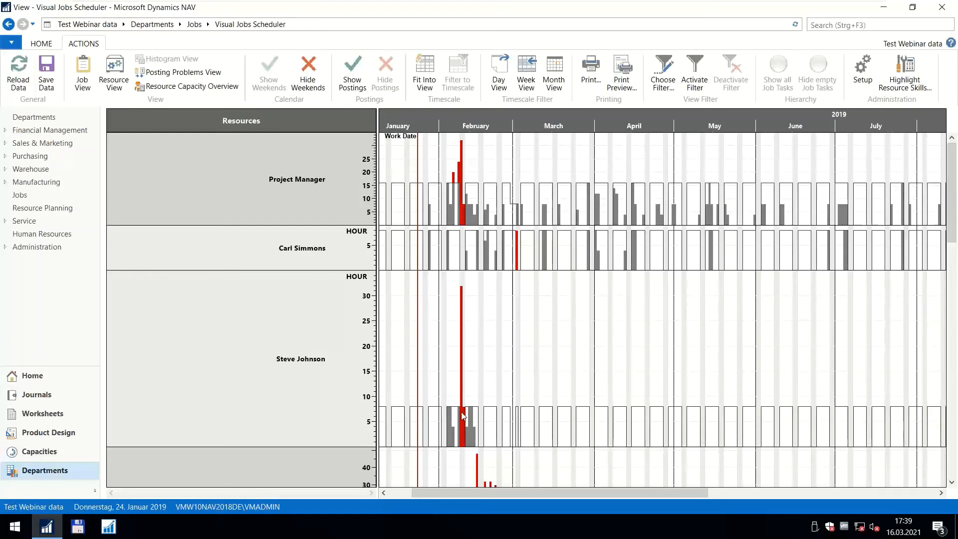
{"action": "scroll", "coordinate": [454, 114], "scroll_direction": "up", "scroll_amount": 2}
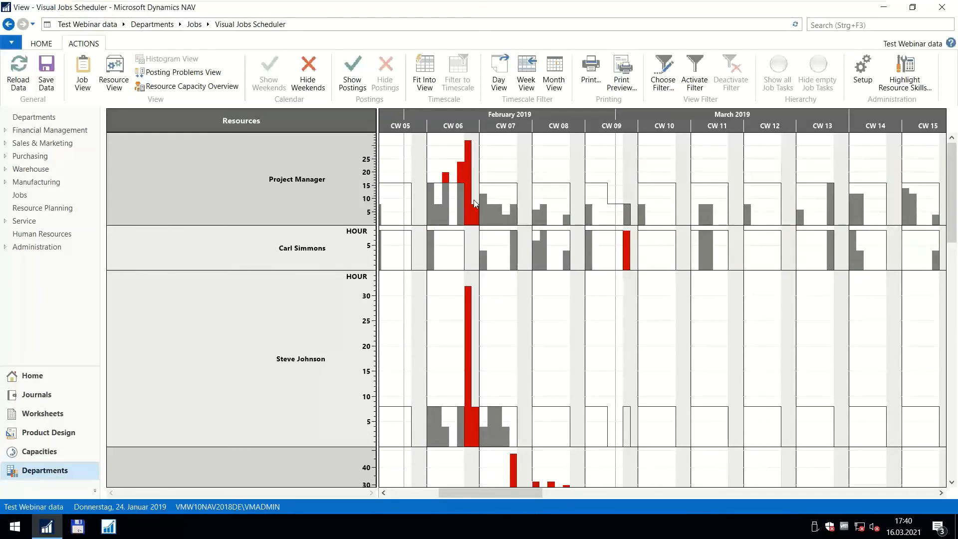
Return to the resource view, check the second project manager's planning lines and release the fixed histogram.
{"action": "left_click", "coordinate": [50, 44]}
{"action": "left_click", "coordinate": [72, 44]}
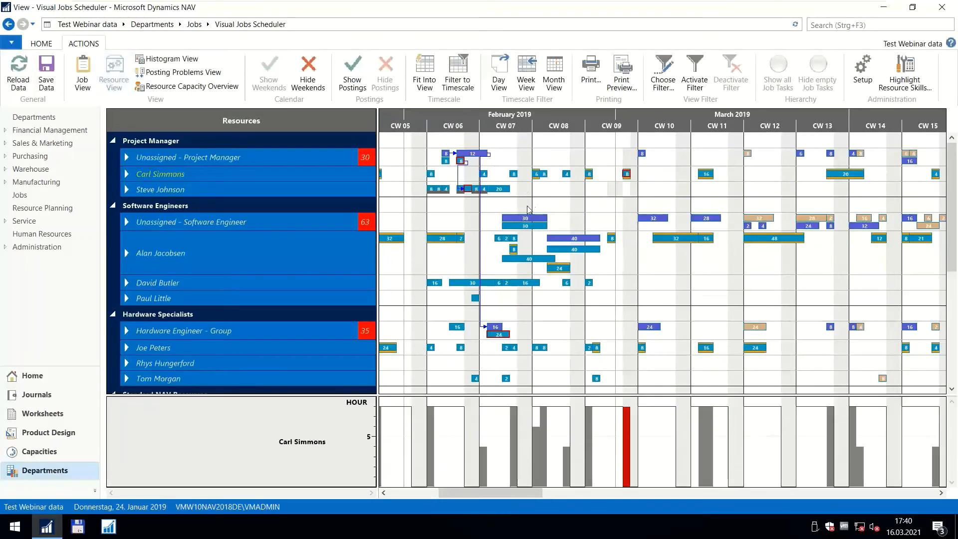
{"action": "left_click", "coordinate": [128, 189]}
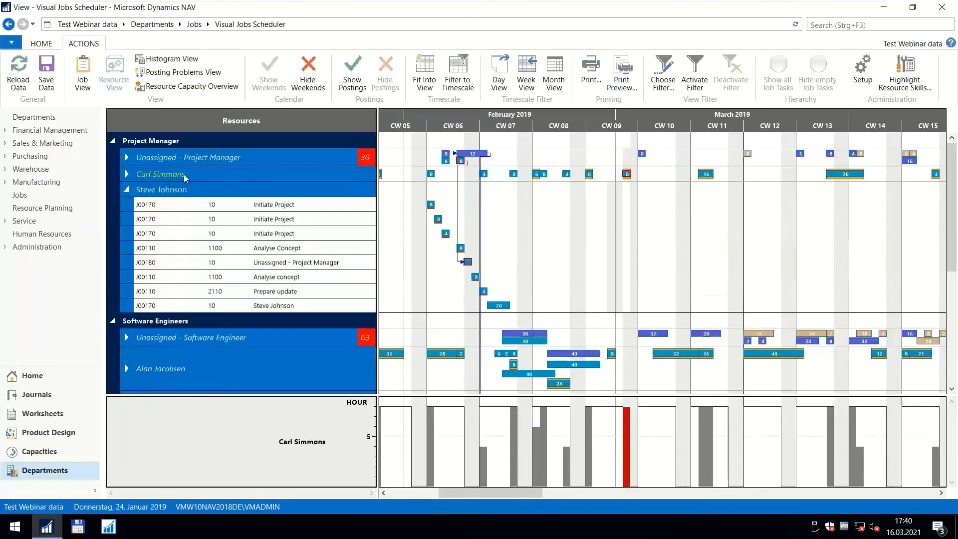
{"action": "right_click", "coordinate": [187, 176]}
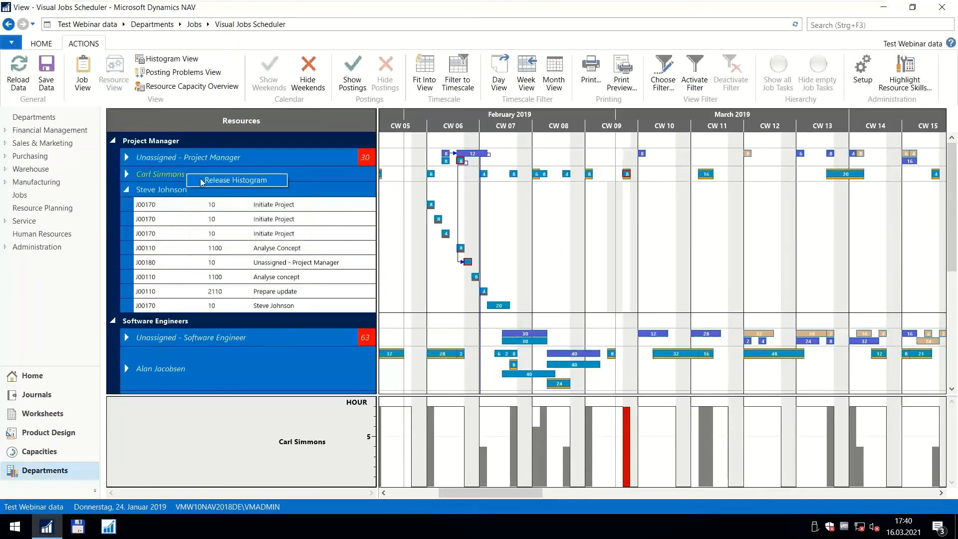
{"action": "left_click", "coordinate": [201, 180]}
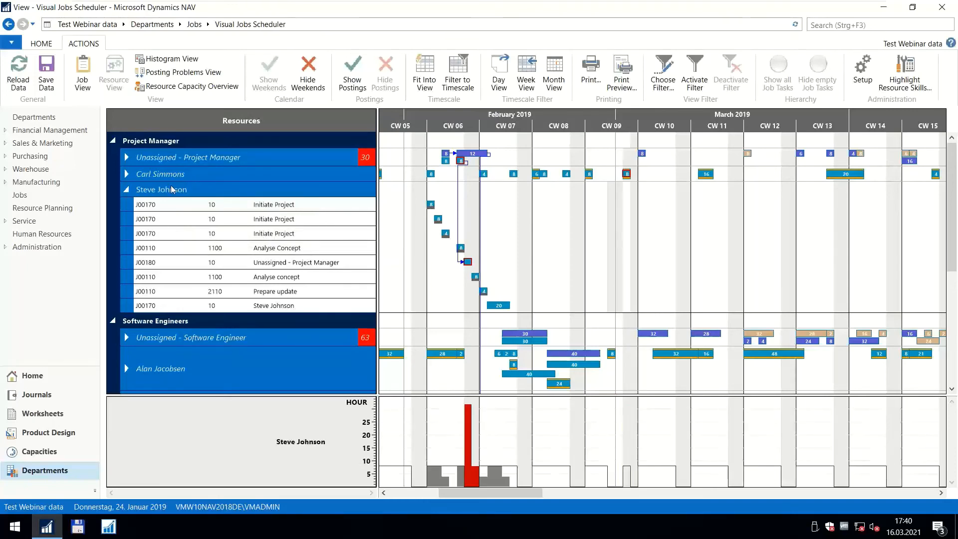
{"action": "left_click", "coordinate": [128, 189]}
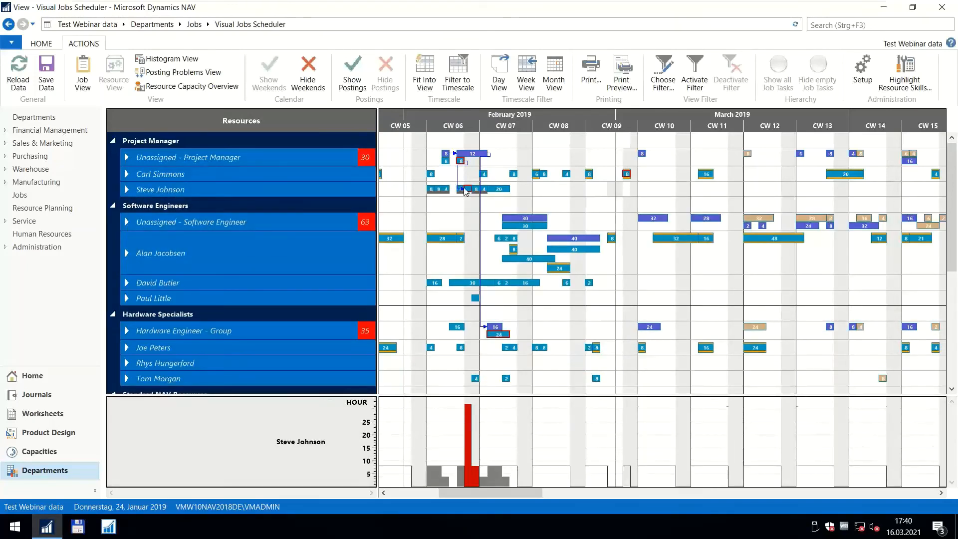
Reschedule the second project manager's 32-hour line to 12–15 February and the 20-hour line to 18–20 February, and save the schedule.
{"action": "scroll", "coordinate": [459, 193], "scroll_direction": "up", "scroll_amount": 2}
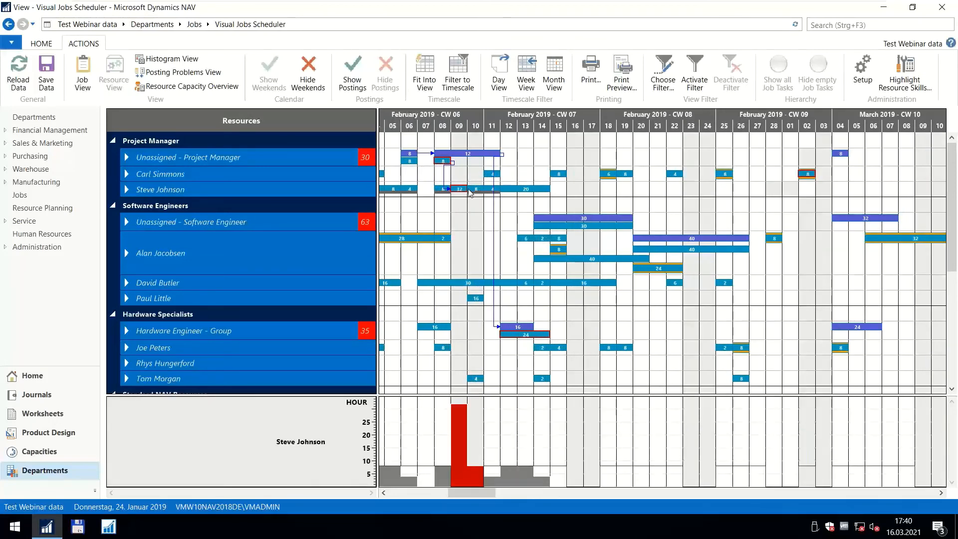
{"action": "left_click_drag", "start_coordinate": [464, 189], "coordinate": [617, 203]}
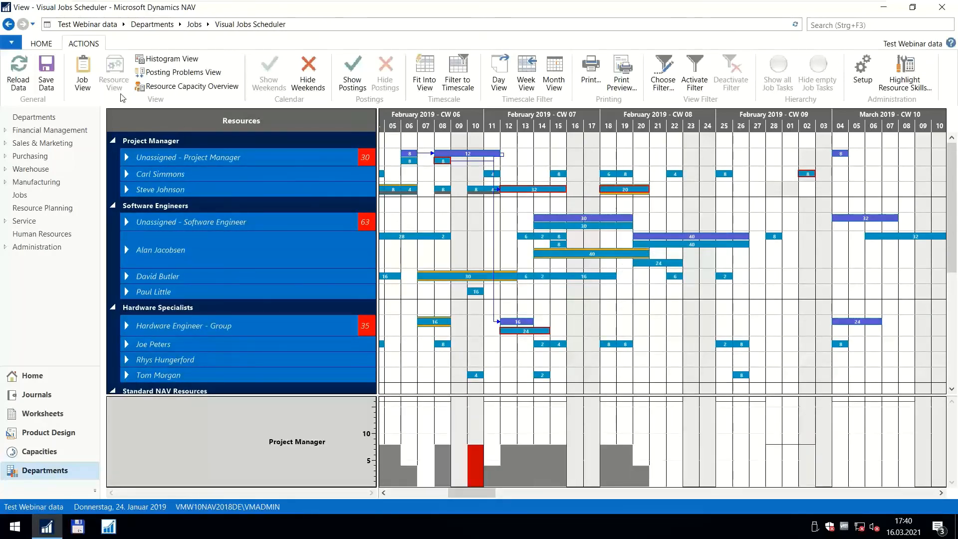
{"action": "left_click", "coordinate": [46, 70]}
{"action": "left_click", "coordinate": [514, 310]}
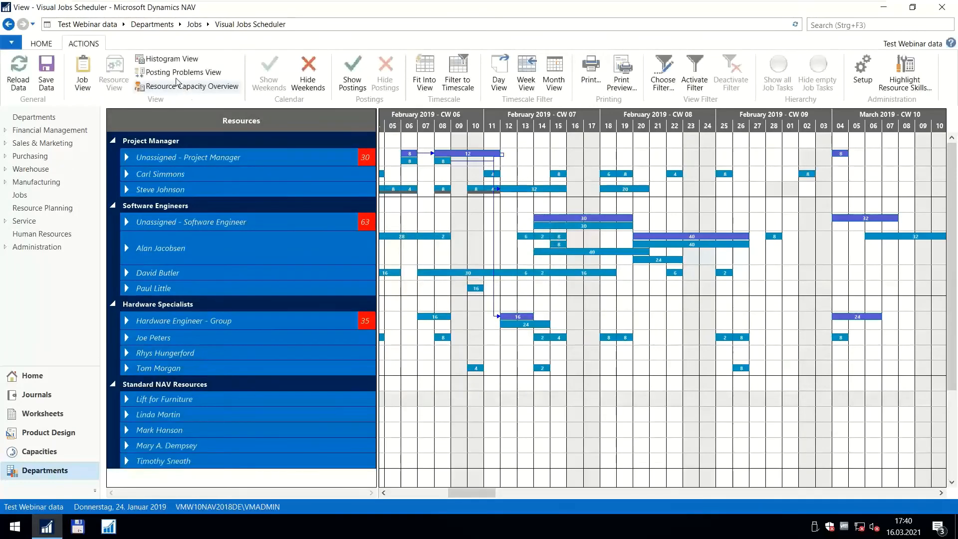
Try to switch to the histogram view, and restart Microsoft Dynamics NAV.
{"action": "left_click", "coordinate": [174, 61]}
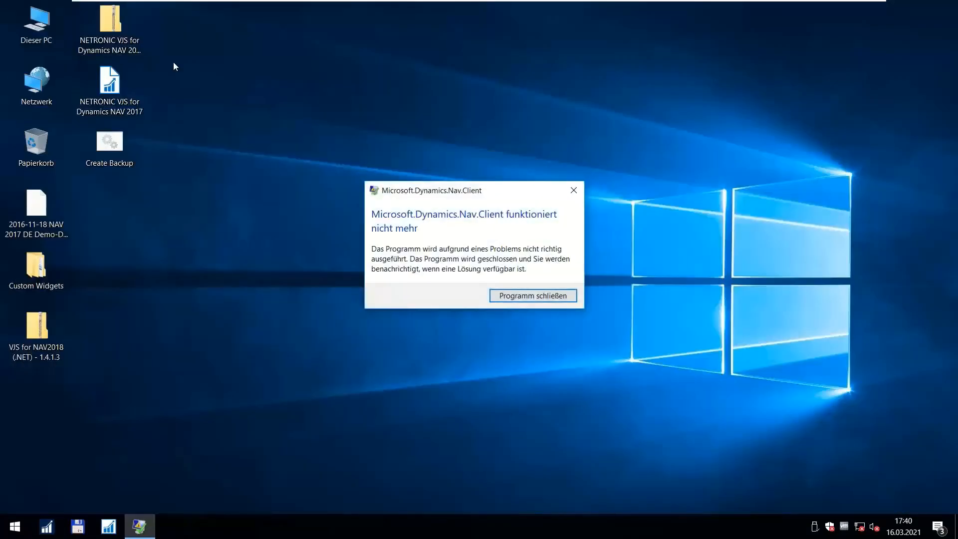
{"action": "left_click", "coordinate": [574, 191]}
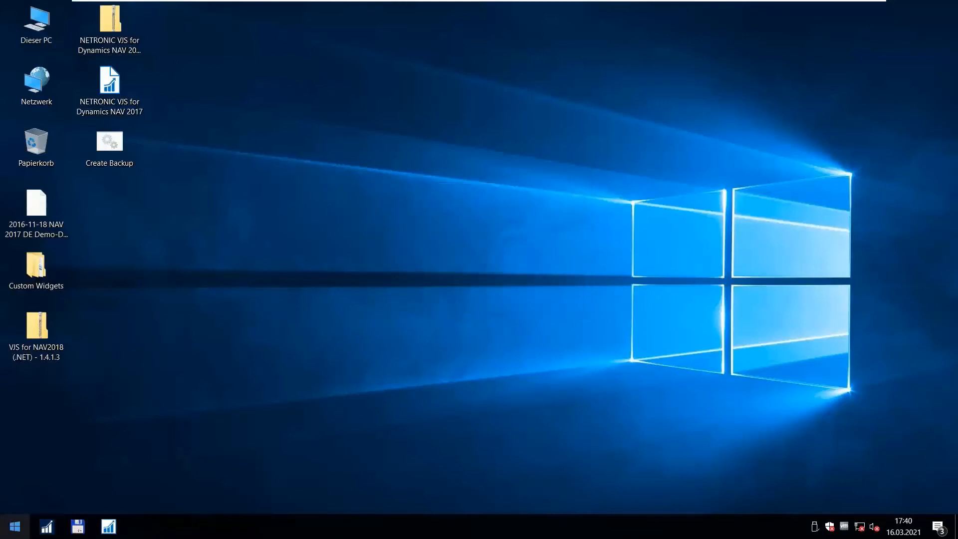
{"action": "left_click", "coordinate": [37, 535]}
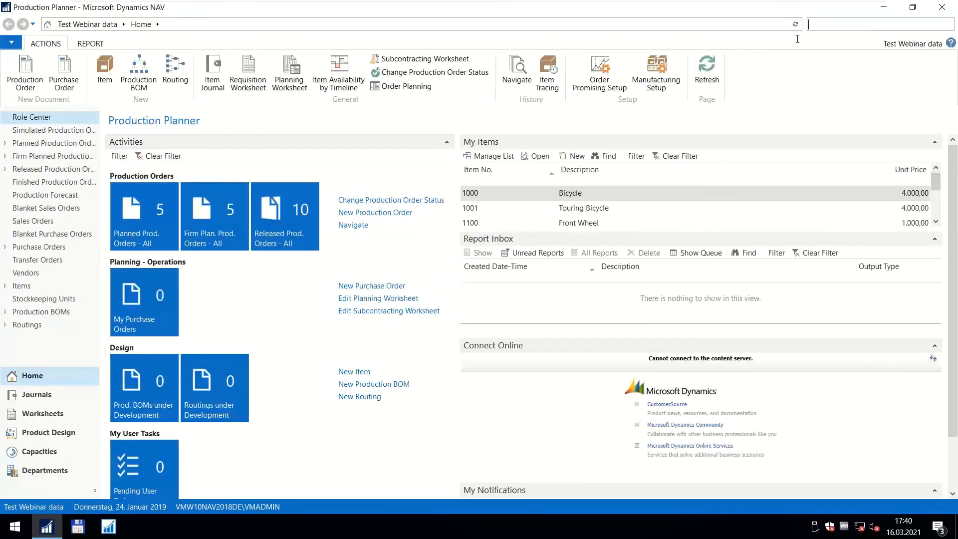
Search for "visual job" and open the Visual Jobs Scheduler with the Show all filter.
{"action": "type", "text": "visual job"}
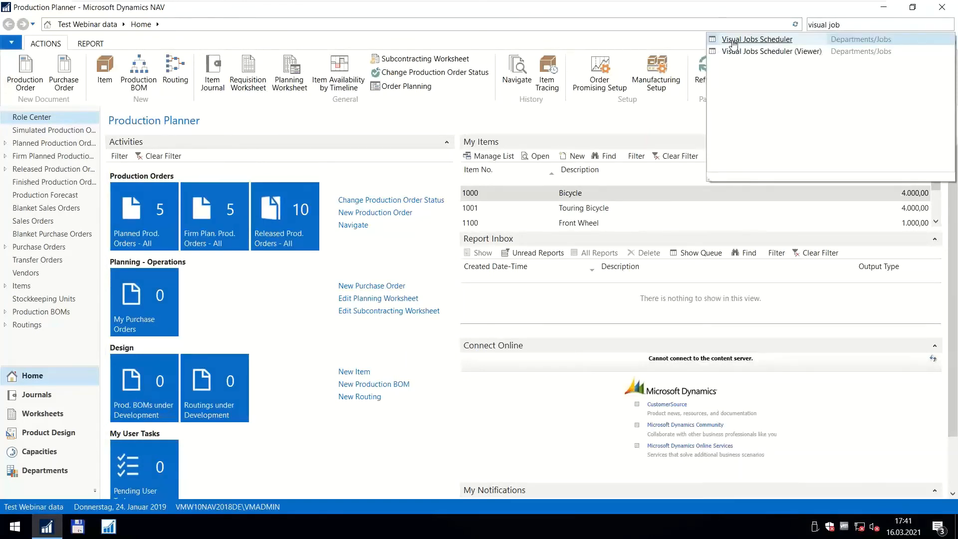
{"action": "left_click", "coordinate": [733, 40]}
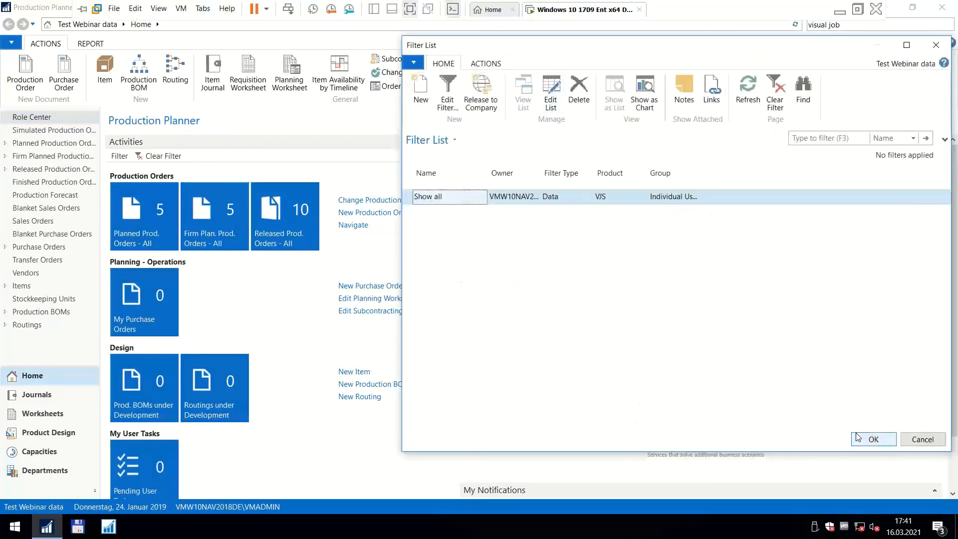
{"action": "left_click", "coordinate": [857, 438]}
{"action": "left_click", "coordinate": [409, 10]}
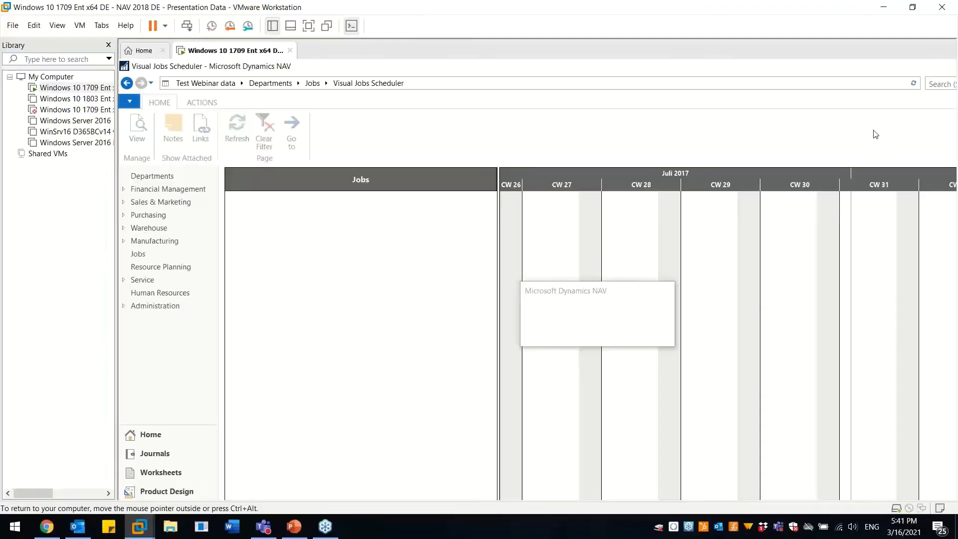
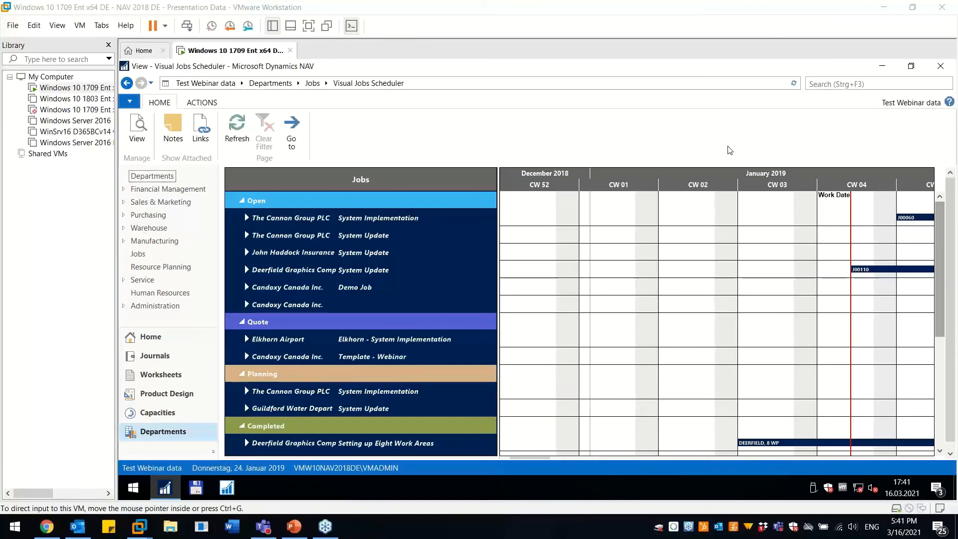
Return the virtual machine to full screen, open the histogram view and examine resource capacity in February and March 2019.
{"action": "left_click", "coordinate": [308, 26]}
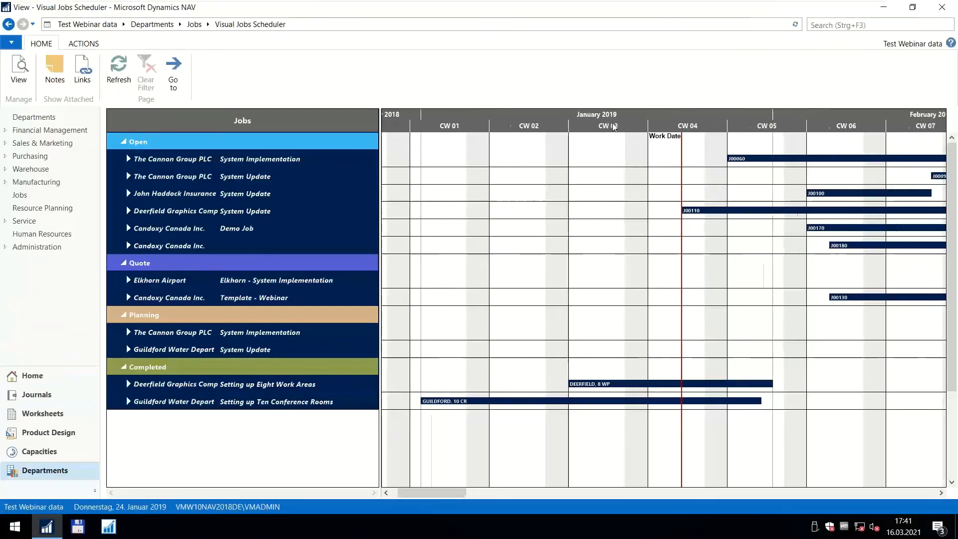
{"action": "left_click", "coordinate": [85, 44]}
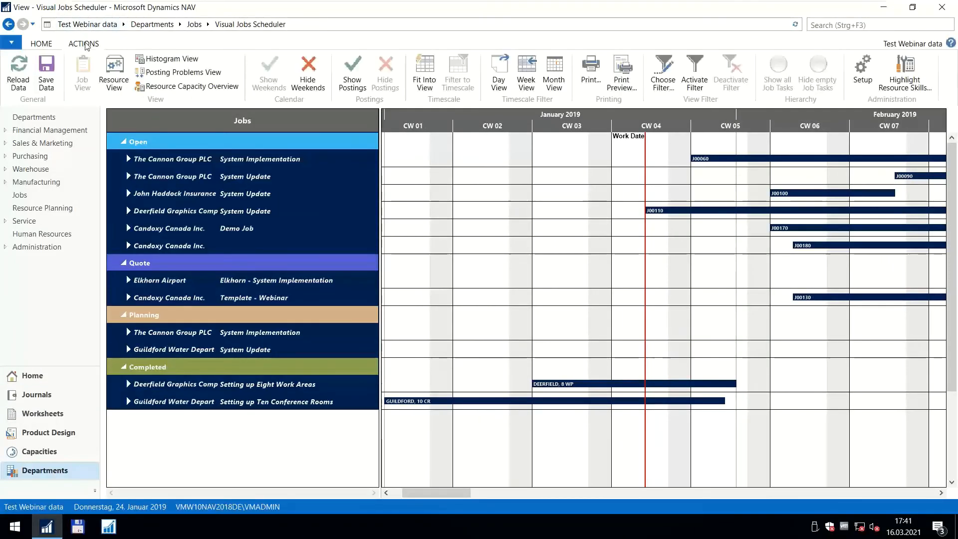
{"action": "left_click", "coordinate": [170, 64]}
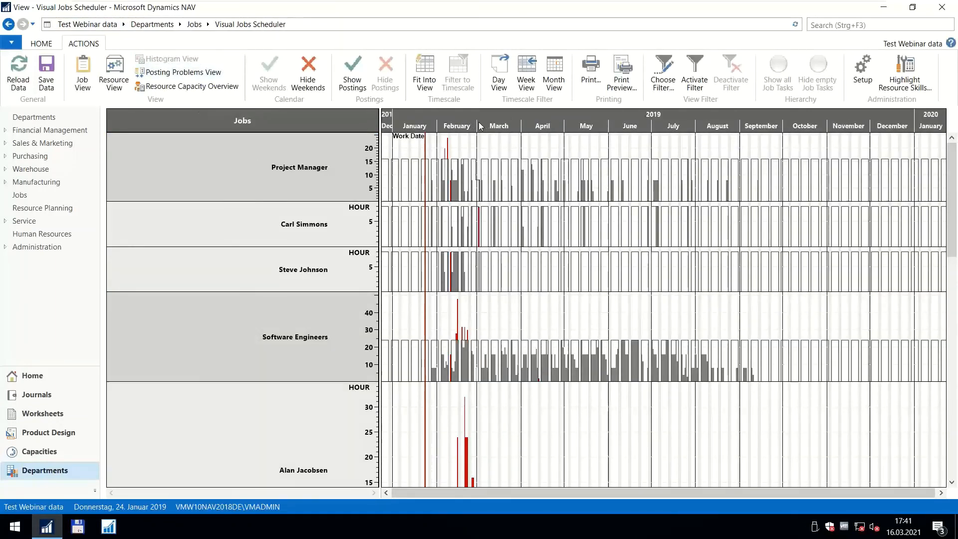
{"action": "scroll", "coordinate": [478, 121], "scroll_direction": "up", "scroll_amount": 8}
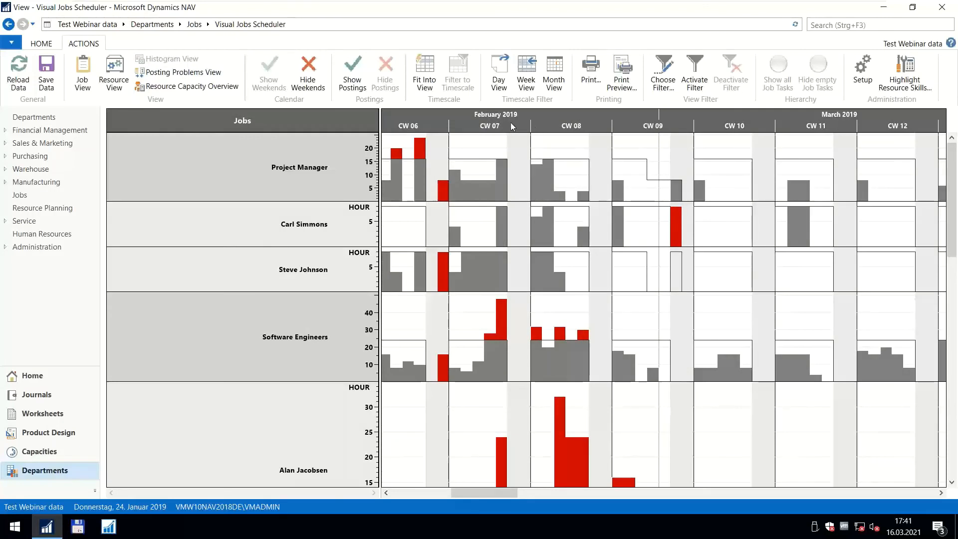
{"action": "left_click_drag", "start_coordinate": [510, 122], "coordinate": [617, 120]}
{"action": "scroll", "coordinate": [618, 121], "scroll_direction": "down", "scroll_amount": 1}
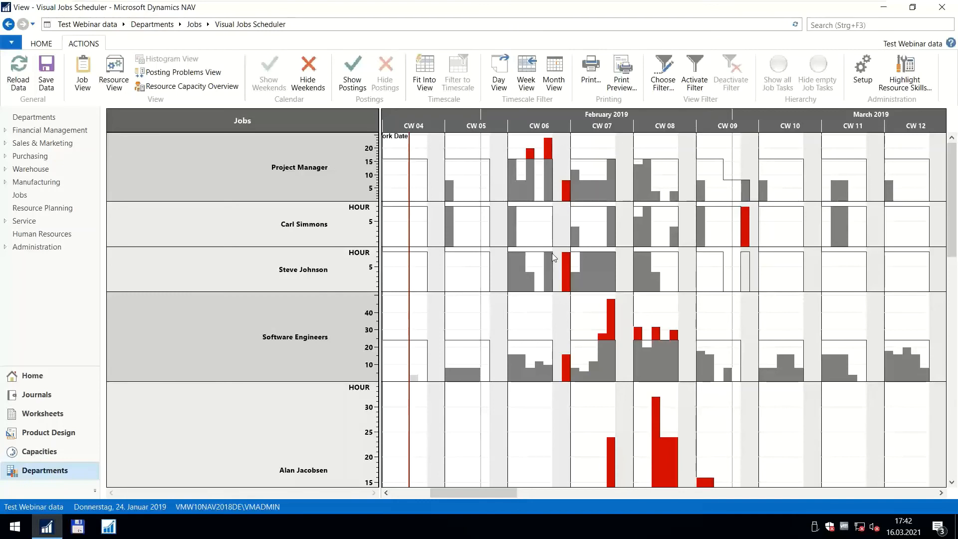
{"action": "scroll", "coordinate": [540, 122], "scroll_direction": "up", "scroll_amount": 1}
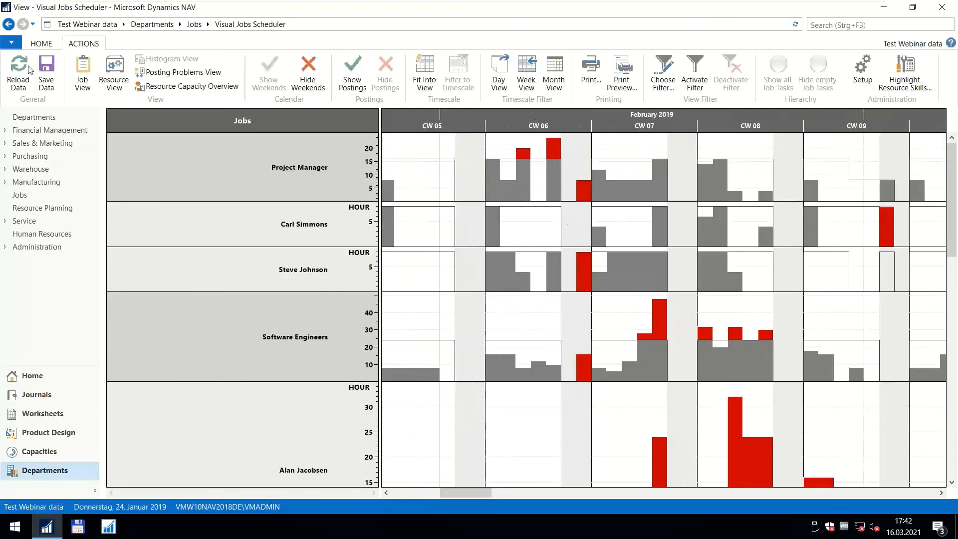
Switch to the resource view and examine the Project Manager group's lines and load around CW 06 and CW 07.
{"action": "left_click", "coordinate": [114, 72]}
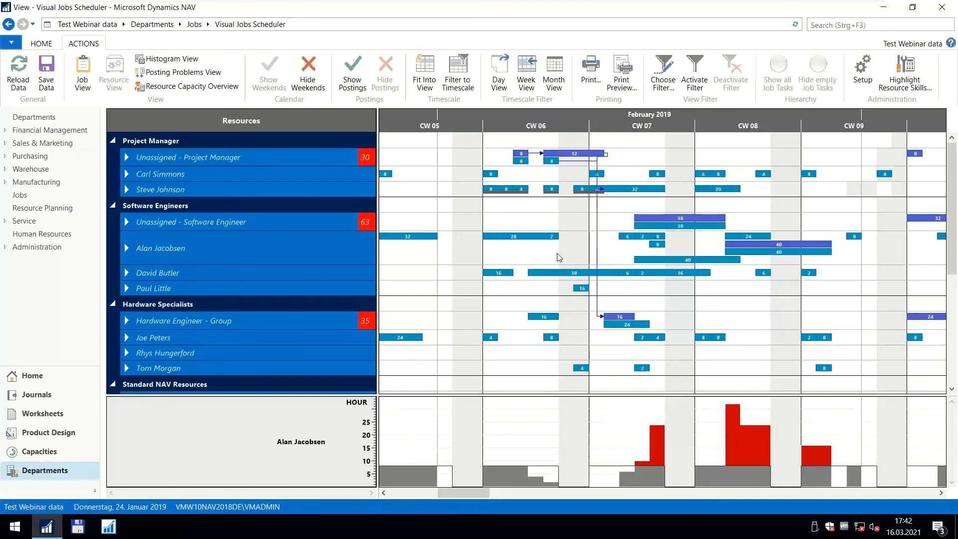
{"action": "mouse_move", "coordinate": [542, 270]}
{"action": "left_click_drag", "start_coordinate": [539, 117], "coordinate": [536, 117]}
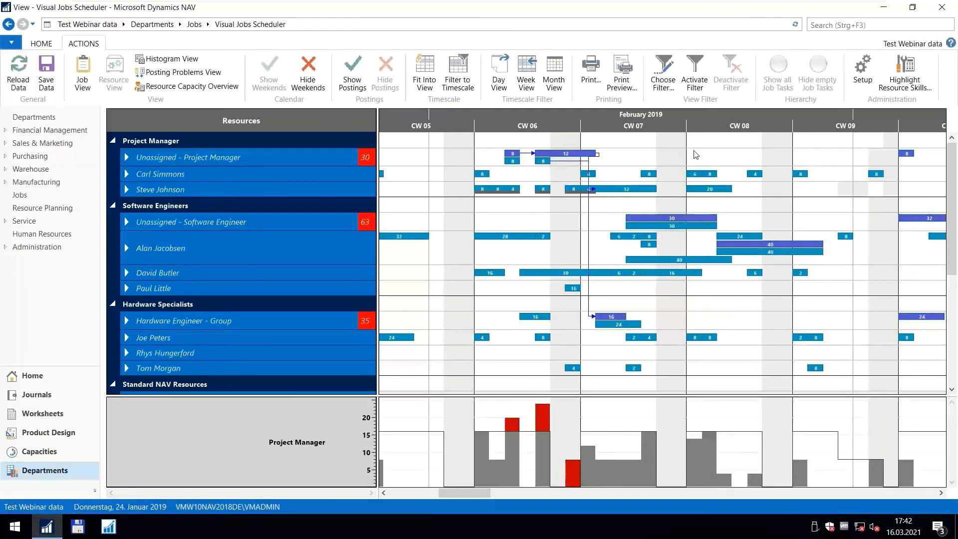
{"action": "scroll", "coordinate": [525, 124], "scroll_direction": "up", "scroll_amount": 2}
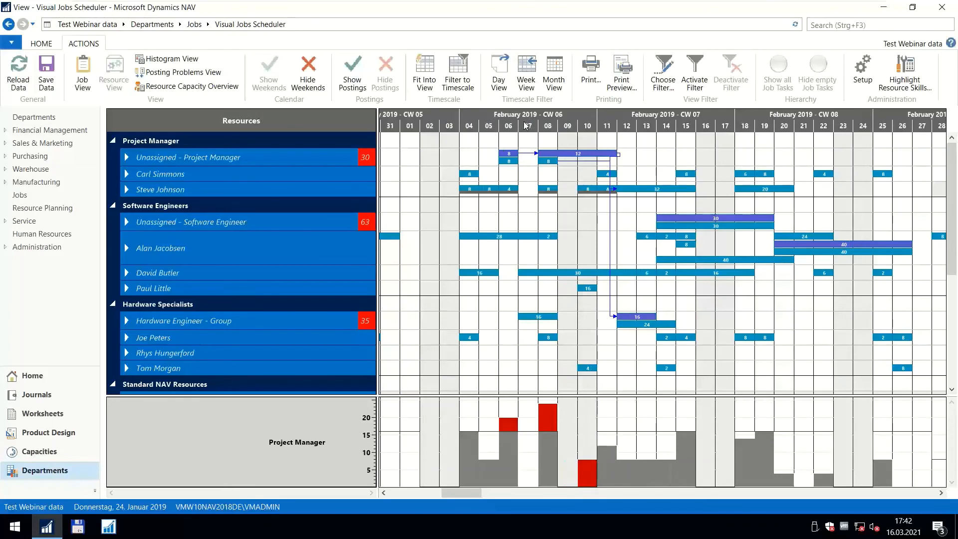
{"action": "scroll", "coordinate": [525, 125], "scroll_direction": "down", "scroll_amount": 2}
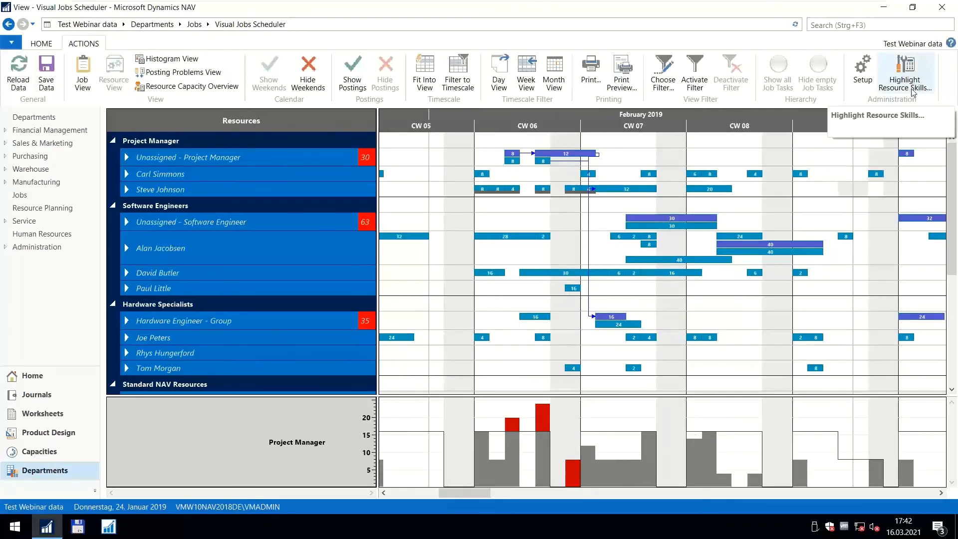
Open the first project manager's resource card, check the assigned resource skills and return to the scheduler.
{"action": "double_click", "coordinate": [161, 176]}
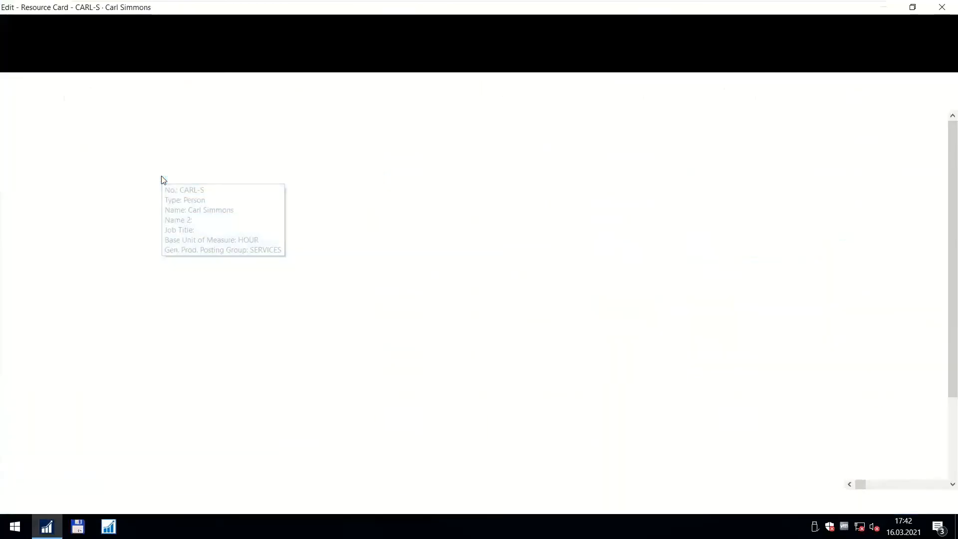
{"action": "left_click", "coordinate": [205, 40]}
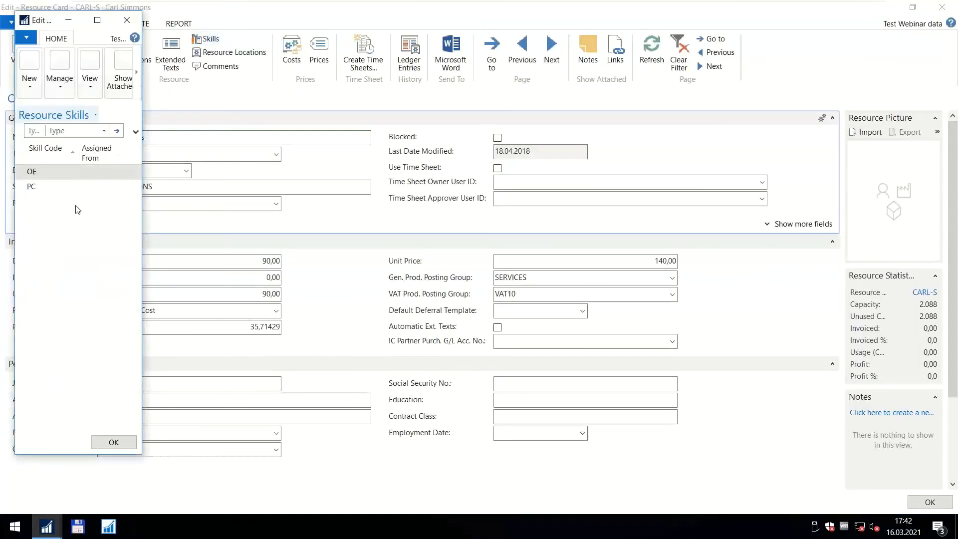
{"action": "left_click", "coordinate": [113, 442]}
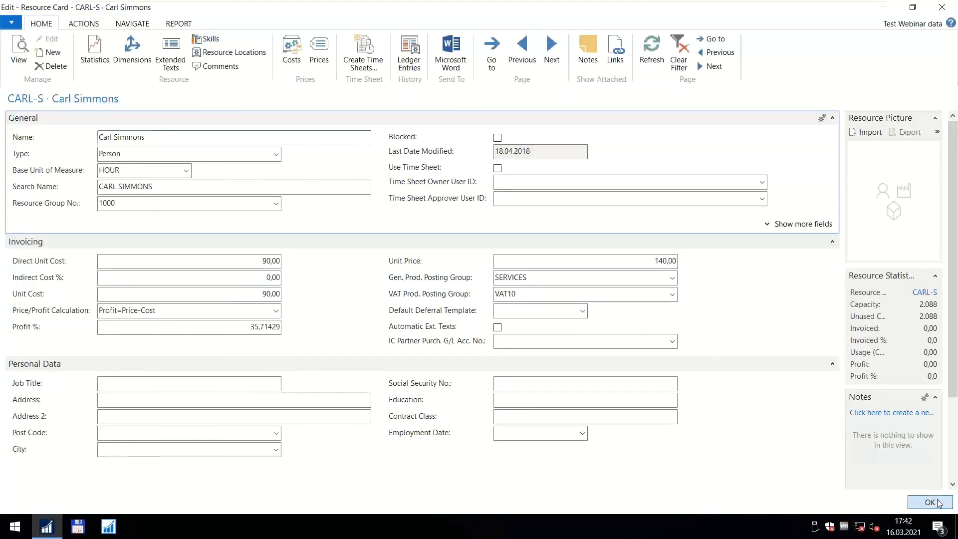
{"action": "left_click", "coordinate": [927, 502]}
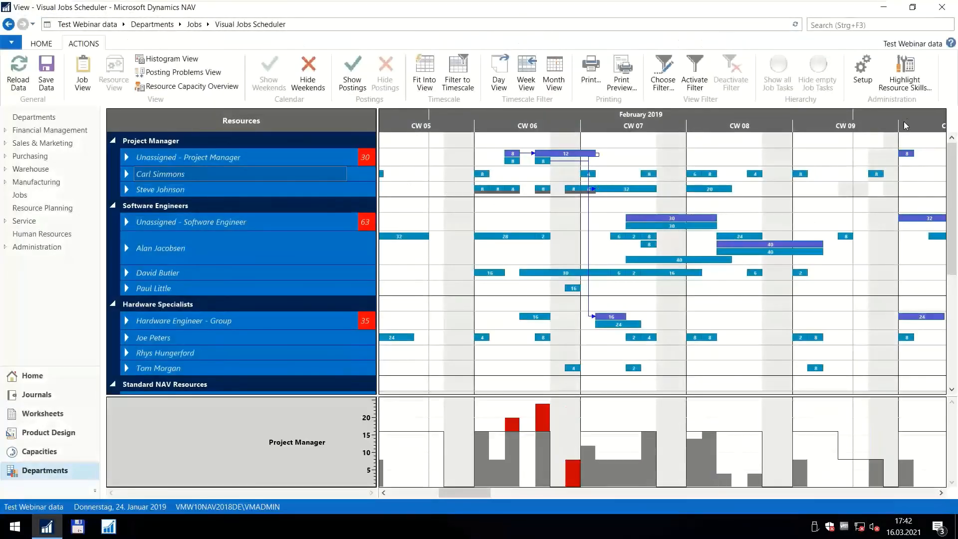
Open the resource skill list beside the schedule and highlight the resources with the OE Office Equipment skill.
{"action": "left_click", "coordinate": [896, 89]}
{"action": "left_click_drag", "start_coordinate": [128, 44], "coordinate": [806, 123]}
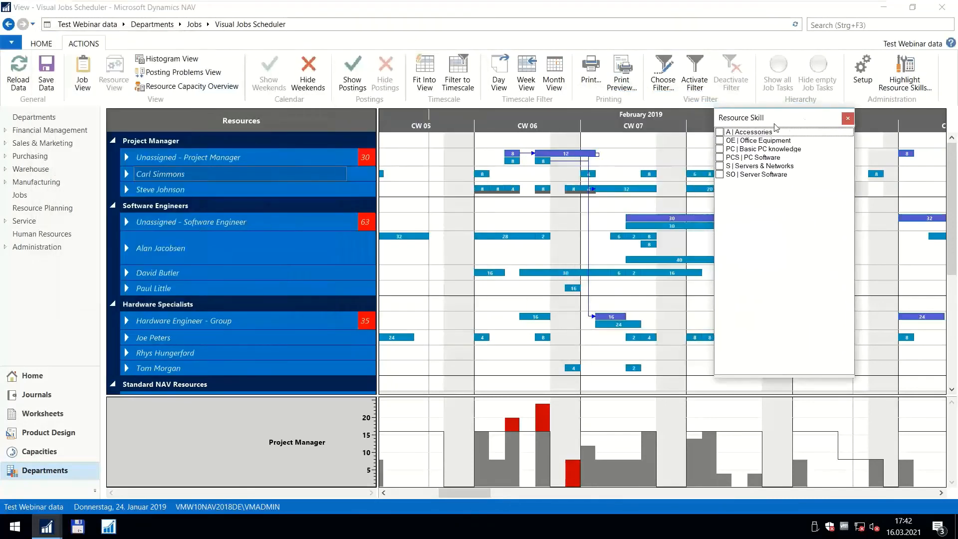
{"action": "left_click", "coordinate": [720, 141]}
{"action": "left_click", "coordinate": [360, 175]}
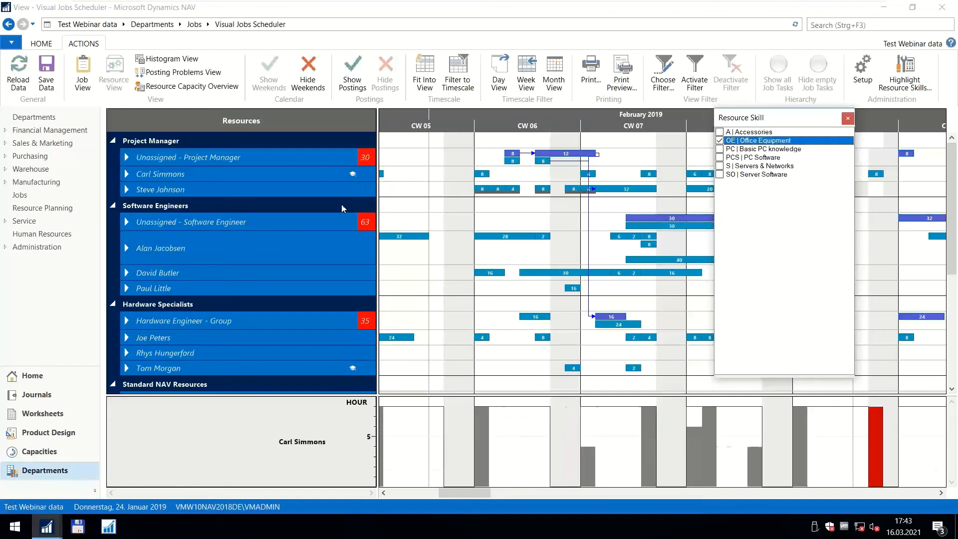
Combine the OE Office Equipment and PC Basic PC knowledge skills and look through the resources for matching highlights.
{"action": "left_click", "coordinate": [719, 148]}
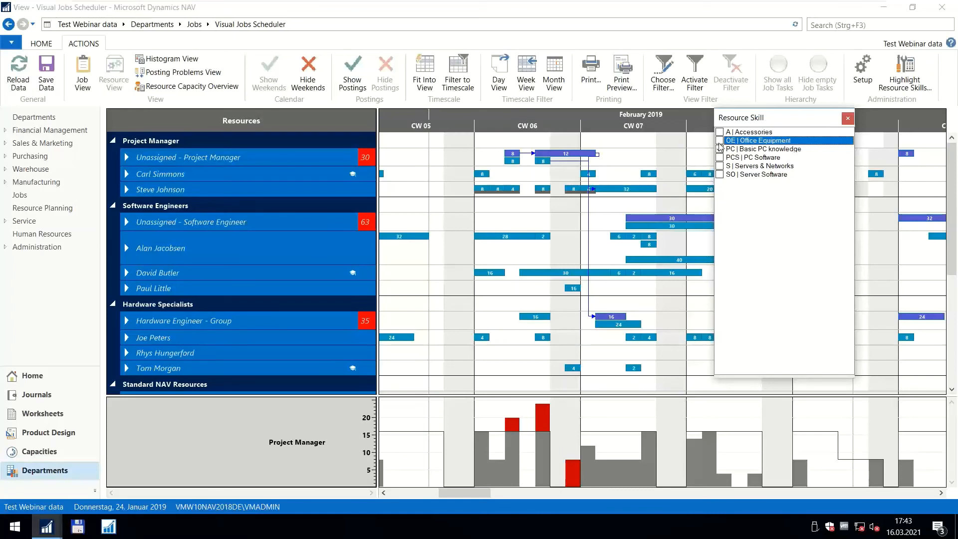
{"action": "left_click", "coordinate": [719, 140]}
{"action": "left_click", "coordinate": [720, 149]}
{"action": "left_click", "coordinate": [360, 172]}
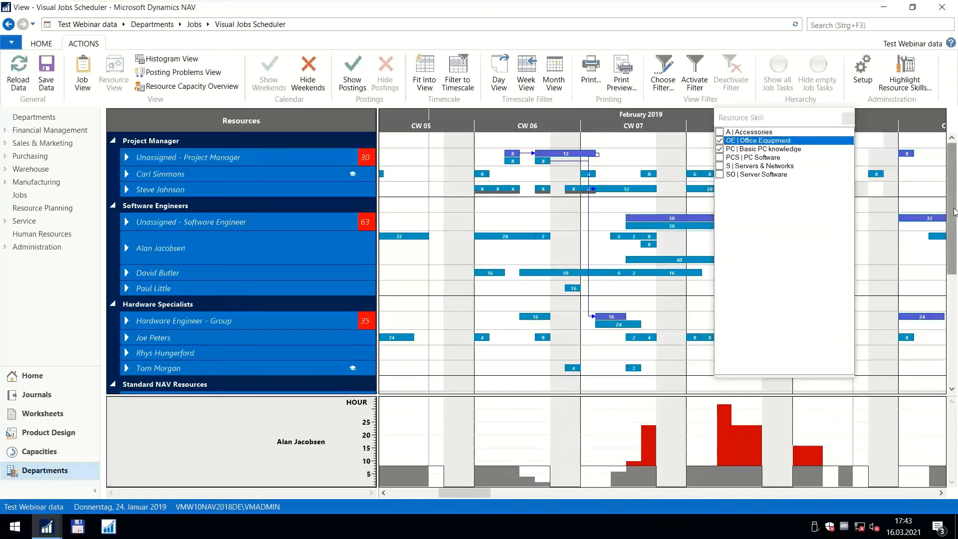
{"action": "left_click_drag", "start_coordinate": [952, 209], "coordinate": [953, 251]}
{"action": "scroll", "coordinate": [952, 233], "scroll_direction": "up", "scroll_amount": 2}
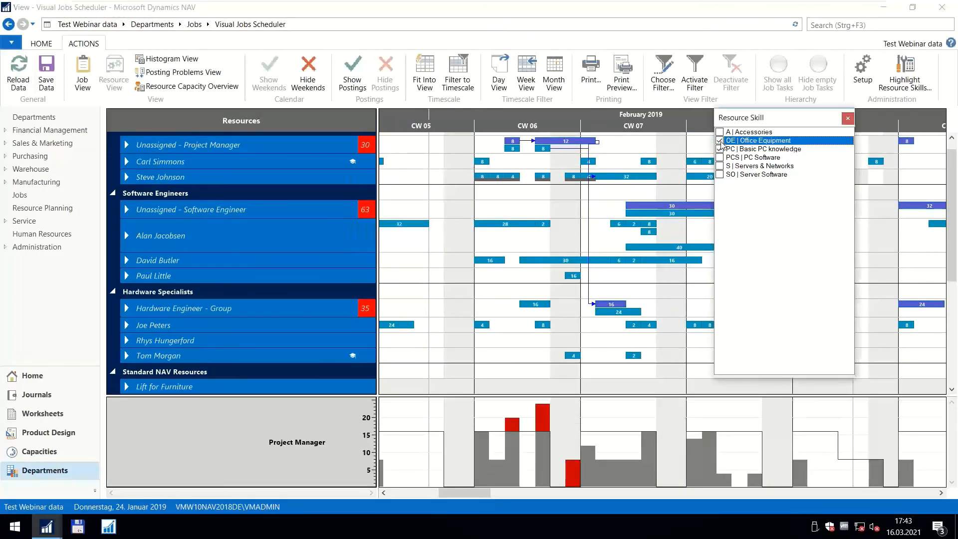
Highlight only the resources with PC Basic PC knowledge, and clear the skill selection.
{"action": "left_click", "coordinate": [719, 148]}
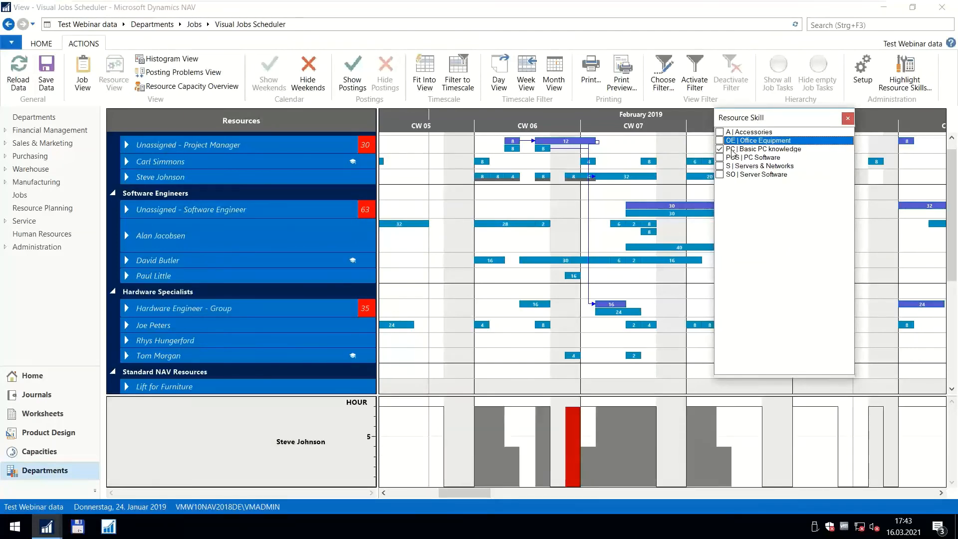
{"action": "left_click", "coordinate": [721, 150]}
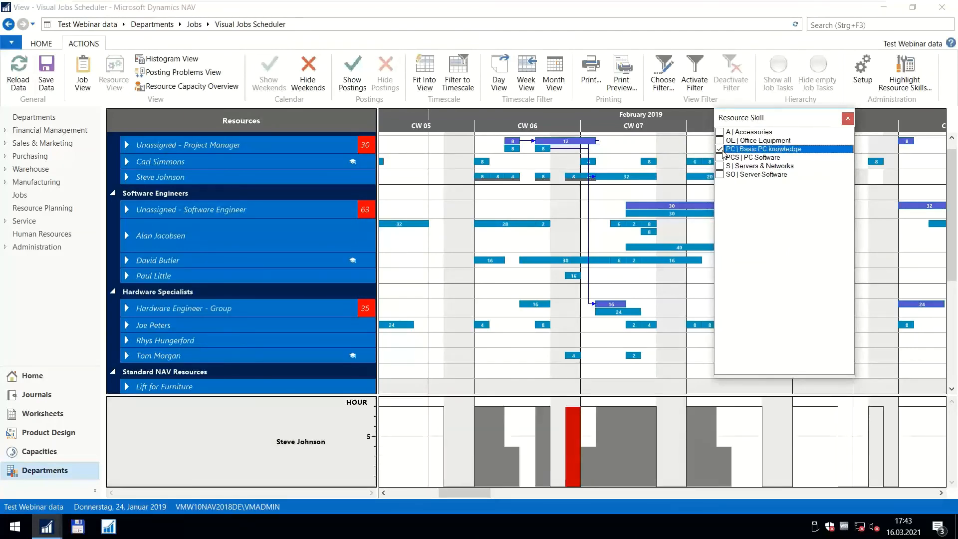
{"action": "left_click", "coordinate": [720, 157]}
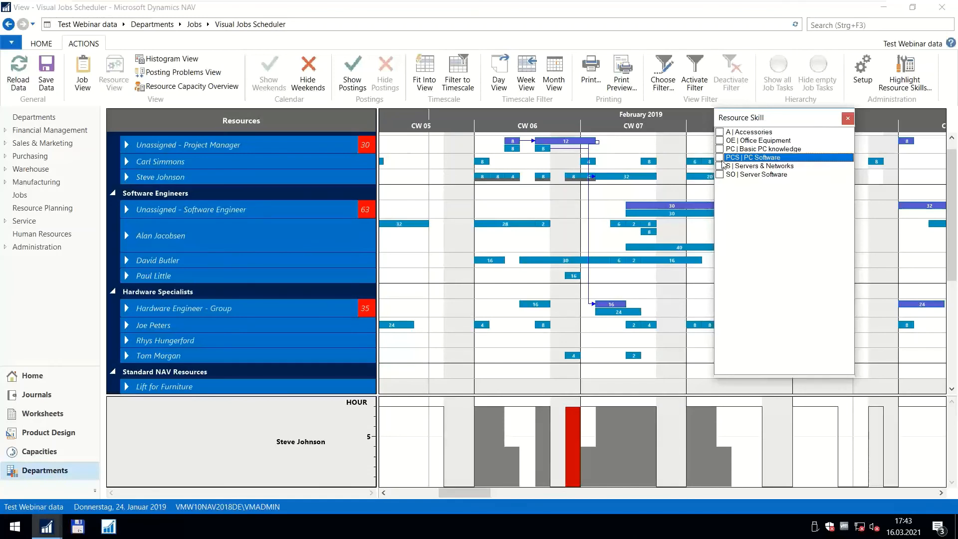
Close the resource skill list and hide the weekends in the resource schedule.
{"action": "left_click", "coordinate": [848, 118]}
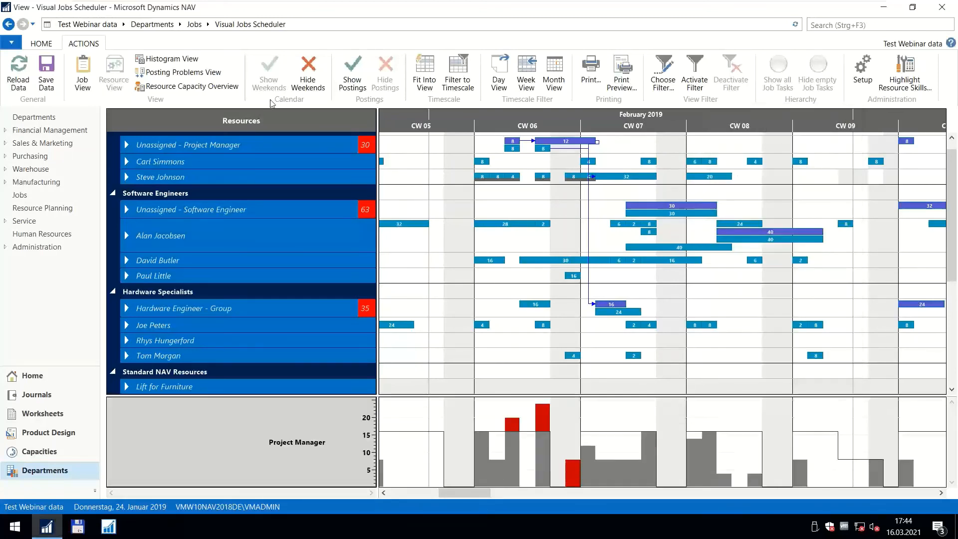
{"action": "left_click", "coordinate": [308, 74]}
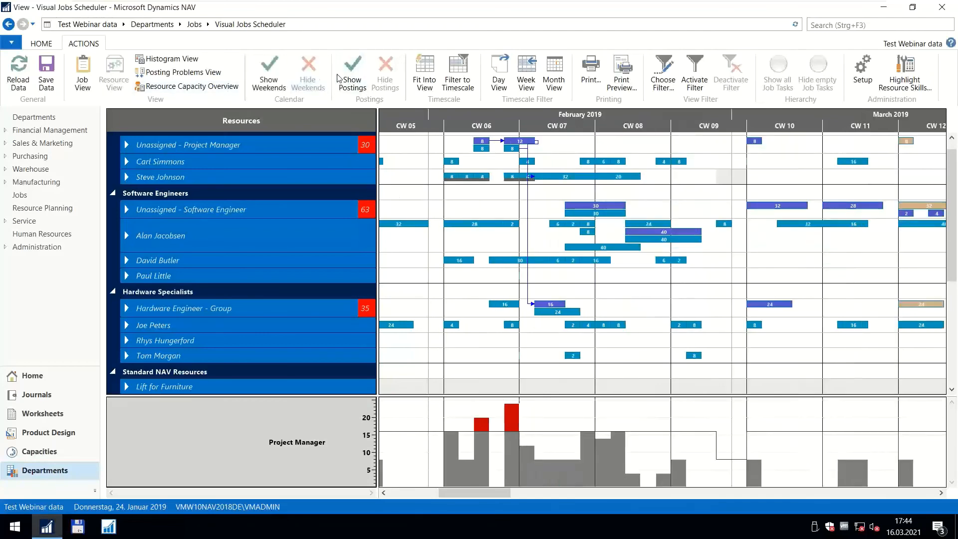
Leave the full-screen virtual machine, switch to PowerPoint and start the slide show from the "Real life scenarios" slide.
{"action": "left_click", "coordinate": [410, 9]}
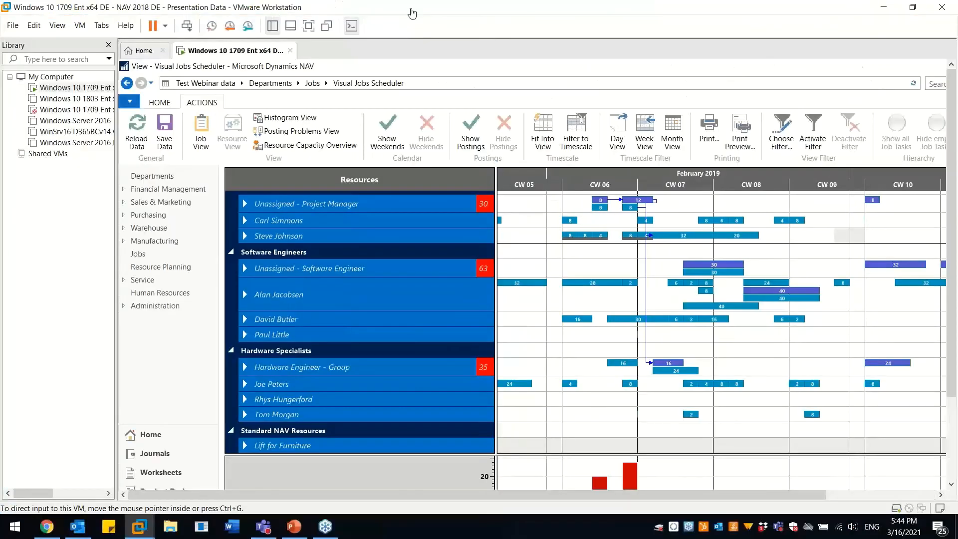
{"action": "left_click", "coordinate": [300, 533]}
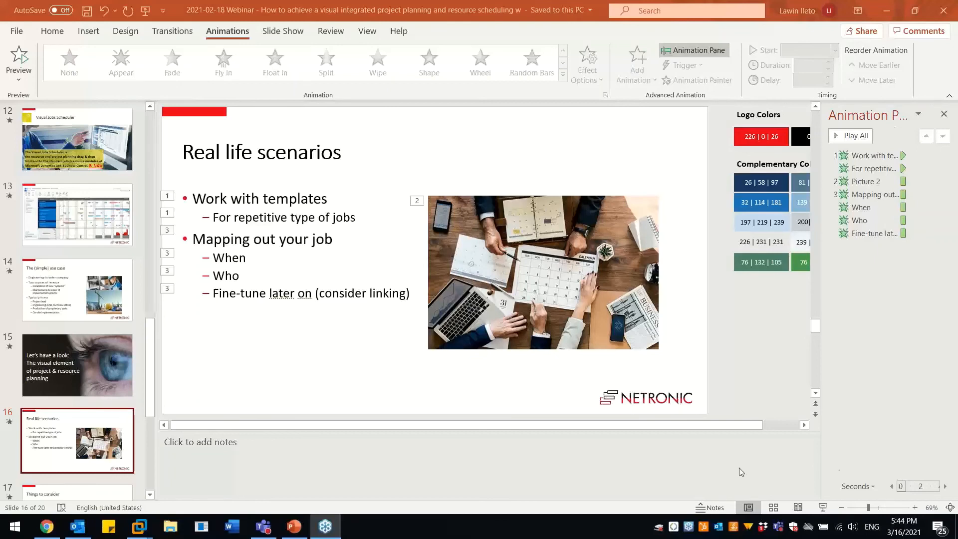
{"action": "left_click", "coordinate": [822, 508]}
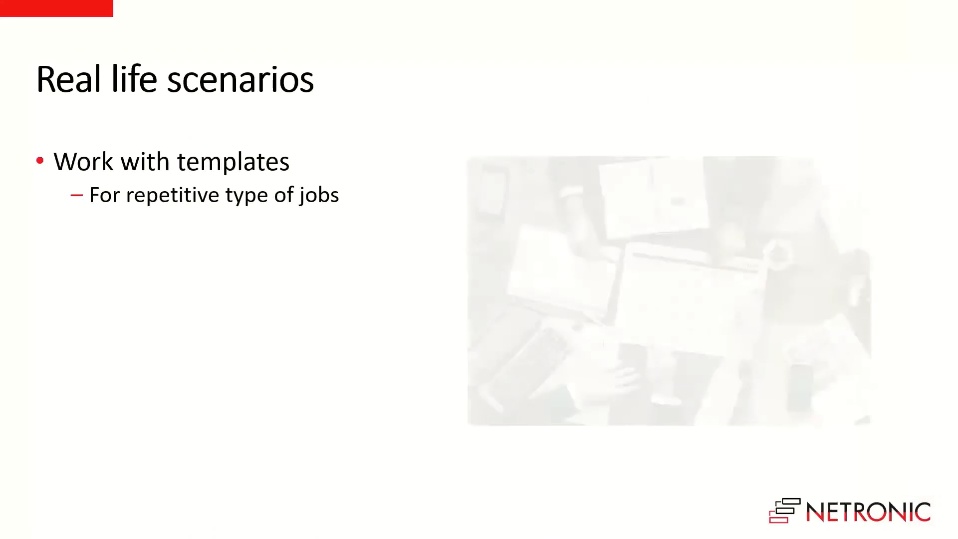